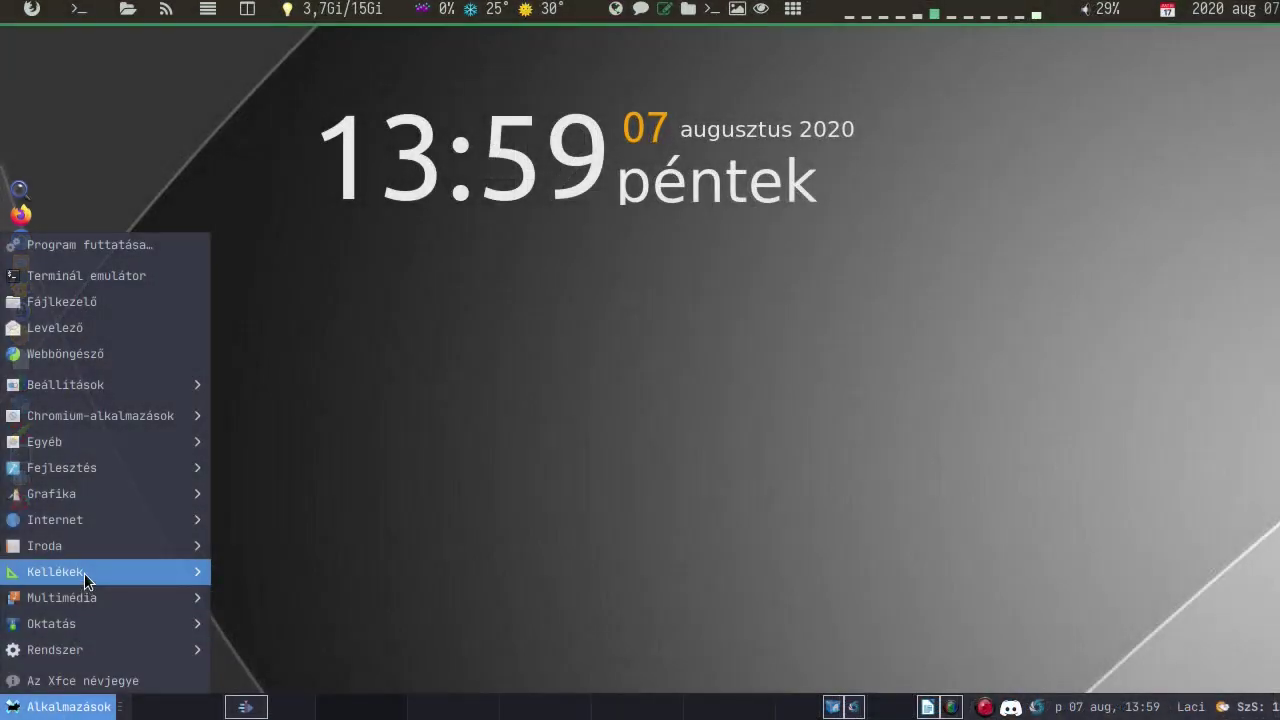
pyautogui.moveTo(84, 573)
pyautogui.moveTo(77, 469)
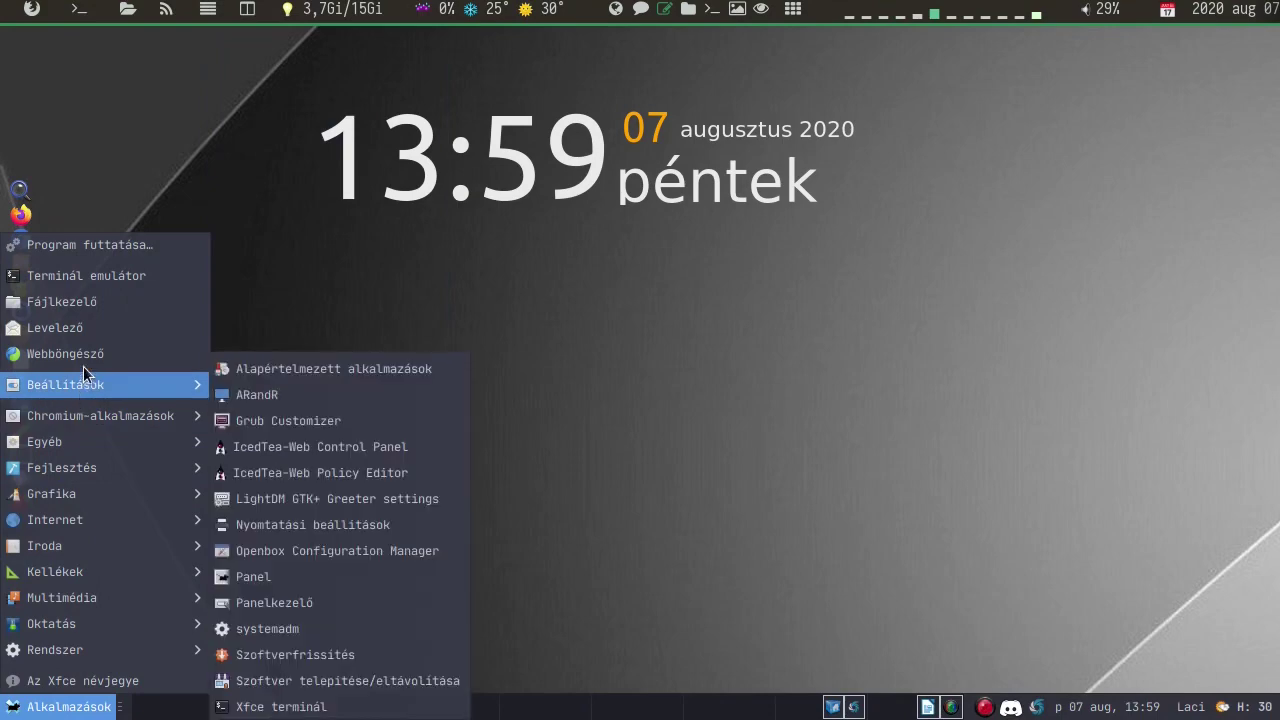
pyautogui.moveTo(101, 528)
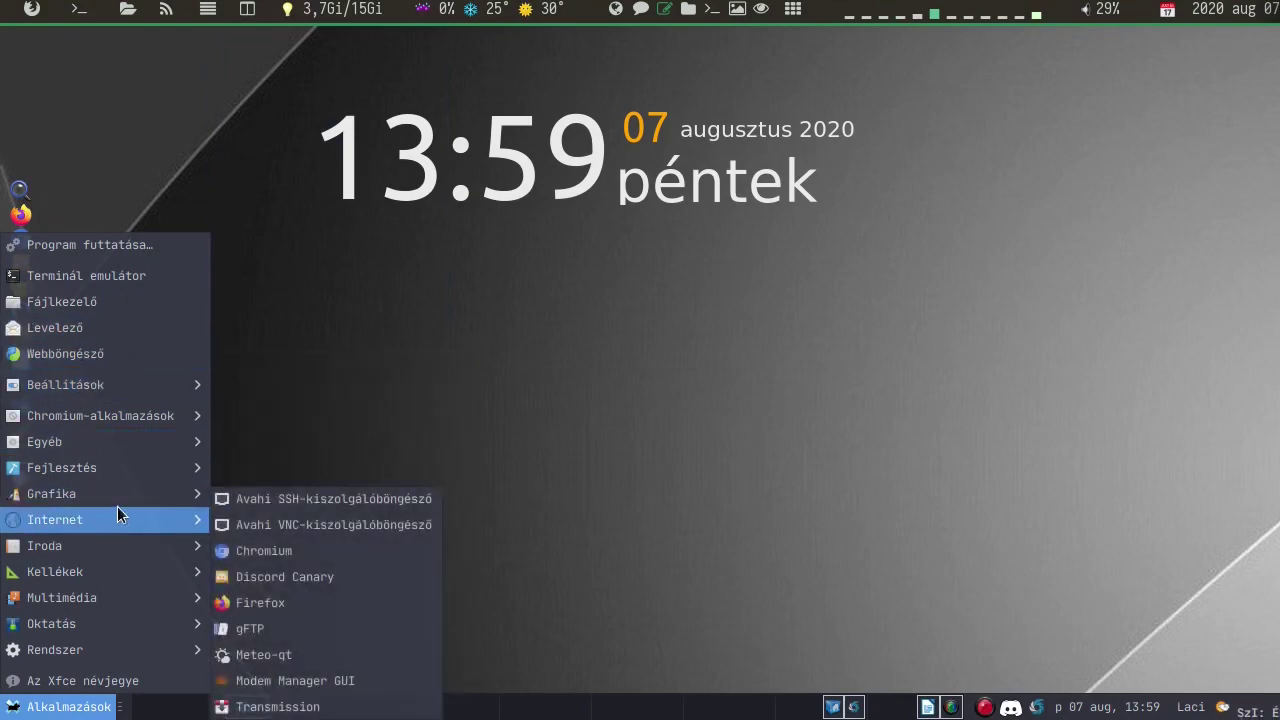
pyautogui.click(417, 399)
# - Open the application finder, search it for "ara", and clear the search
pyautogui.click(20, 190)
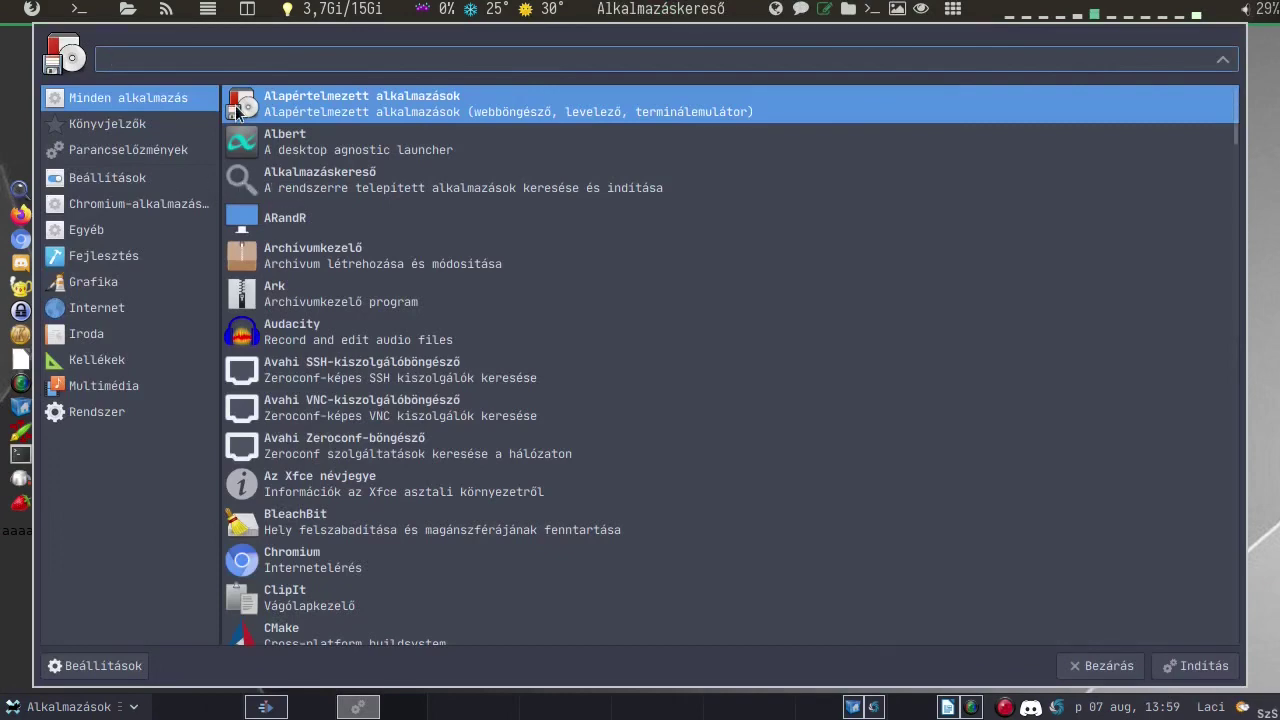
pyautogui.moveTo(237, 109)
pyautogui.write('ara')
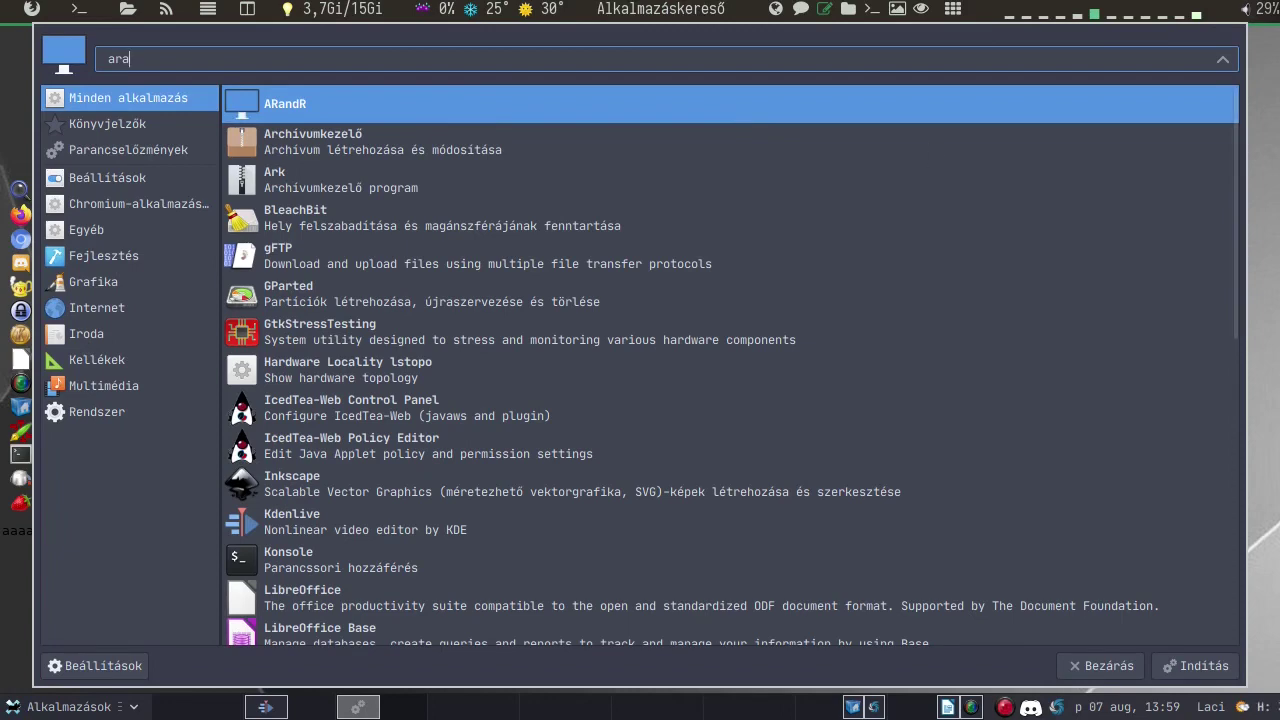
pyautogui.press('BackSpace')
pyautogui.press('BackSpace')
pyautogui.press('BackSpace')
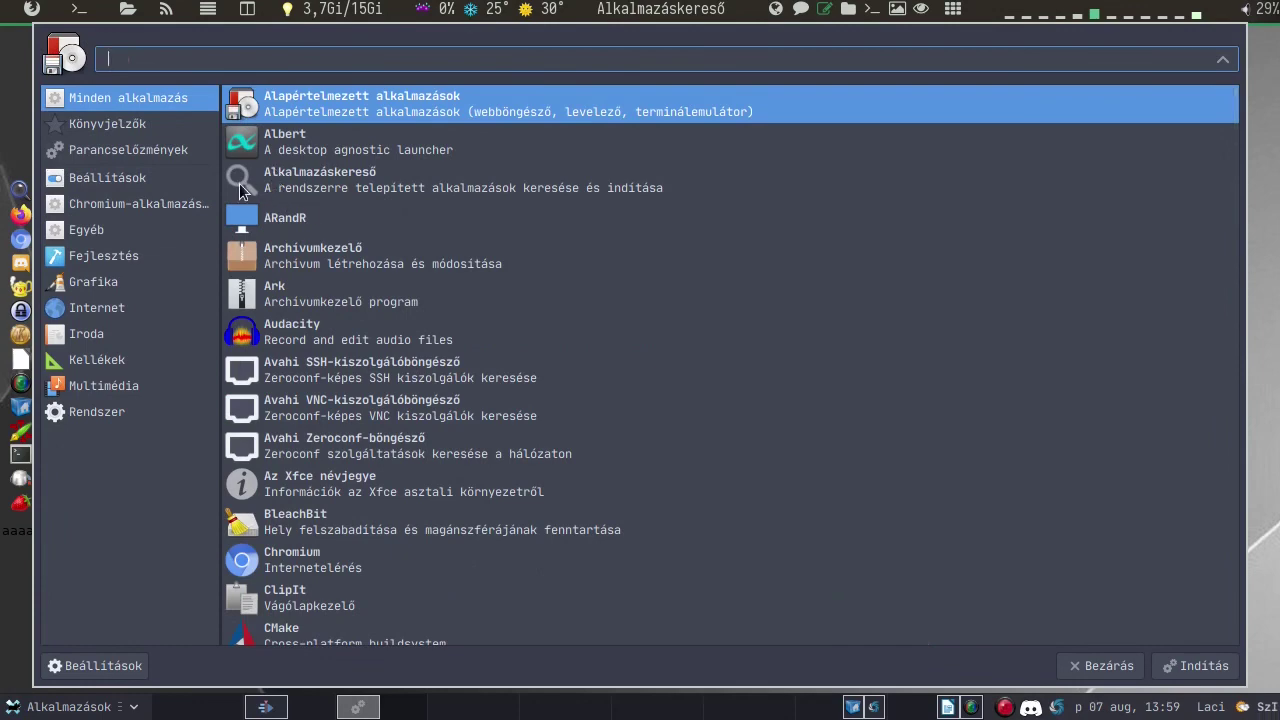
pyautogui.click(17, 193)
# - Open the Xfce panel's preferences and look through the Megjelenés and Elemek pages before returning to Megjelenítés
pyautogui.hotkey('alt', 'F1')
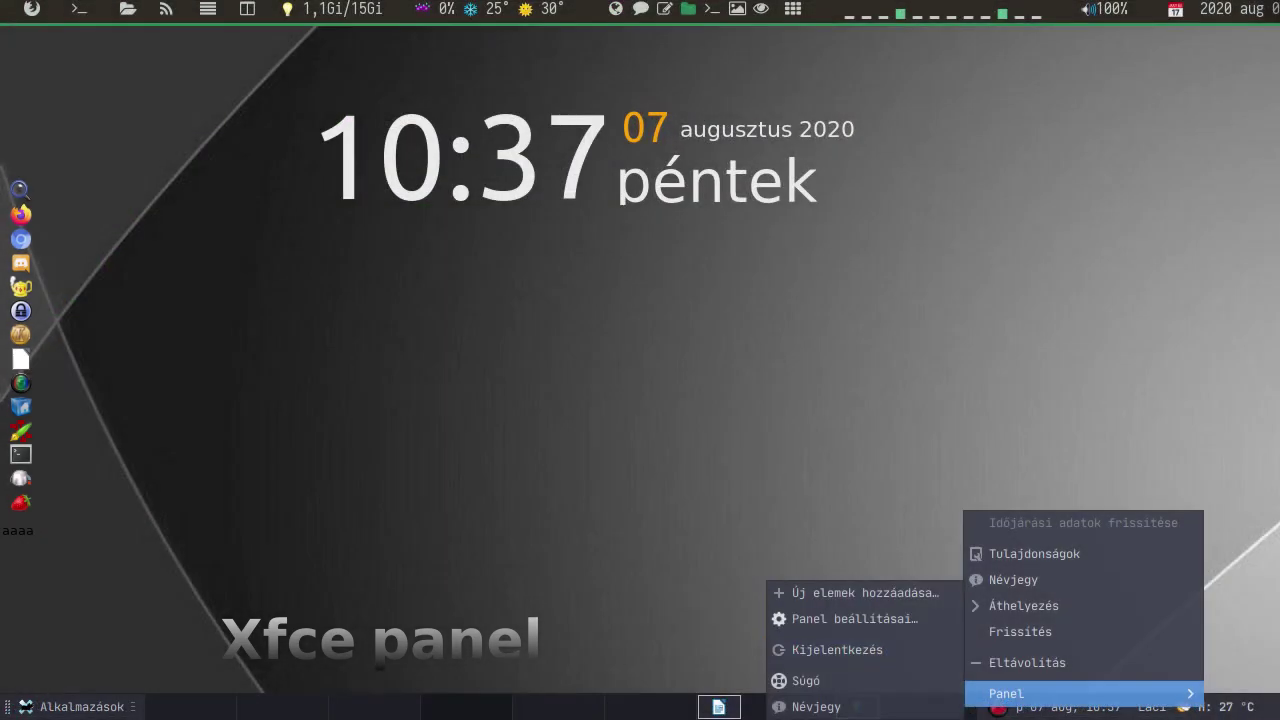
pyautogui.click(855, 619)
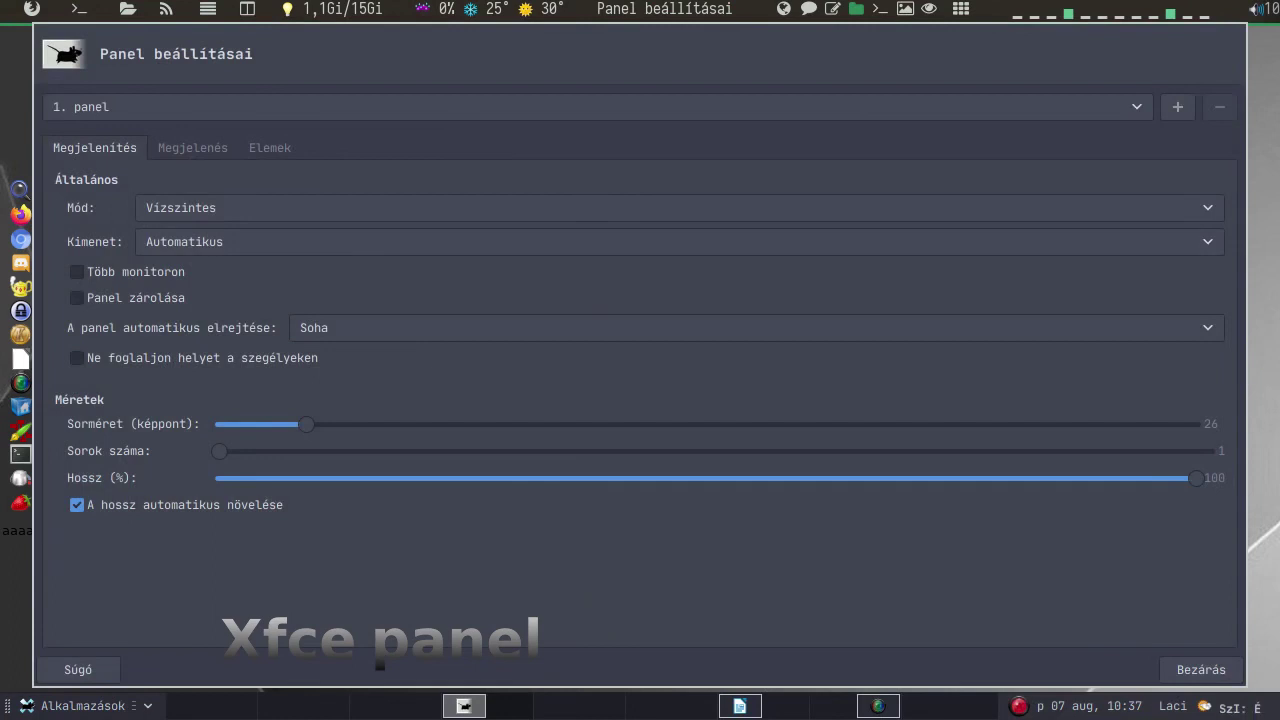
pyautogui.click(193, 147)
pyautogui.click(270, 147)
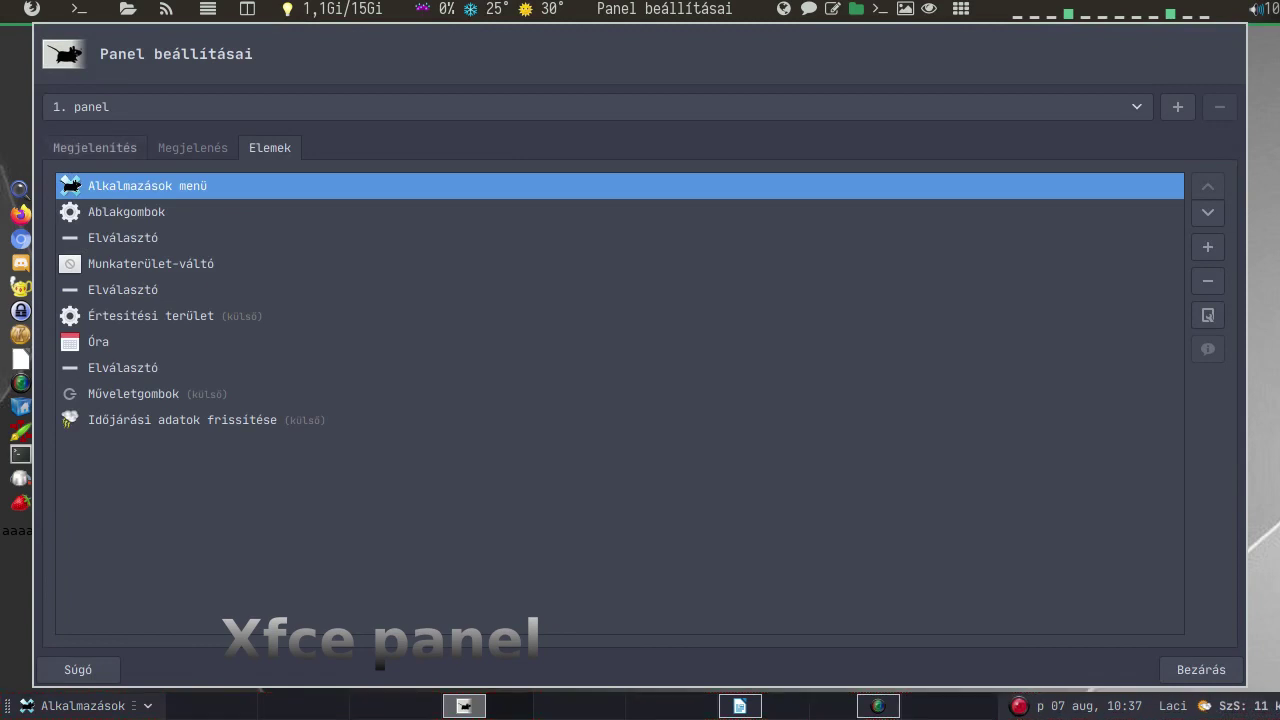
pyautogui.click(95, 147)
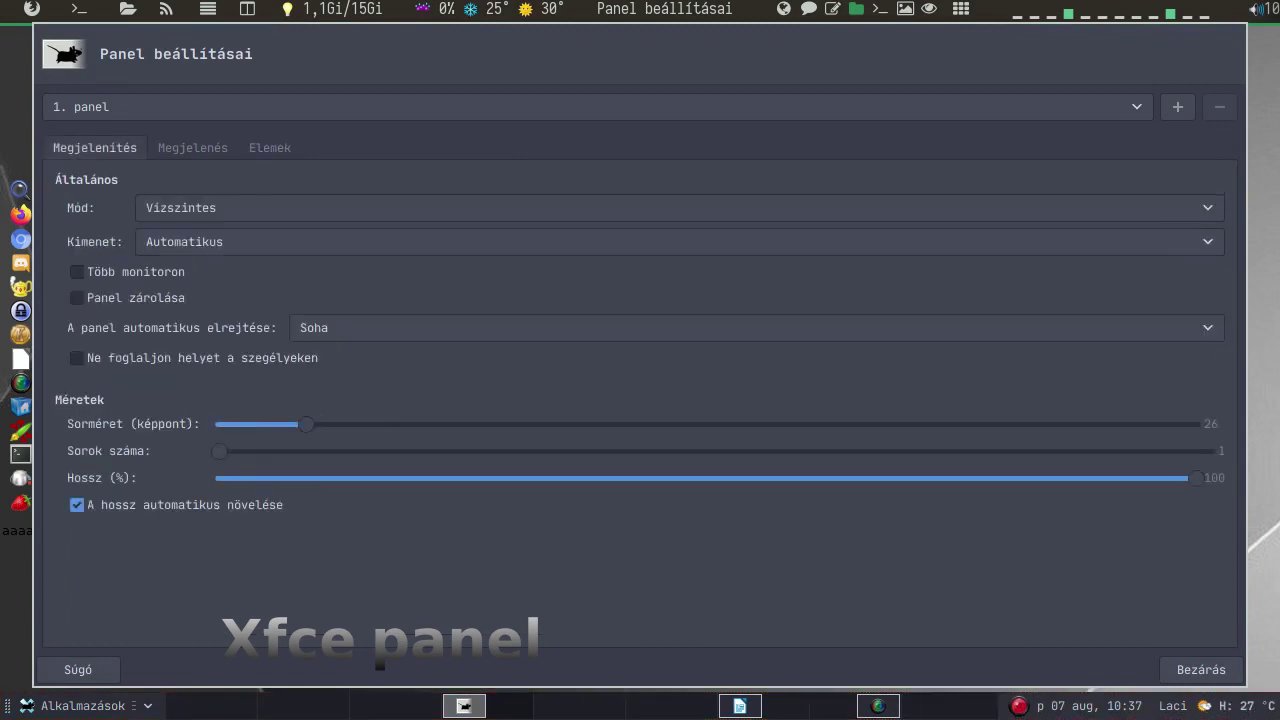
# - Examine the Mód choices for panel 1 and keep Vízszintes
pyautogui.press('Tab')
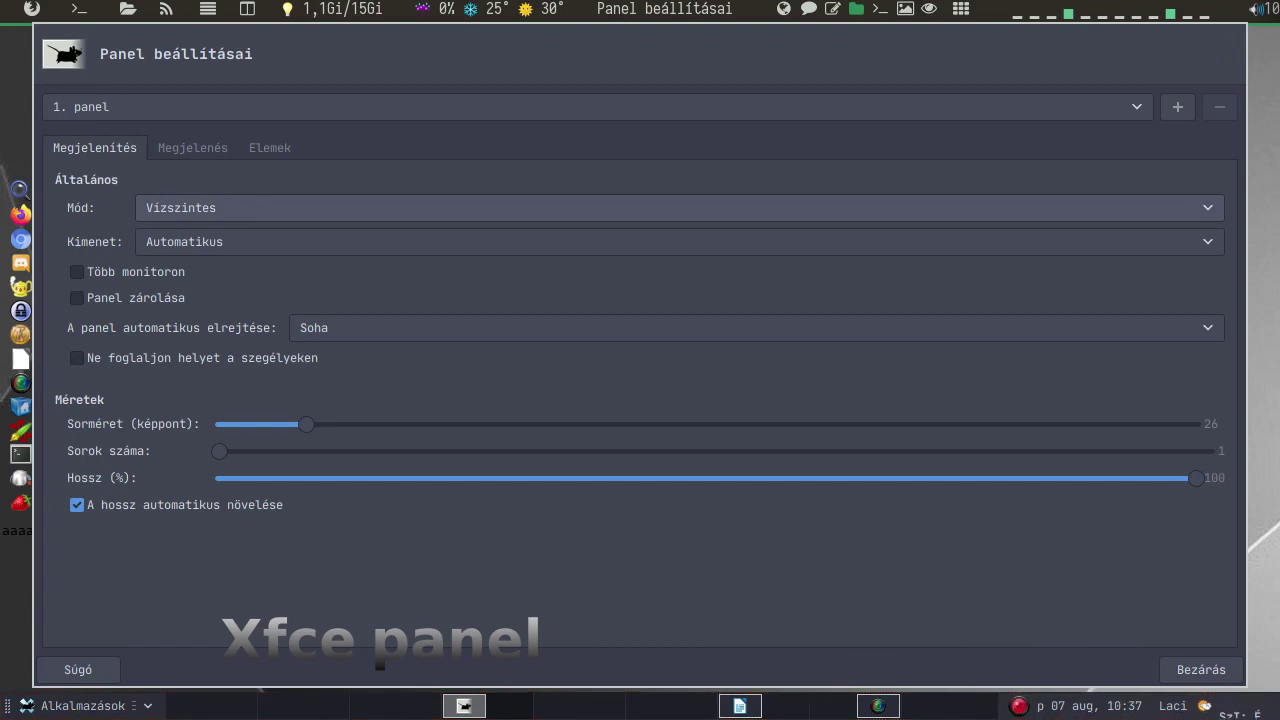
pyautogui.press('space')
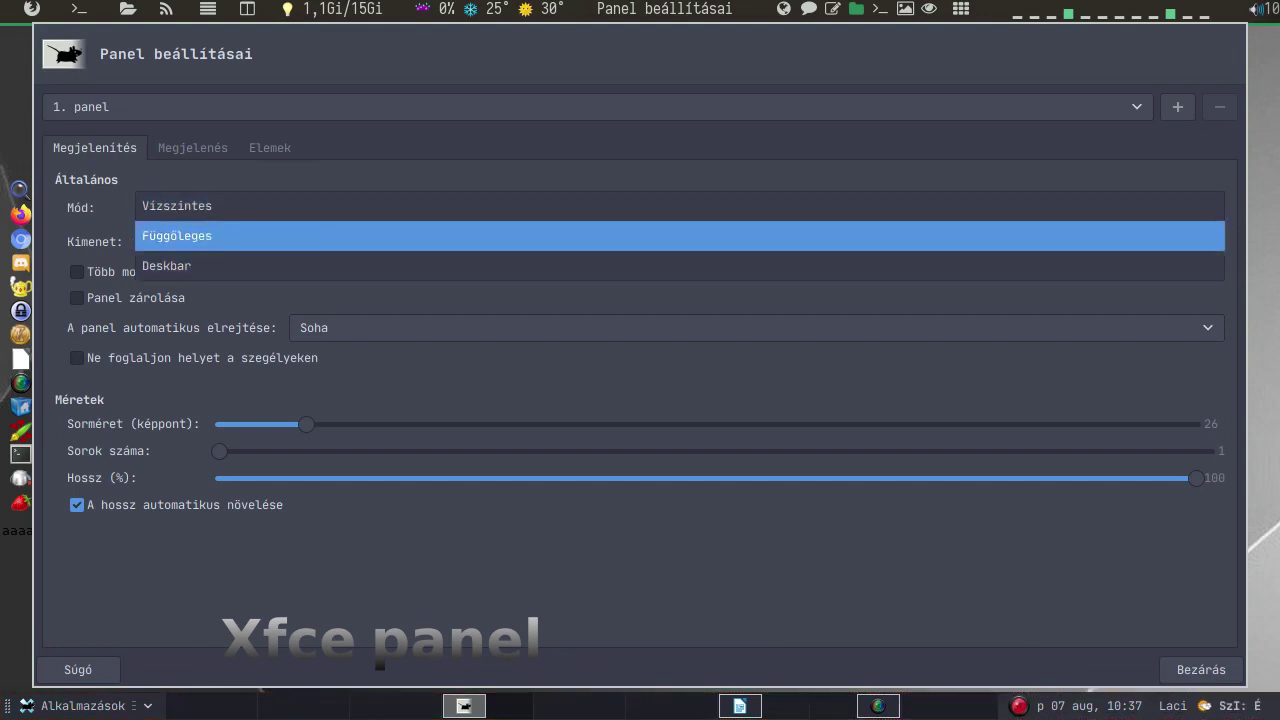
pyautogui.press('Up')
pyautogui.press('Return')
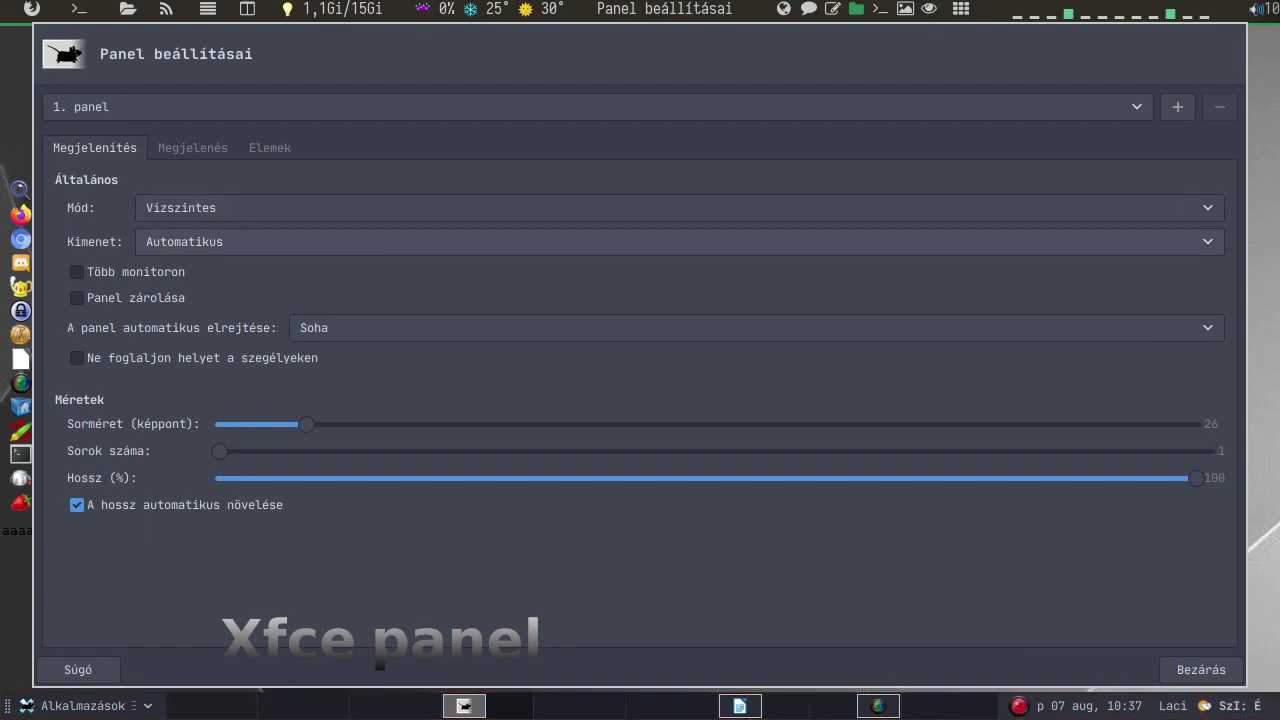
# - Examine panel 1's output and auto-hide choices, keeping Automatikus and Soha, and view its Megjelenés and Elemek settings
pyautogui.click(680, 241)
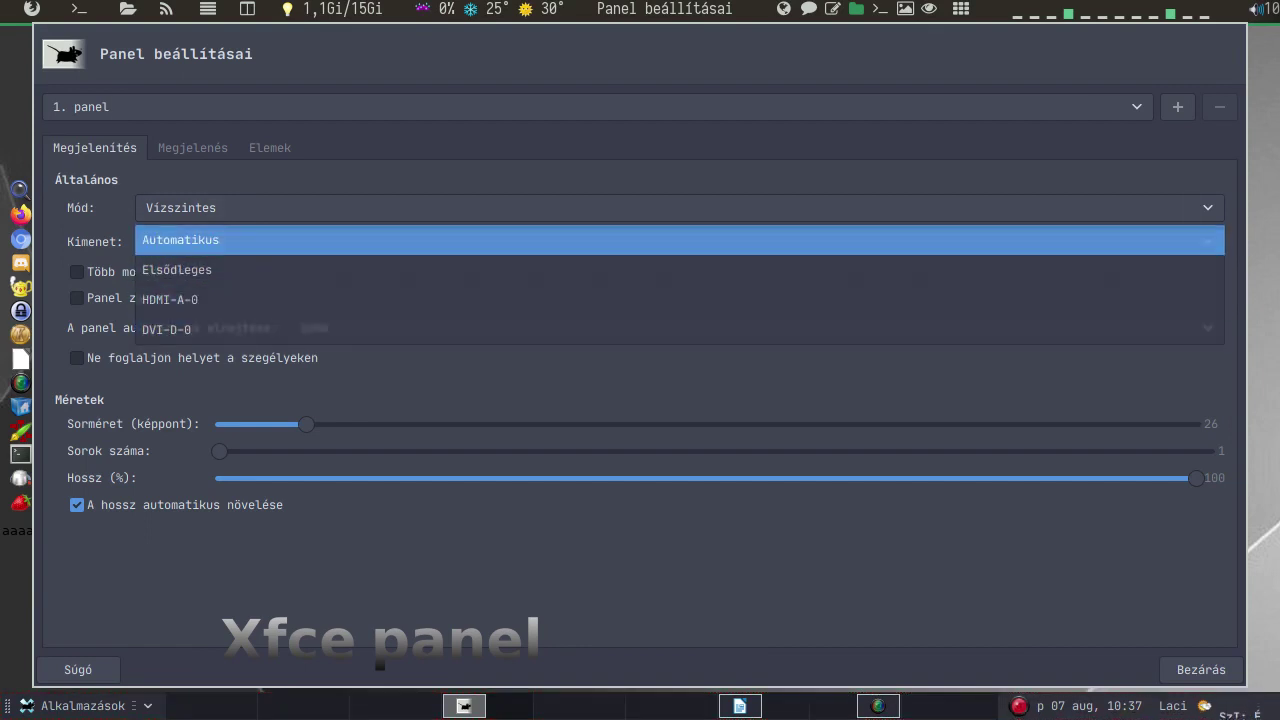
pyautogui.press('Return')
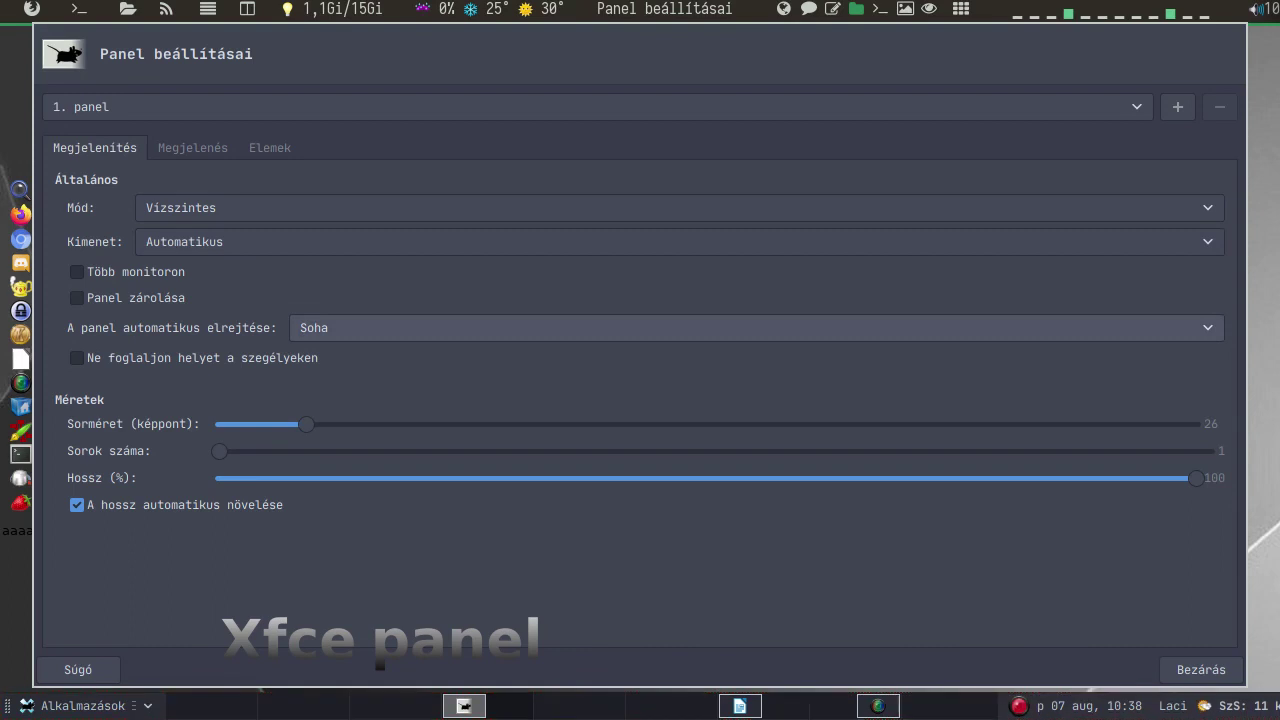
pyautogui.press('space')
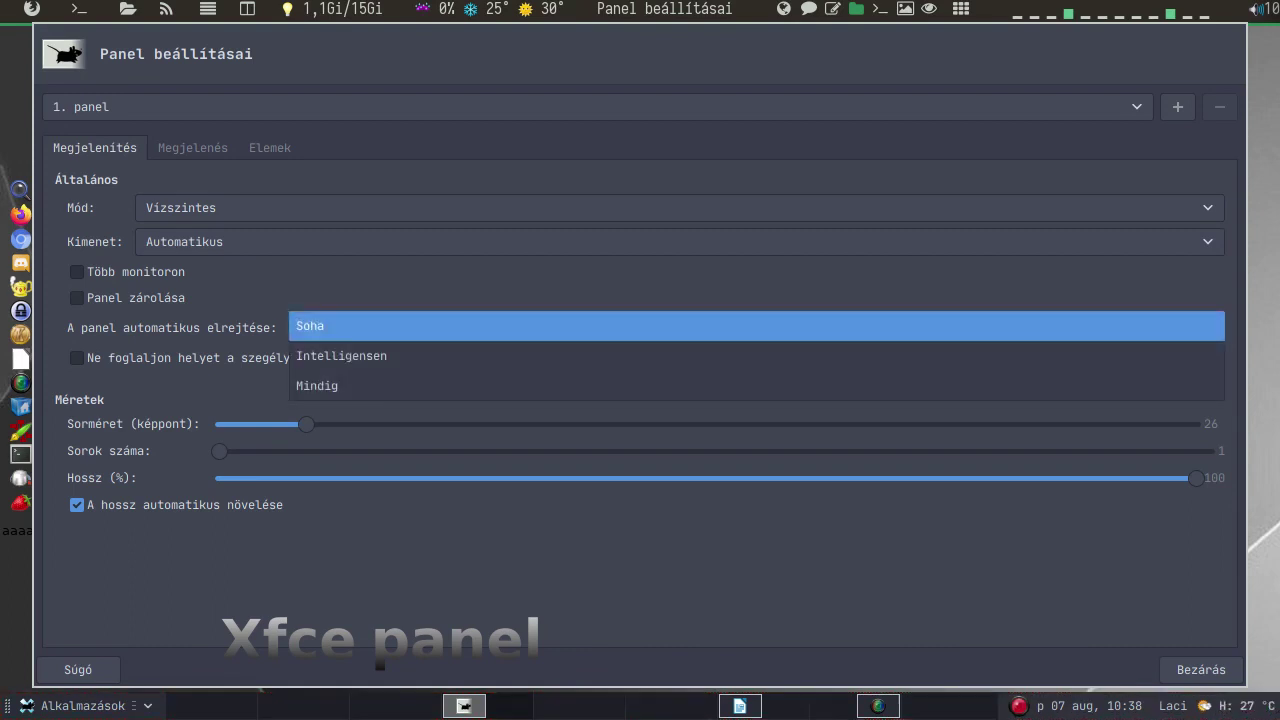
pyautogui.press('Return')
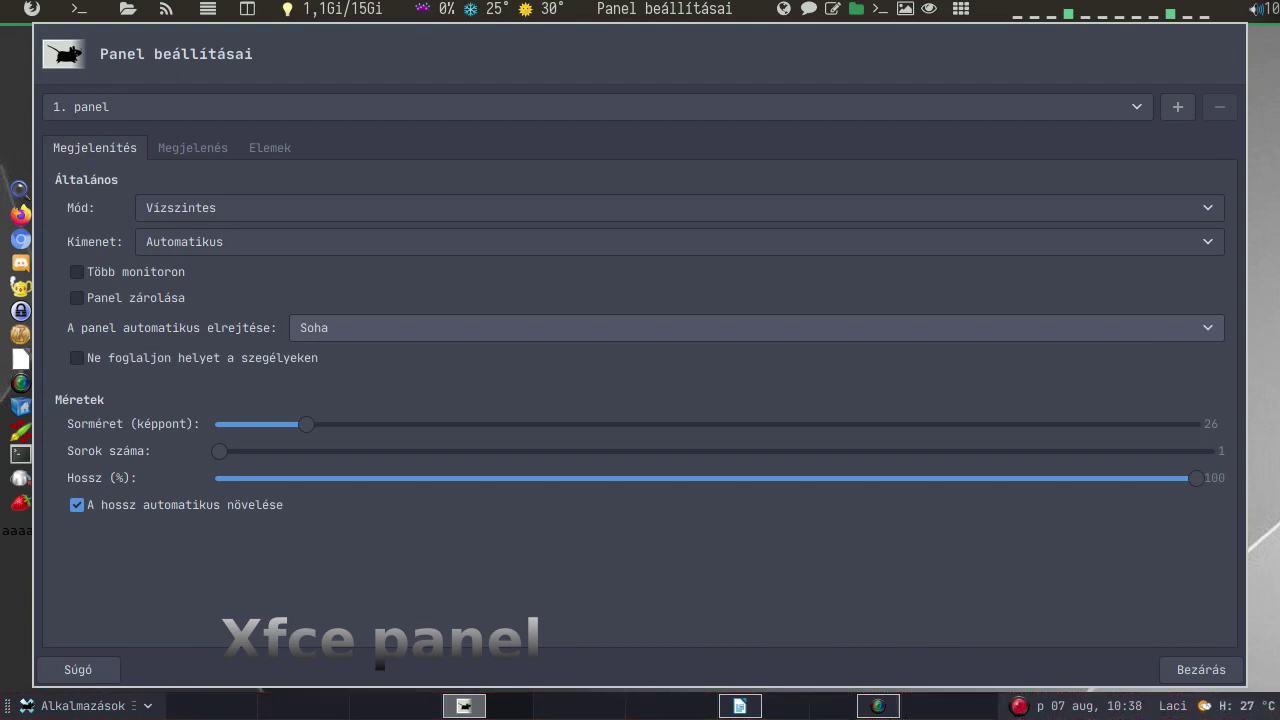
pyautogui.hotkey('ctrl', 'pagedown')
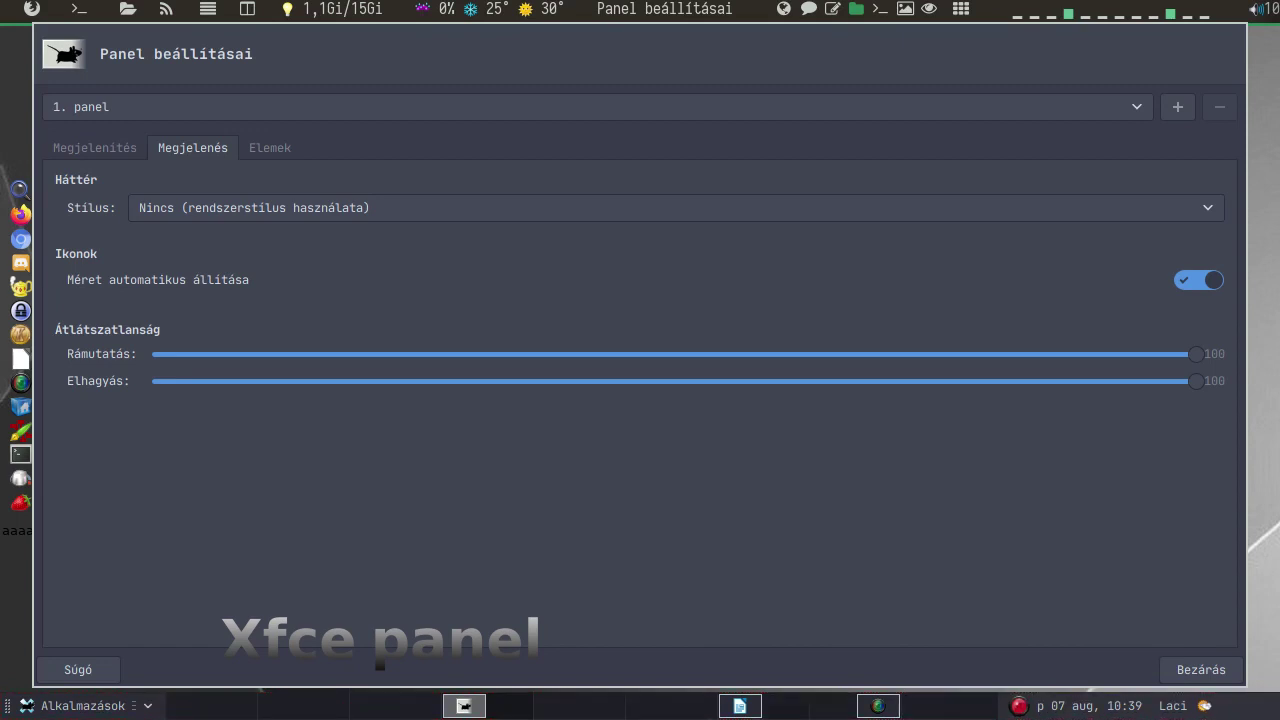
pyautogui.hotkey('ctrl', 'pagedown')
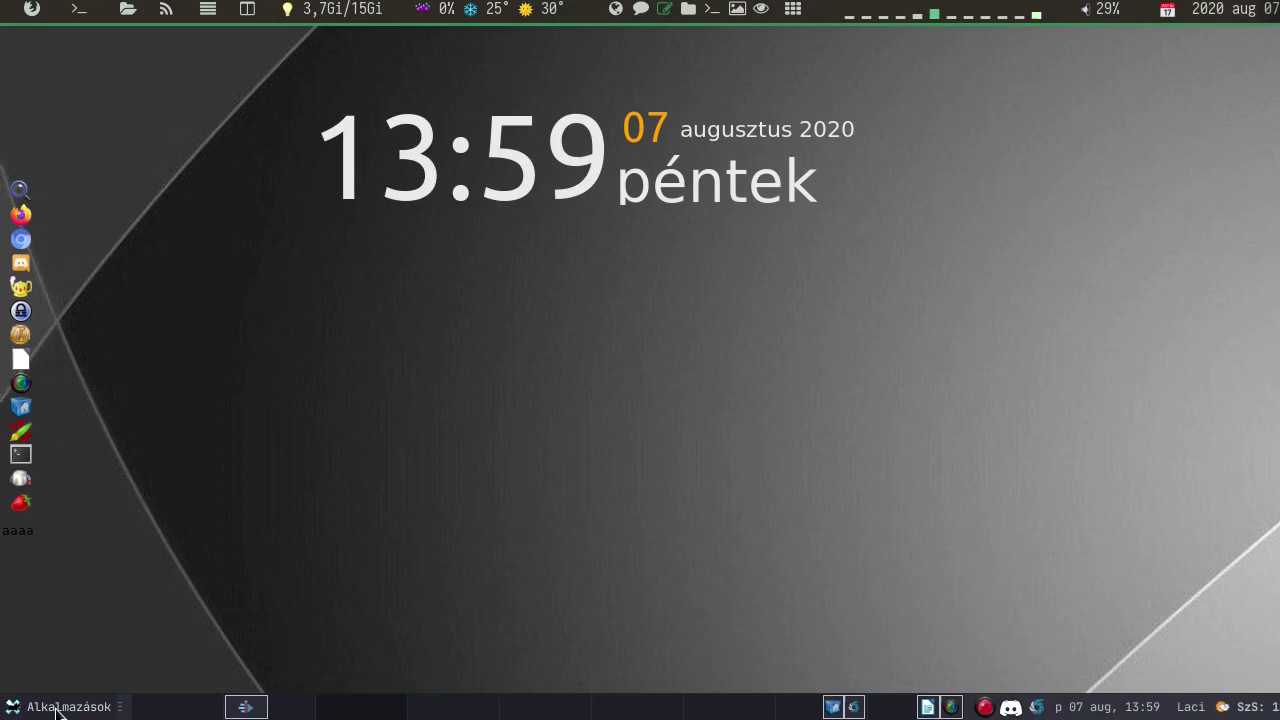
pyautogui.click(55, 706)
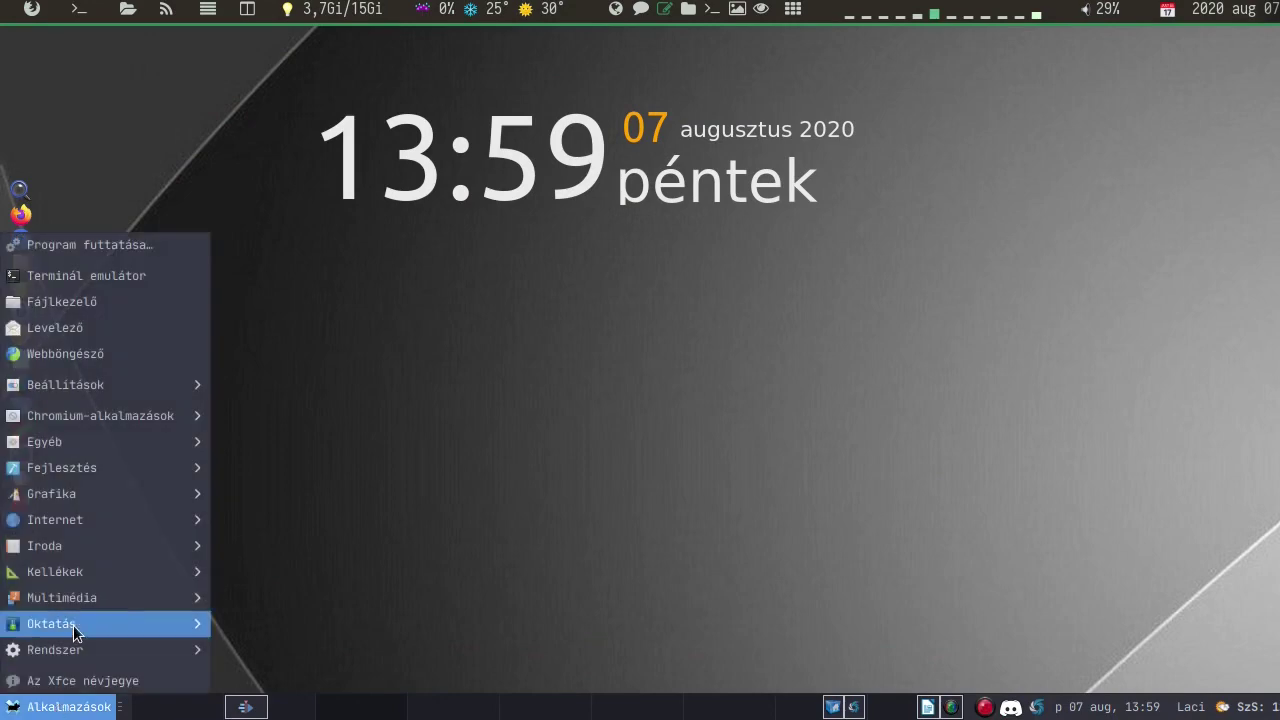
pyautogui.moveTo(84, 573)
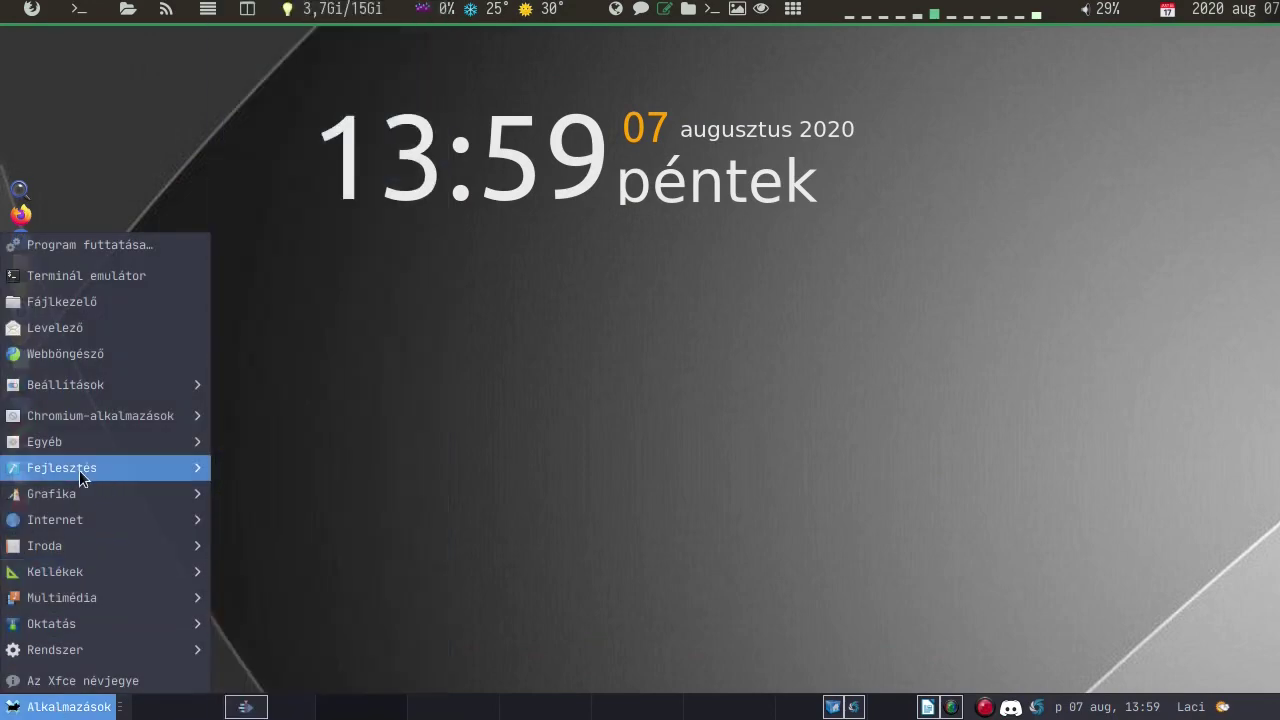
pyautogui.moveTo(77, 469)
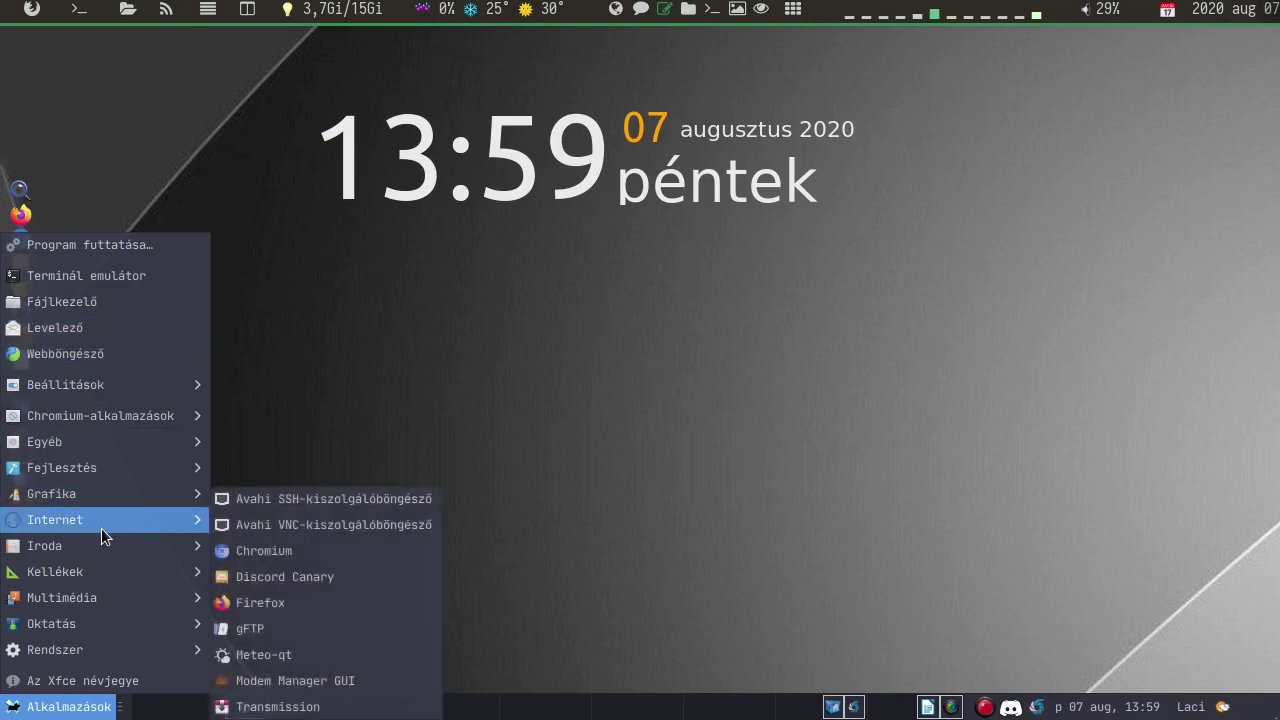
pyautogui.click(387, 388)
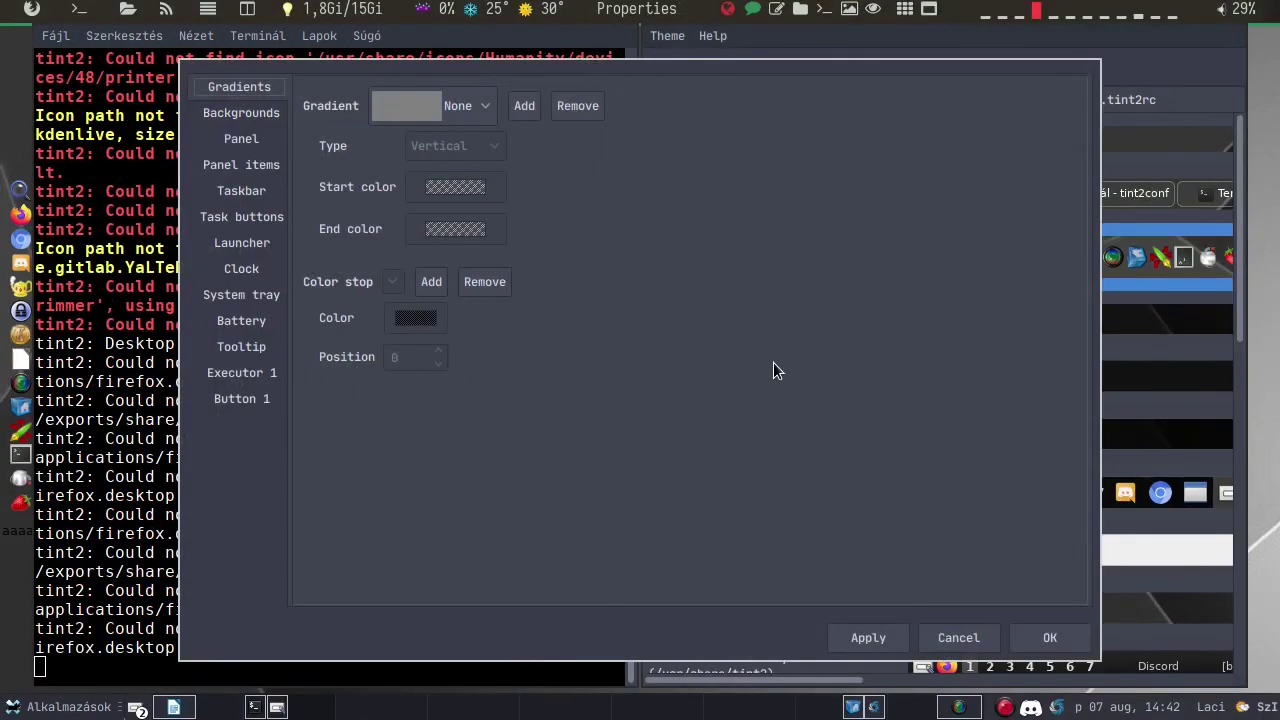
# - Reopen the properties of the oldalso.tint2rc theme and look through its Backgrounds settings
pyautogui.press('Return')
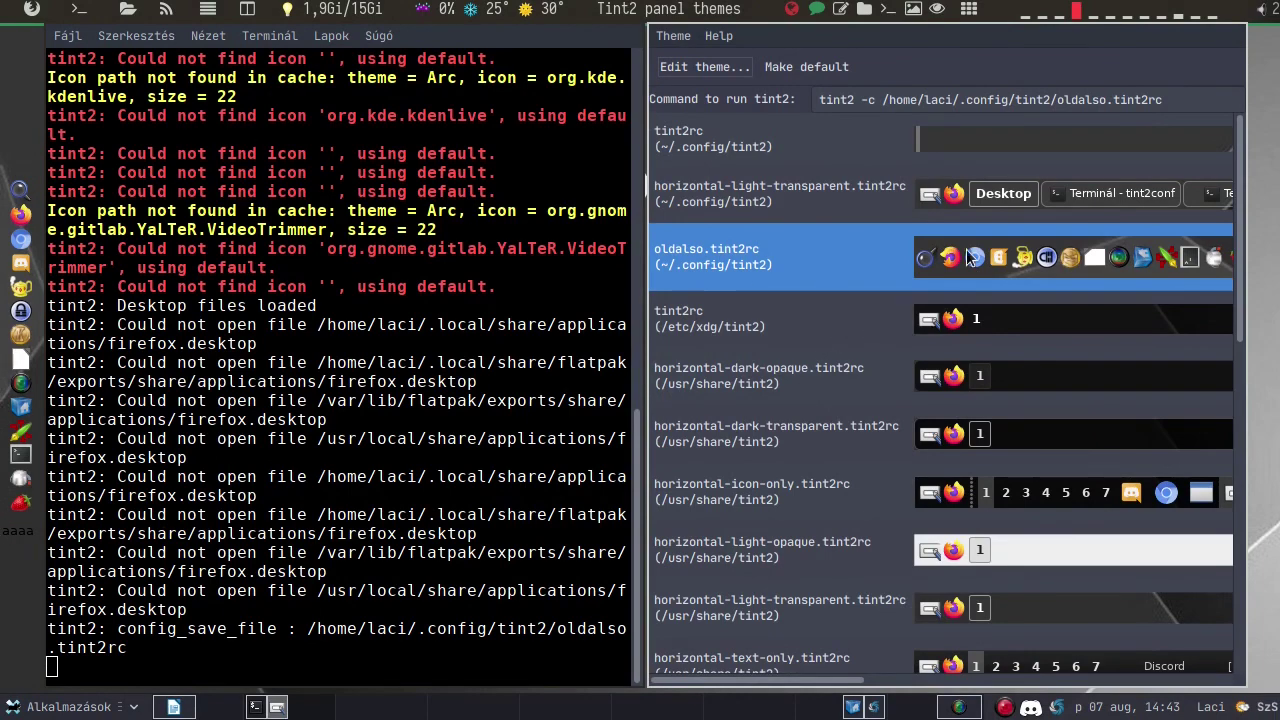
pyautogui.doubleClick(1033, 257)
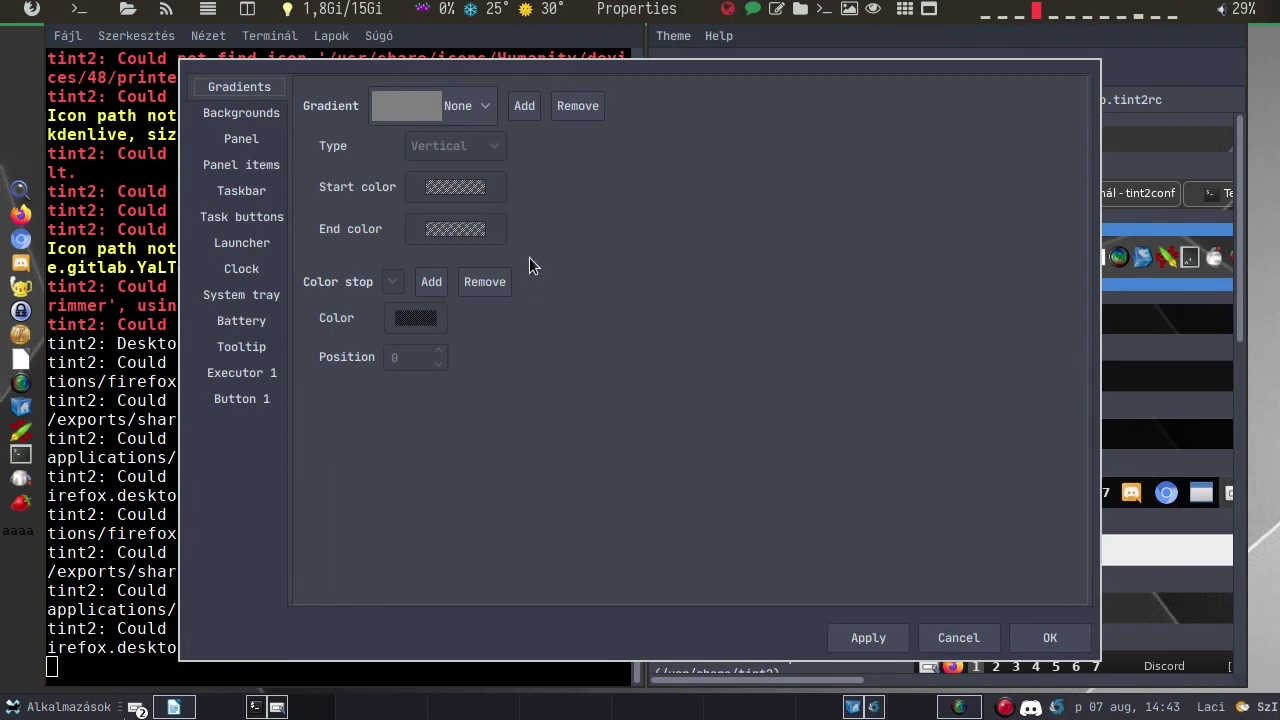
pyautogui.click(262, 110)
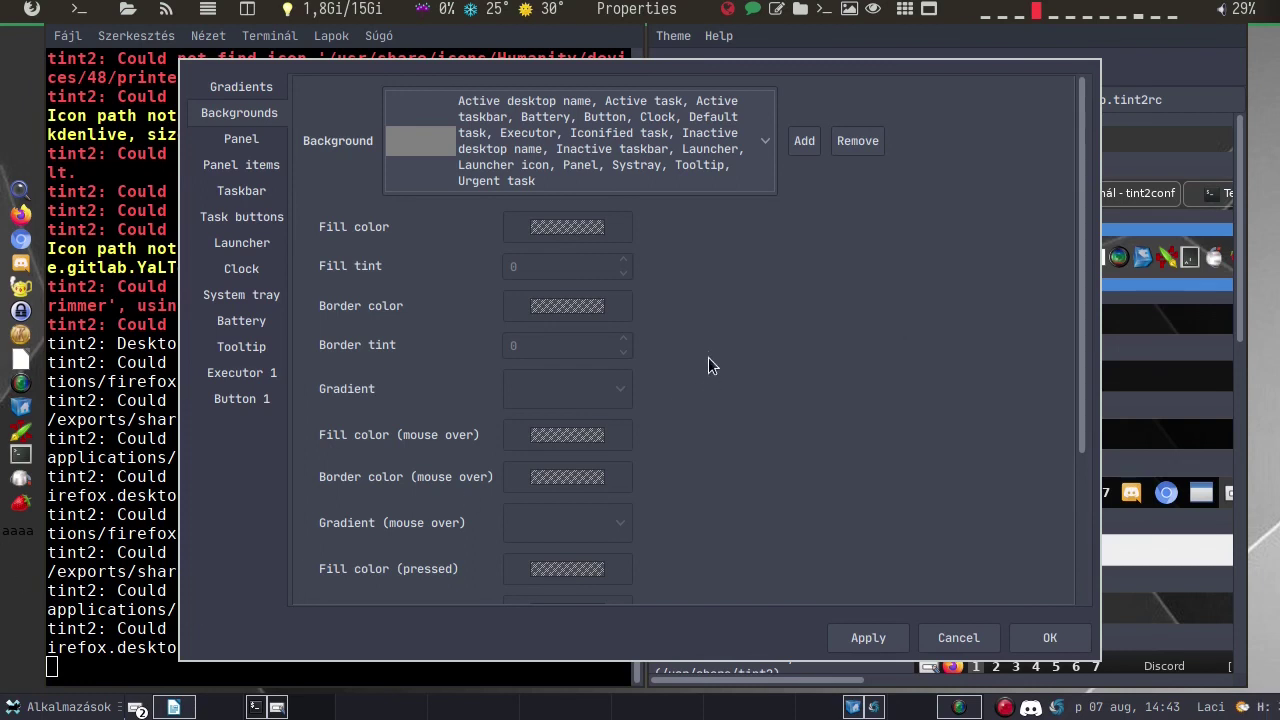
pyautogui.scroll(-5, 708, 352)
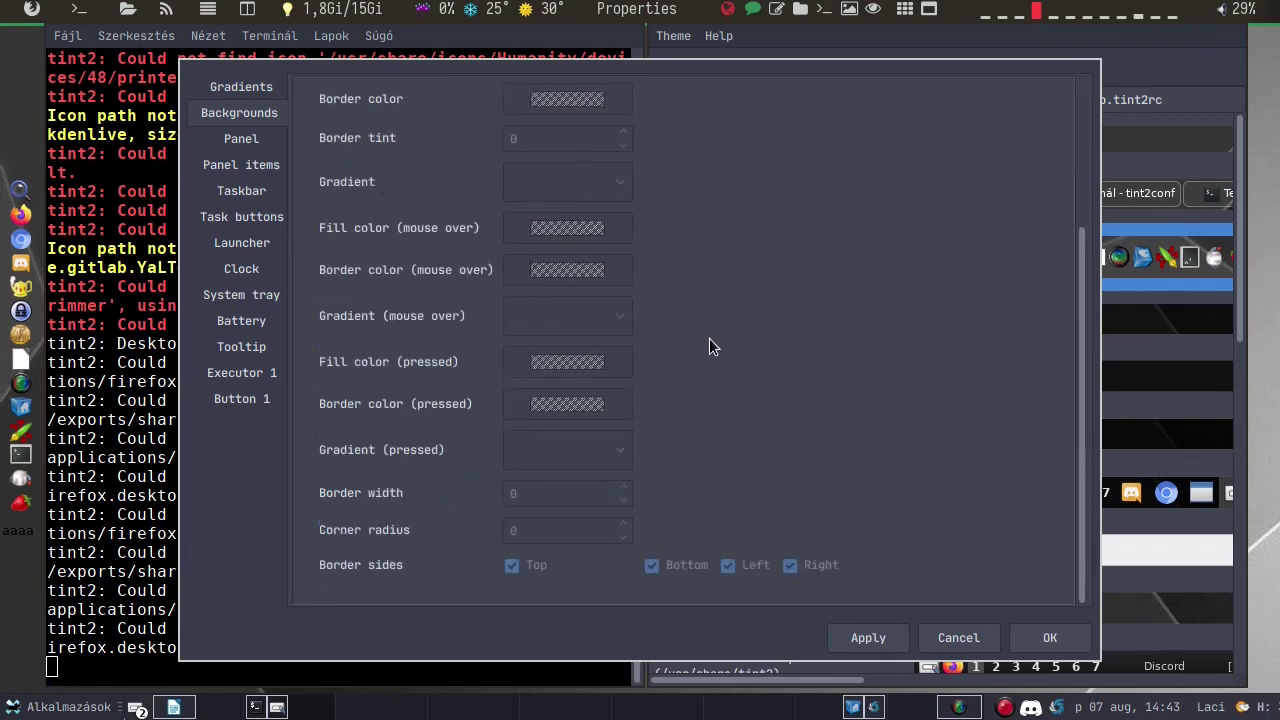
# - Set the tint2 panel's size to 36 pixels and apply the change
pyautogui.click(231, 150)
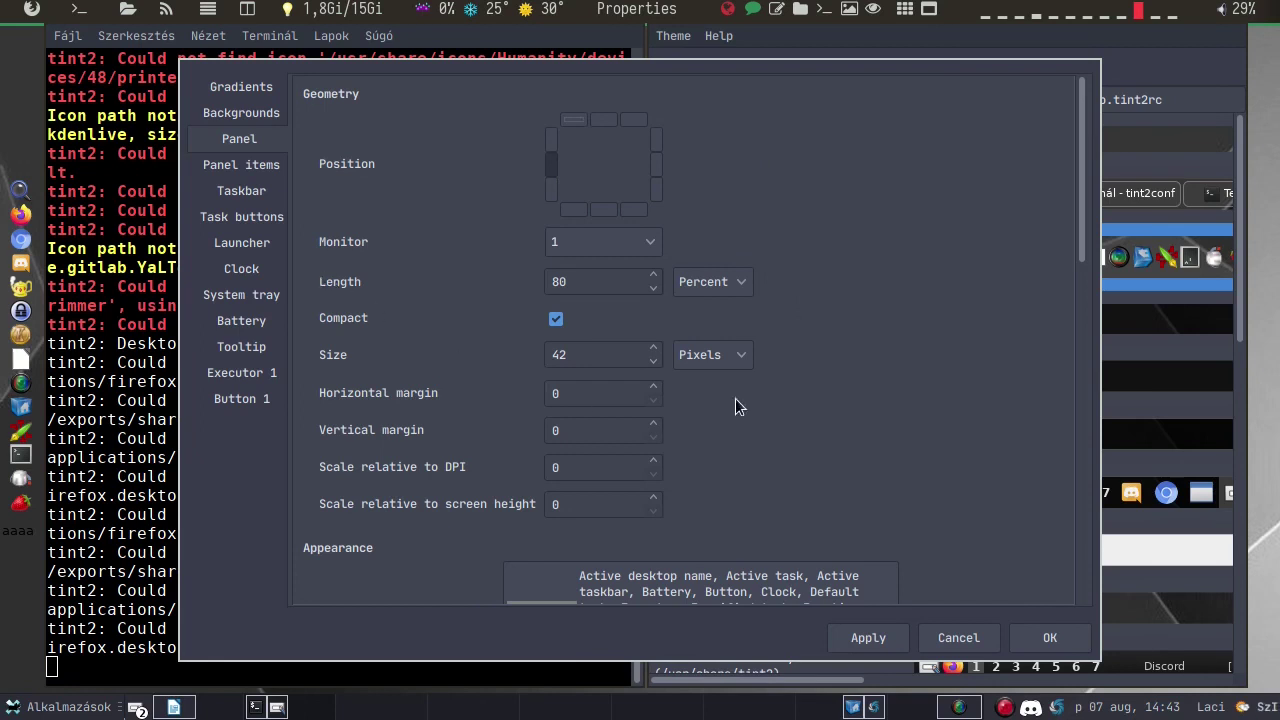
pyautogui.moveTo(583, 354); pyautogui.dragTo(357, 363)
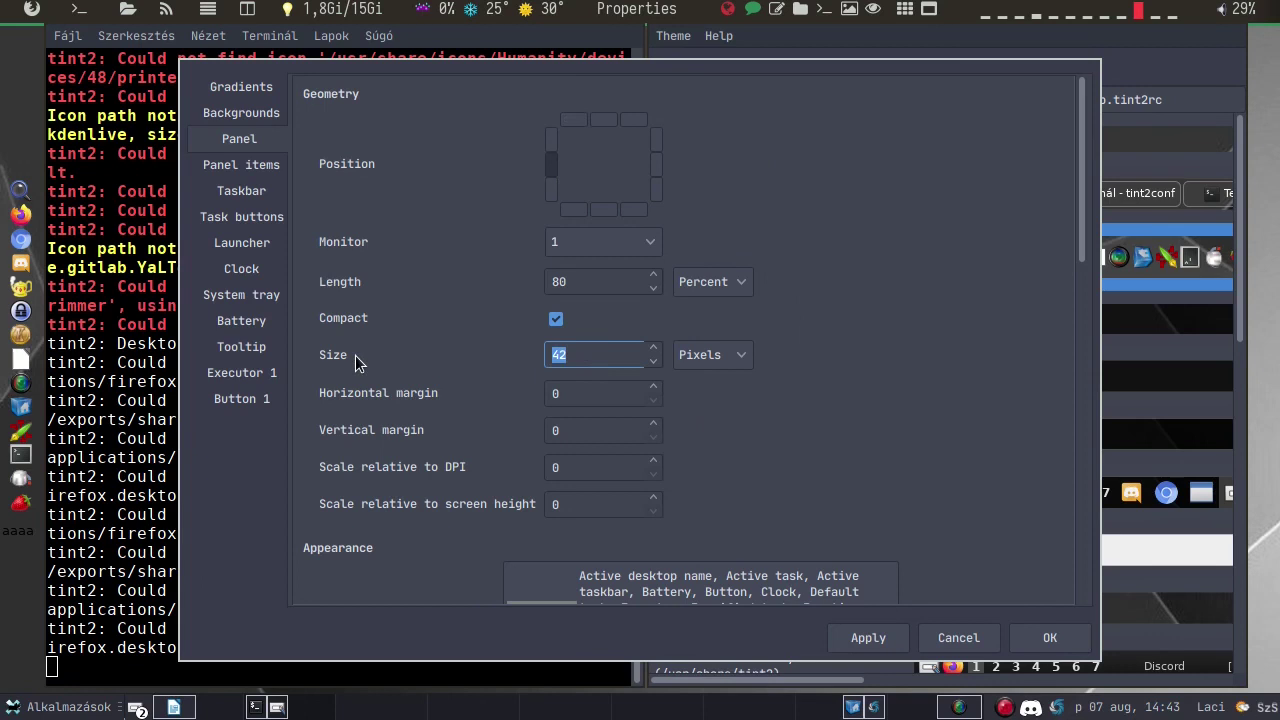
pyautogui.write('36')
pyautogui.click(861, 636)
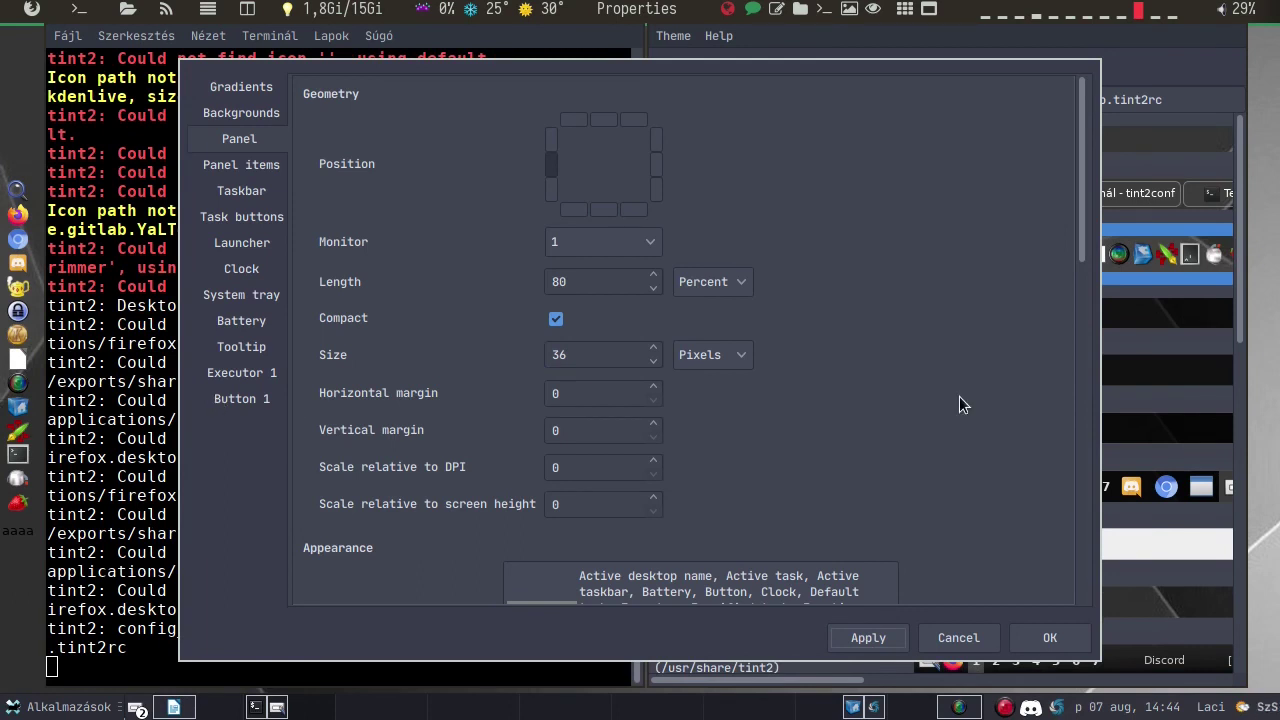
# - Examine the tint2 panel items, including the available Battery, Clock, Taskbar and Launcher elements
pyautogui.click(240, 166)
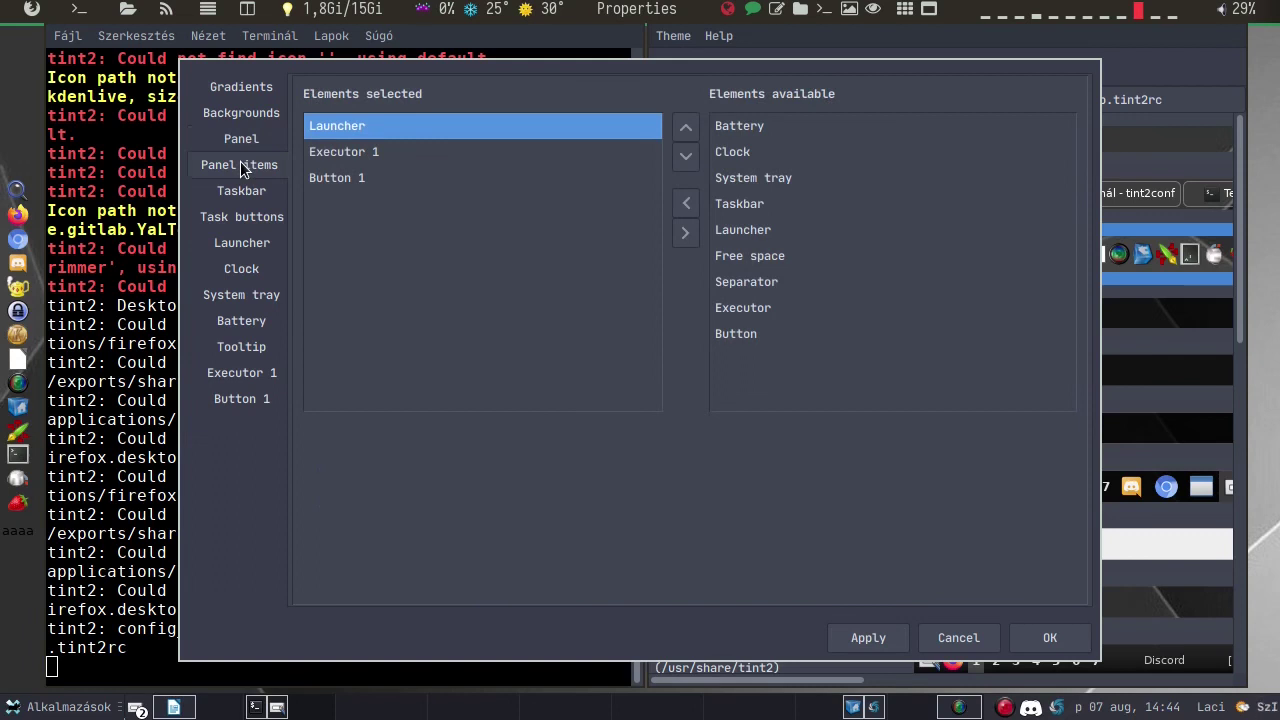
pyautogui.click(1030, 282)
pyautogui.click(1021, 204)
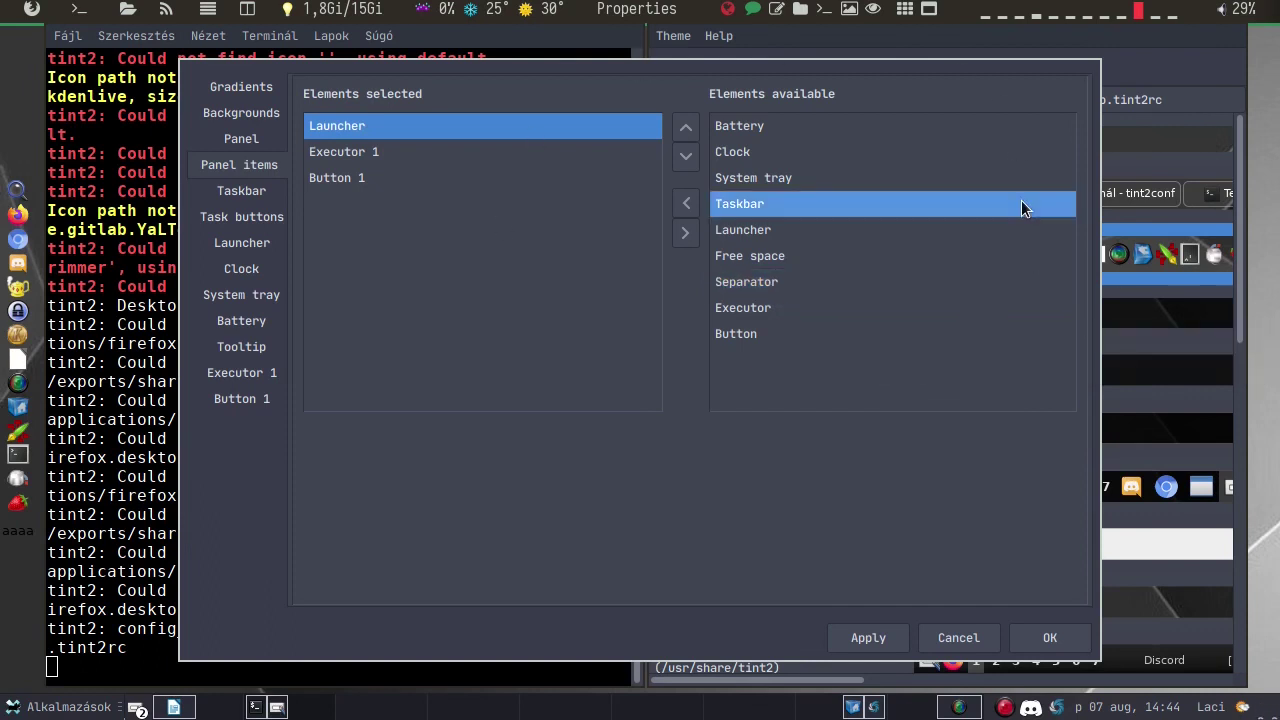
pyautogui.click(744, 134)
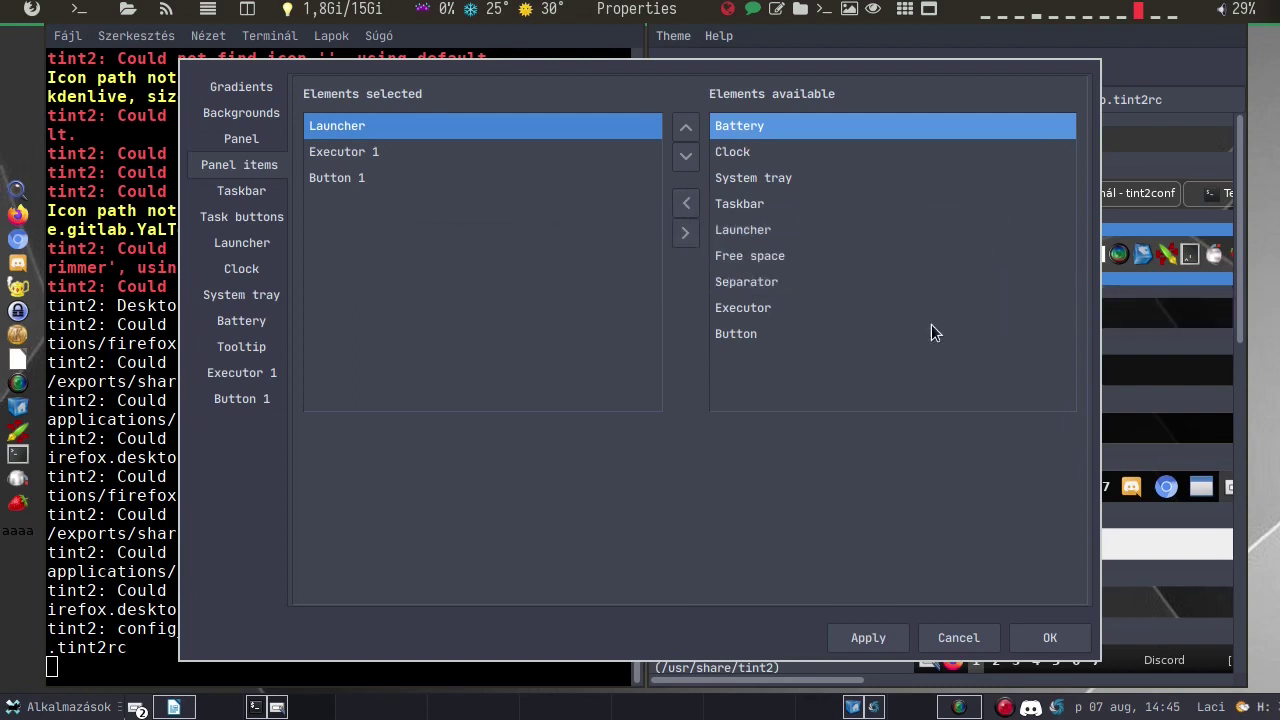
pyautogui.click(733, 156)
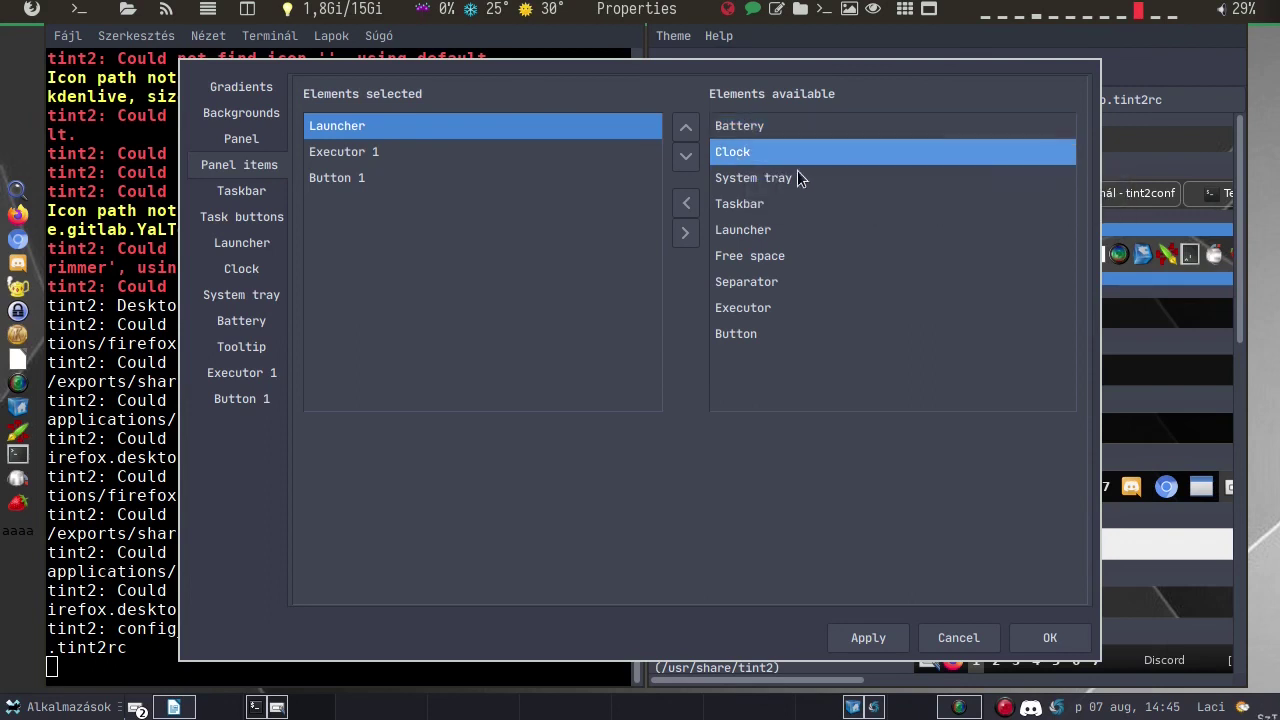
pyautogui.click(800, 205)
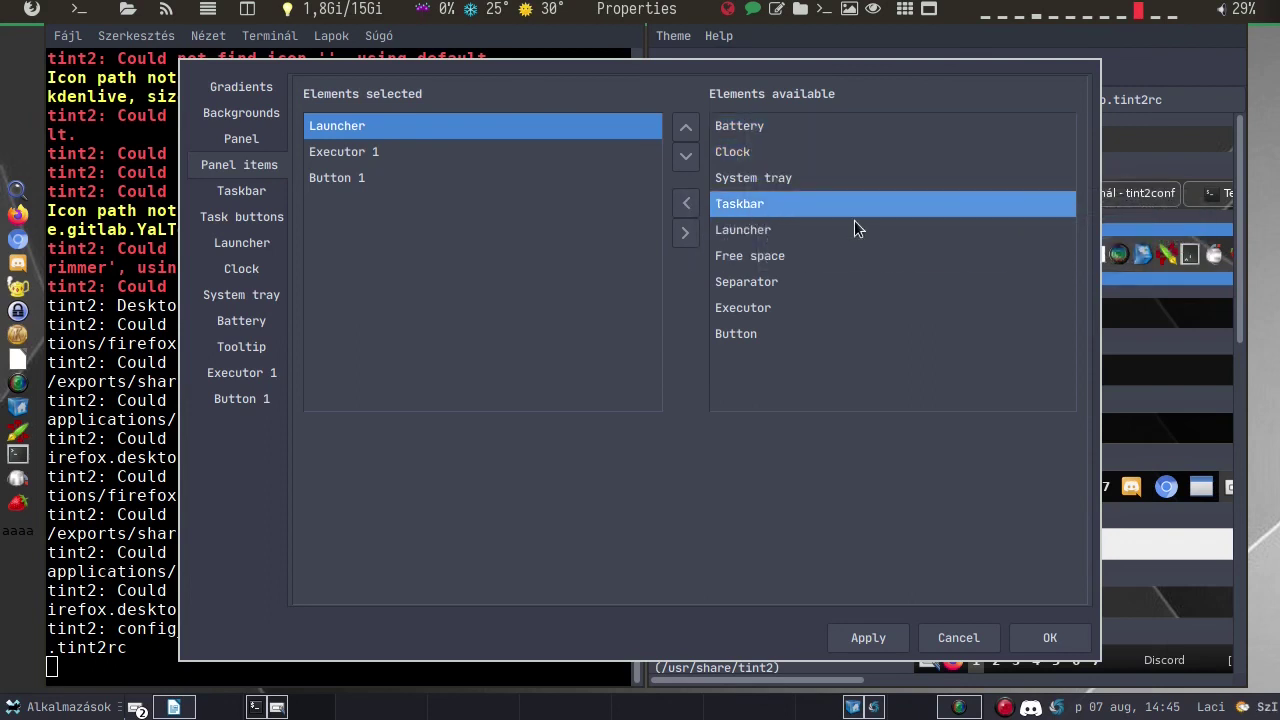
pyautogui.click(760, 230)
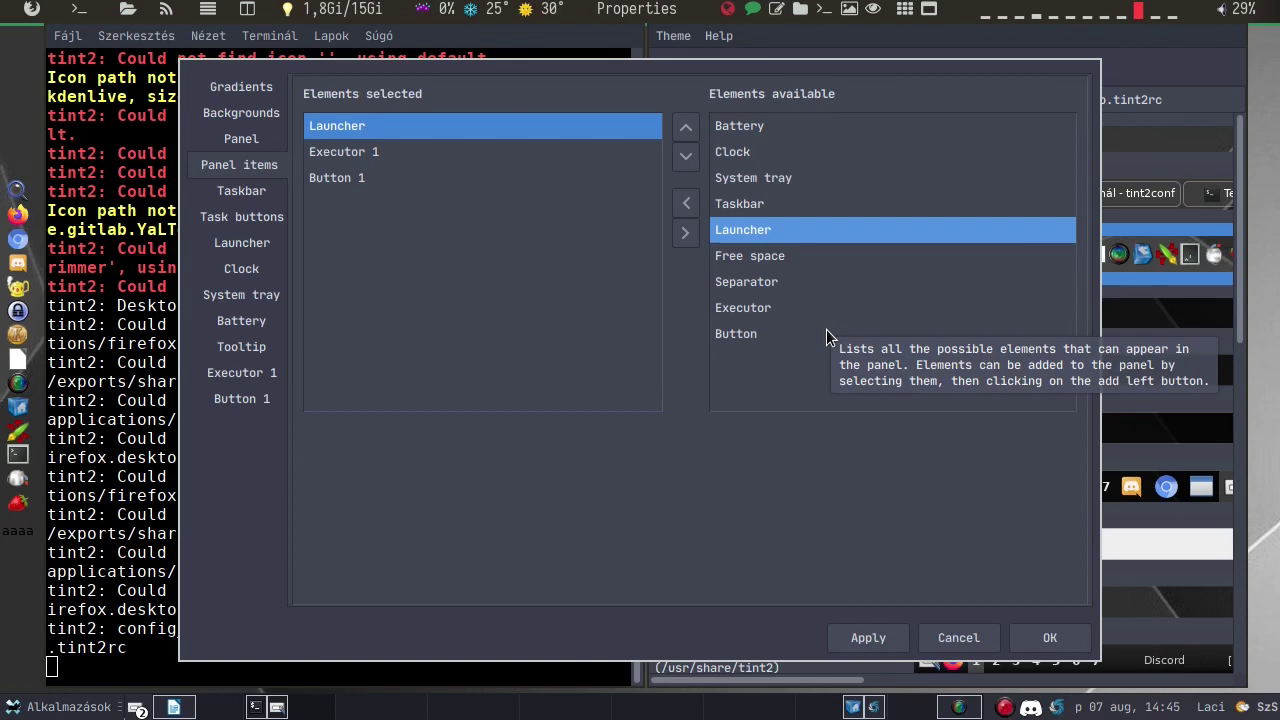
# - Examine the tint2 Taskbar settings, including the desktop name's font and its active background choices
pyautogui.click(264, 193)
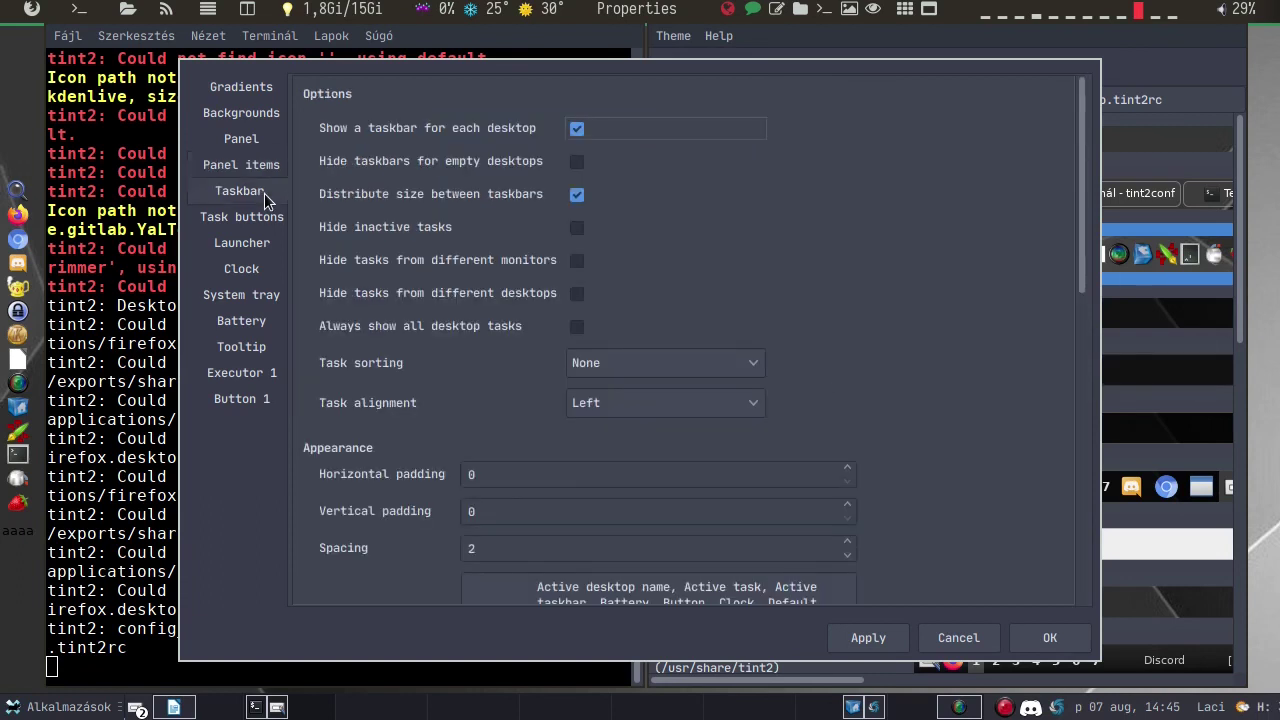
pyautogui.moveTo(1082, 161); pyautogui.dragTo(1098, 521)
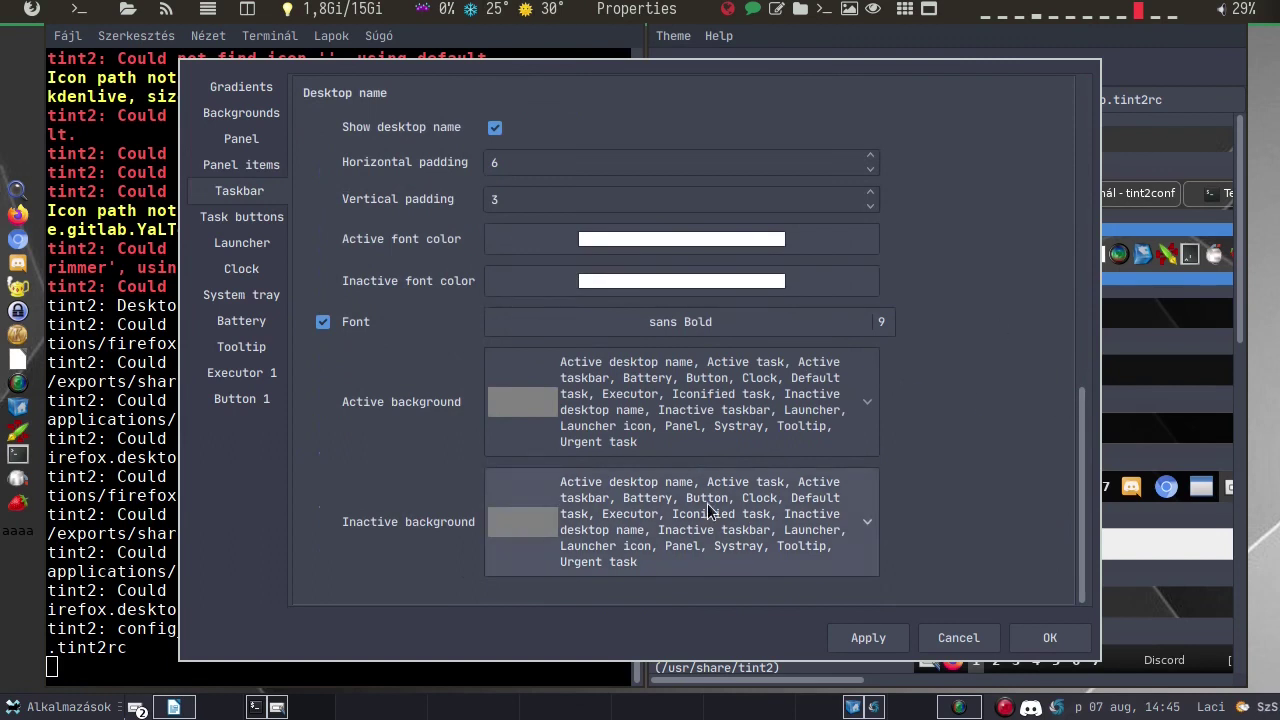
pyautogui.click(870, 404)
pyautogui.click(870, 404)
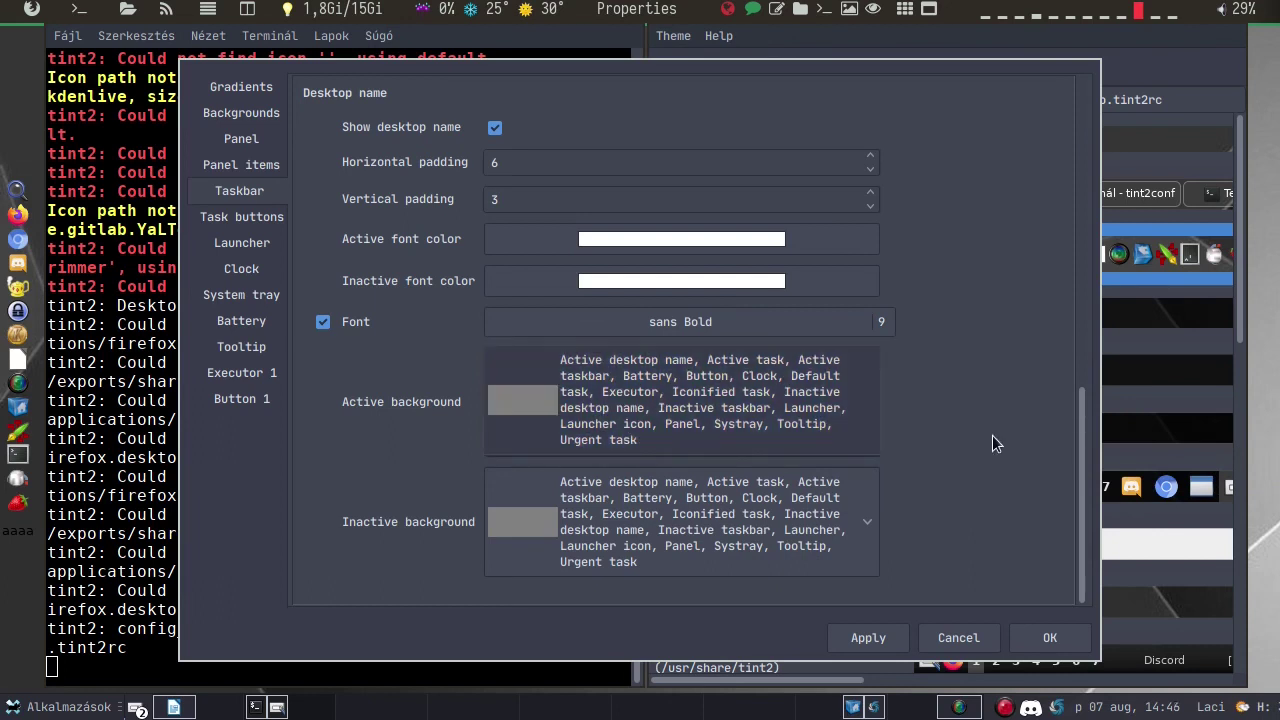
pyautogui.click(689, 447)
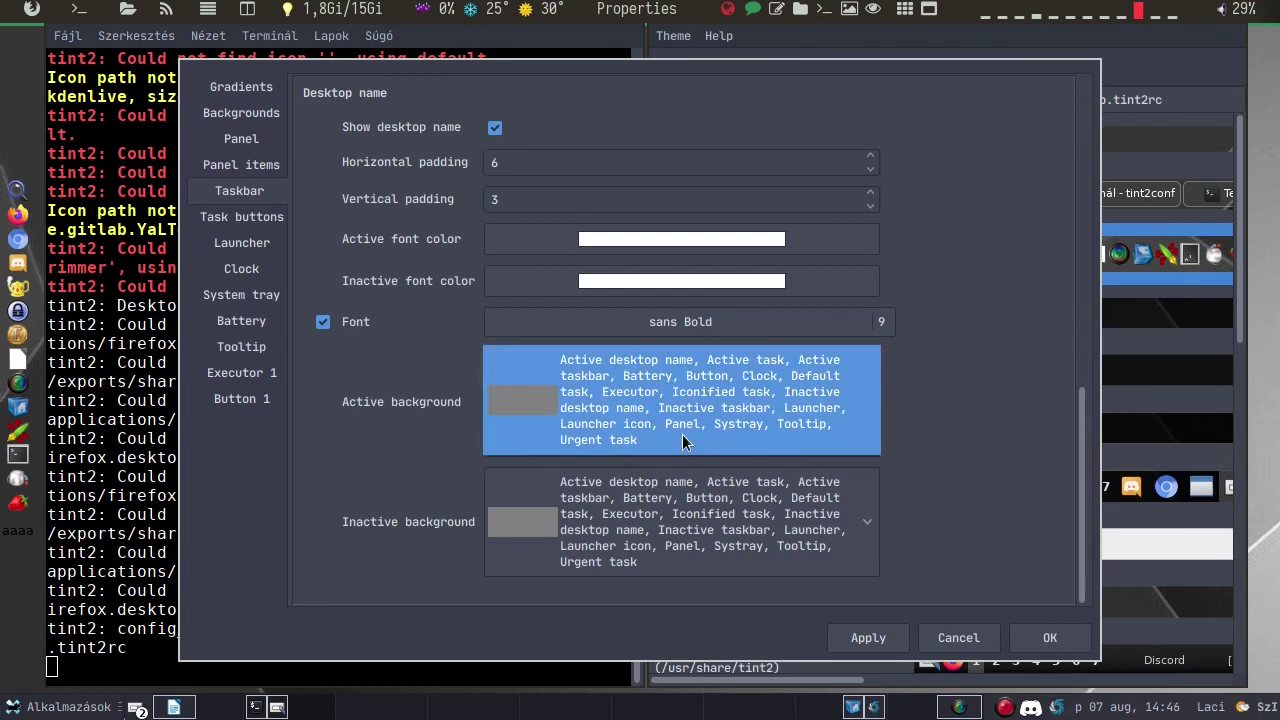
pyautogui.click(825, 420)
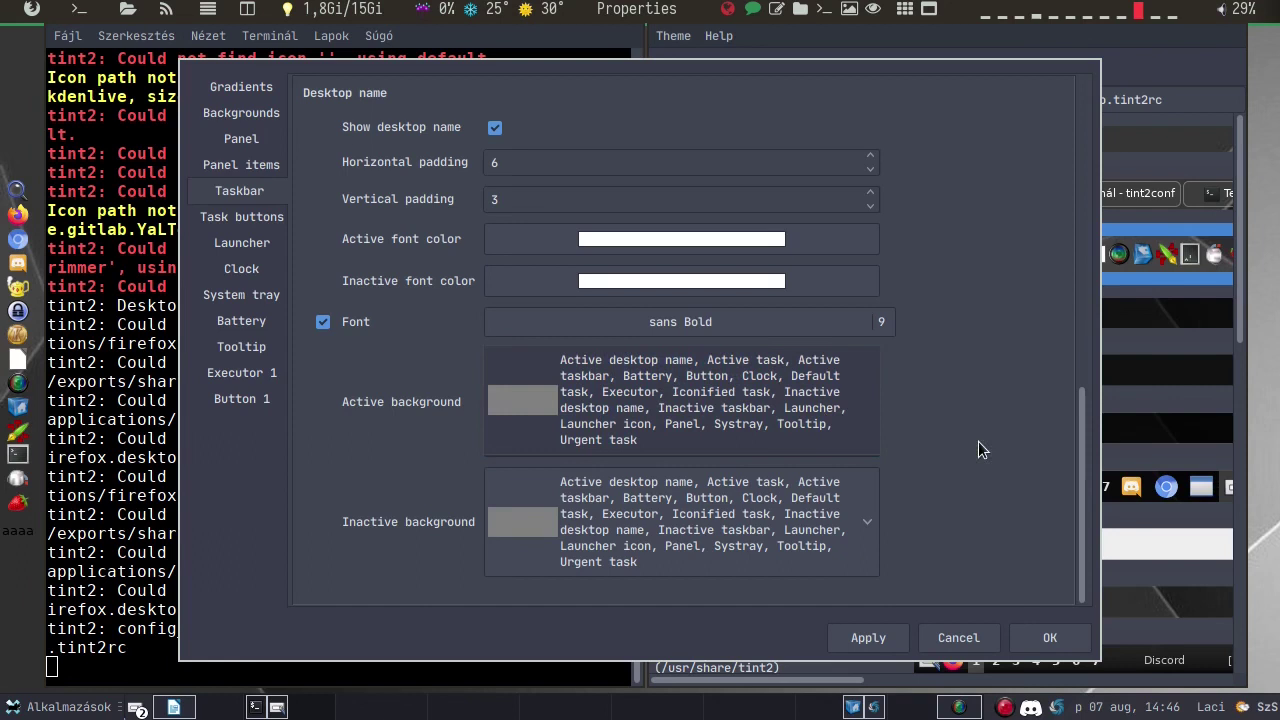
# - Examine the Task buttons settings, and the Launcher's application lists and icon appearance options
pyautogui.click(230, 220)
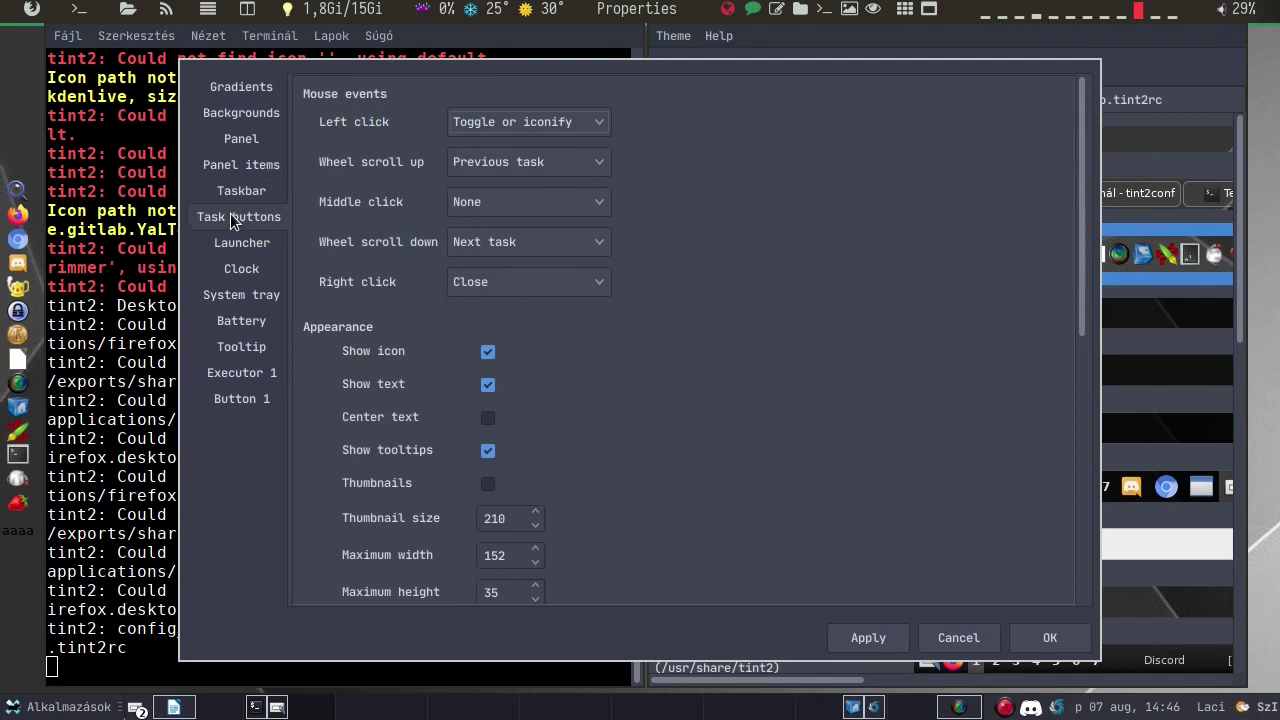
pyautogui.click(248, 245)
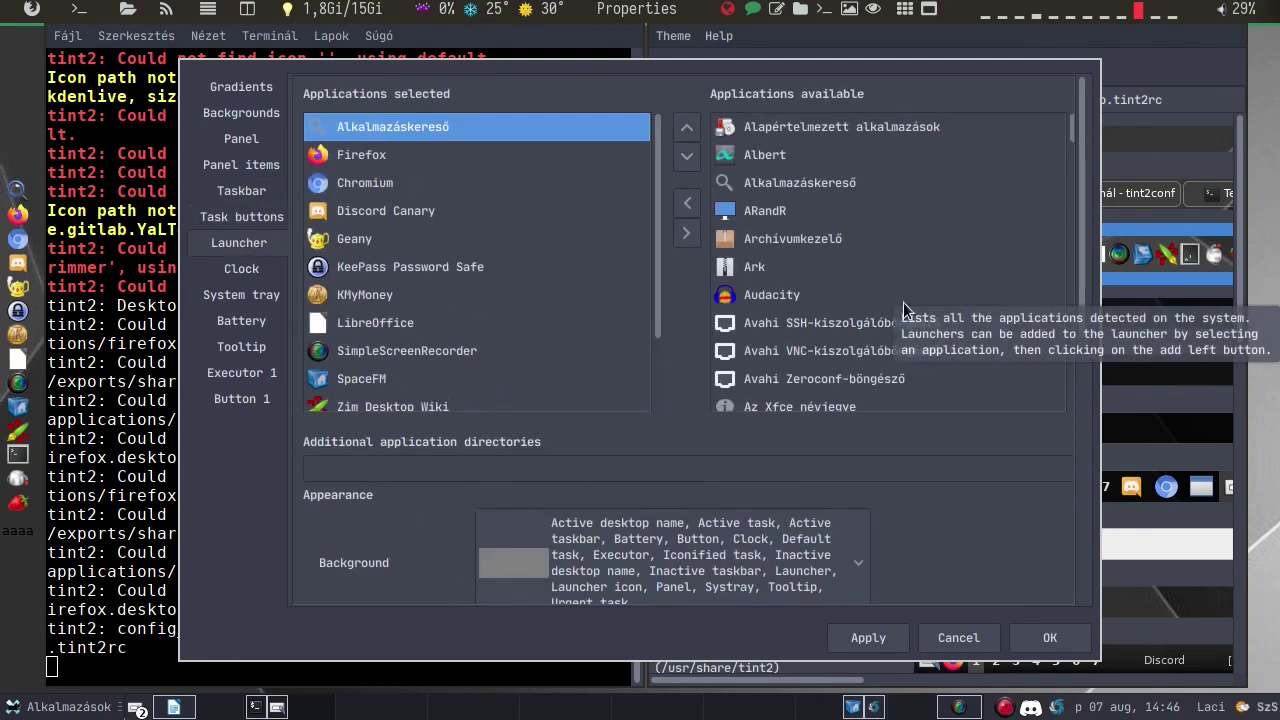
pyautogui.scroll(-8, 814, 182)
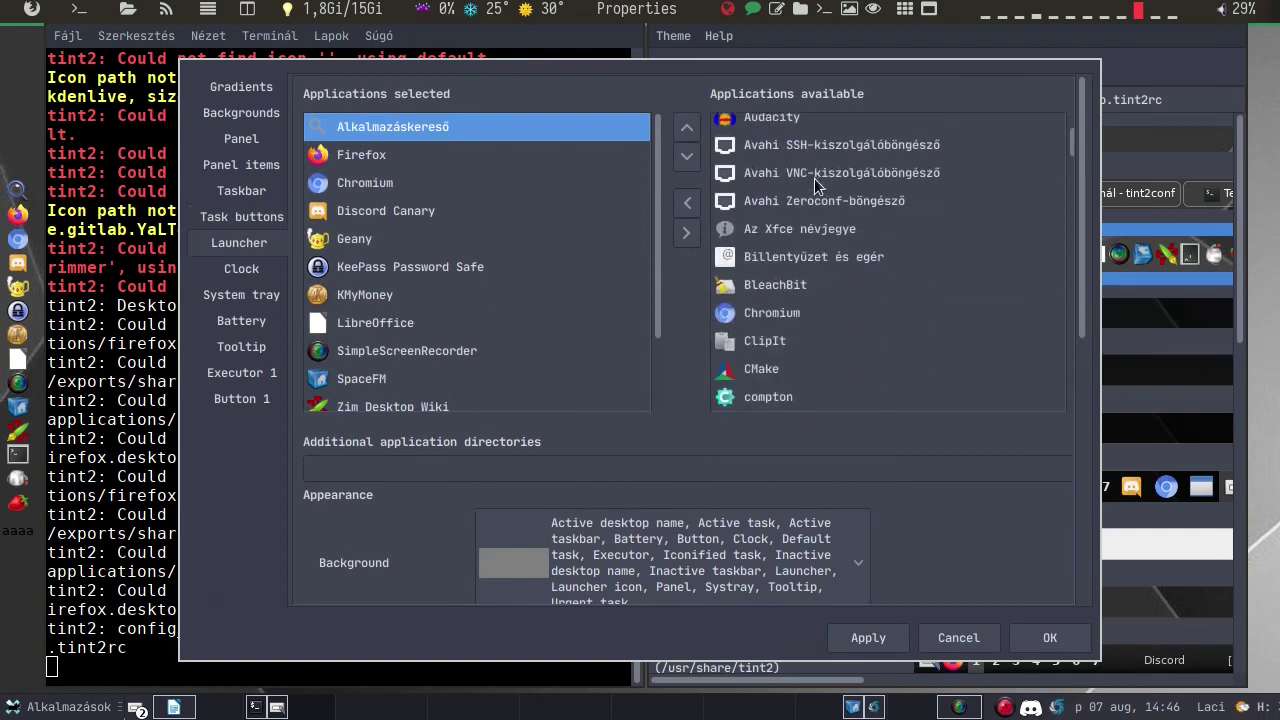
pyautogui.scroll(-4, 818, 188)
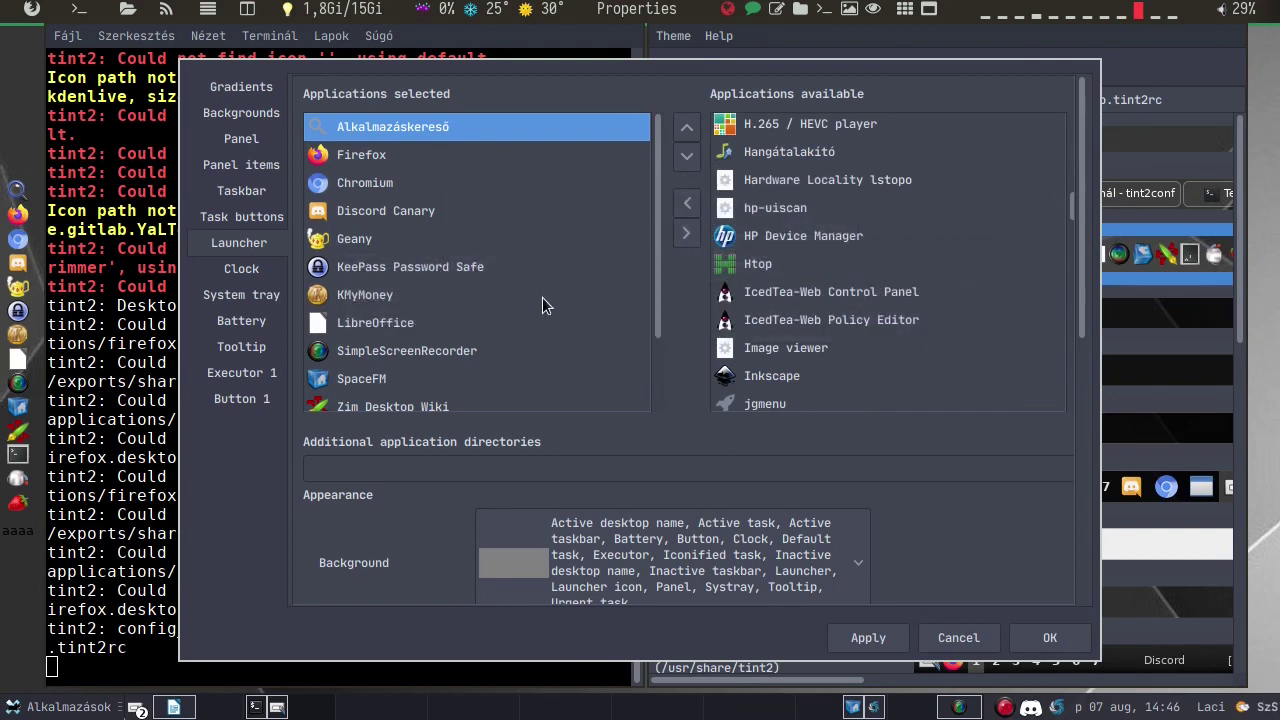
pyautogui.scroll(-10, 925, 456)
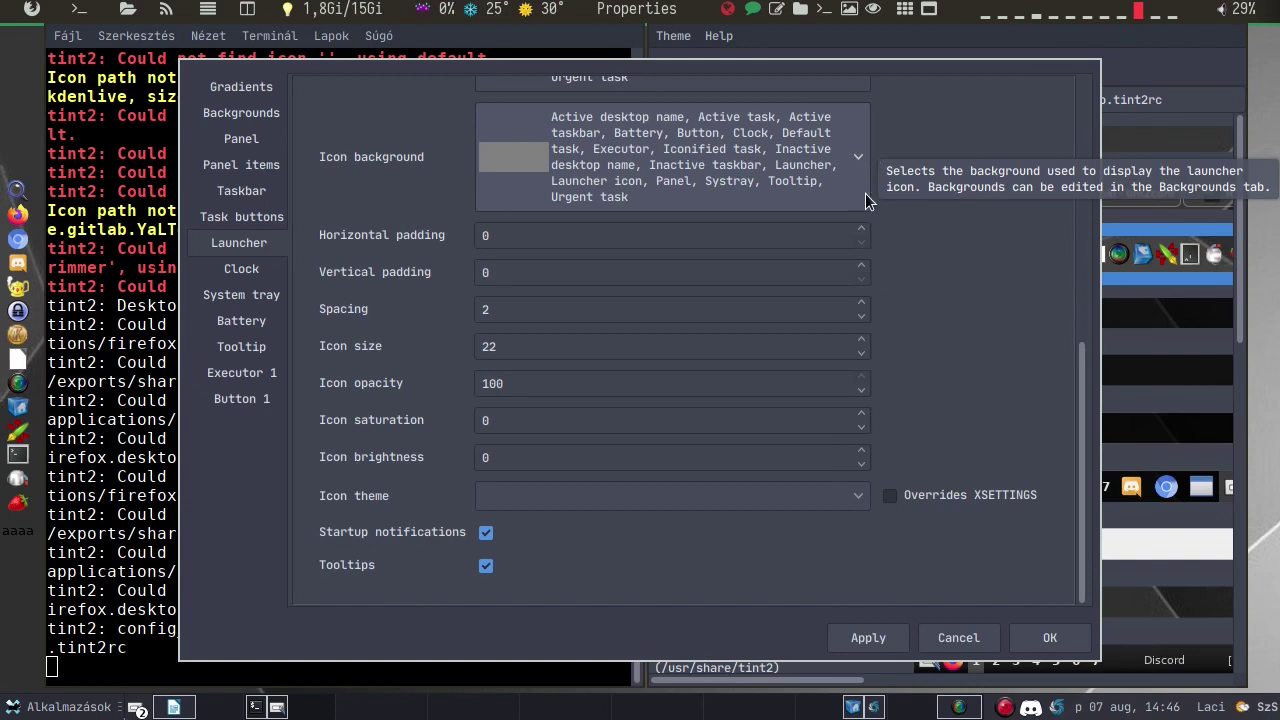
# - Look through the Clock, System tray and Battery settings, including the clock formats, icon options and battery event commands
pyautogui.click(258, 270)
pyautogui.scroll(-4, 718, 246)
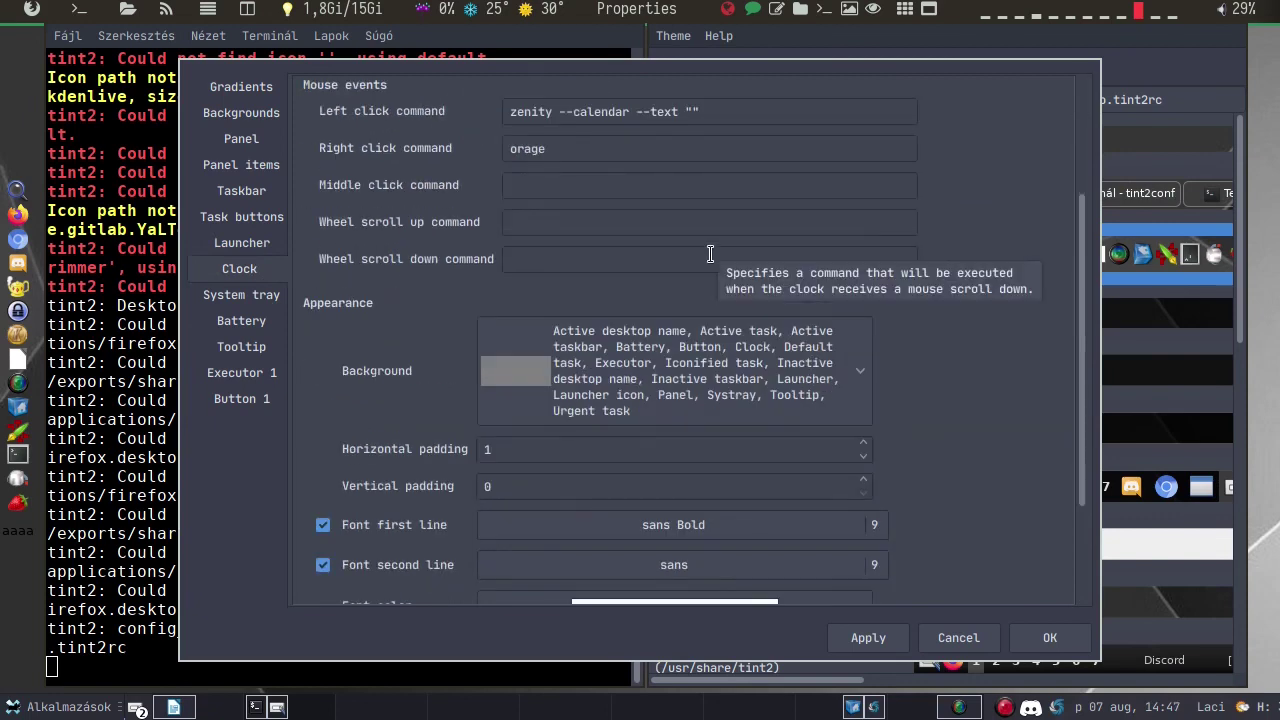
pyautogui.scroll(4, 710, 253)
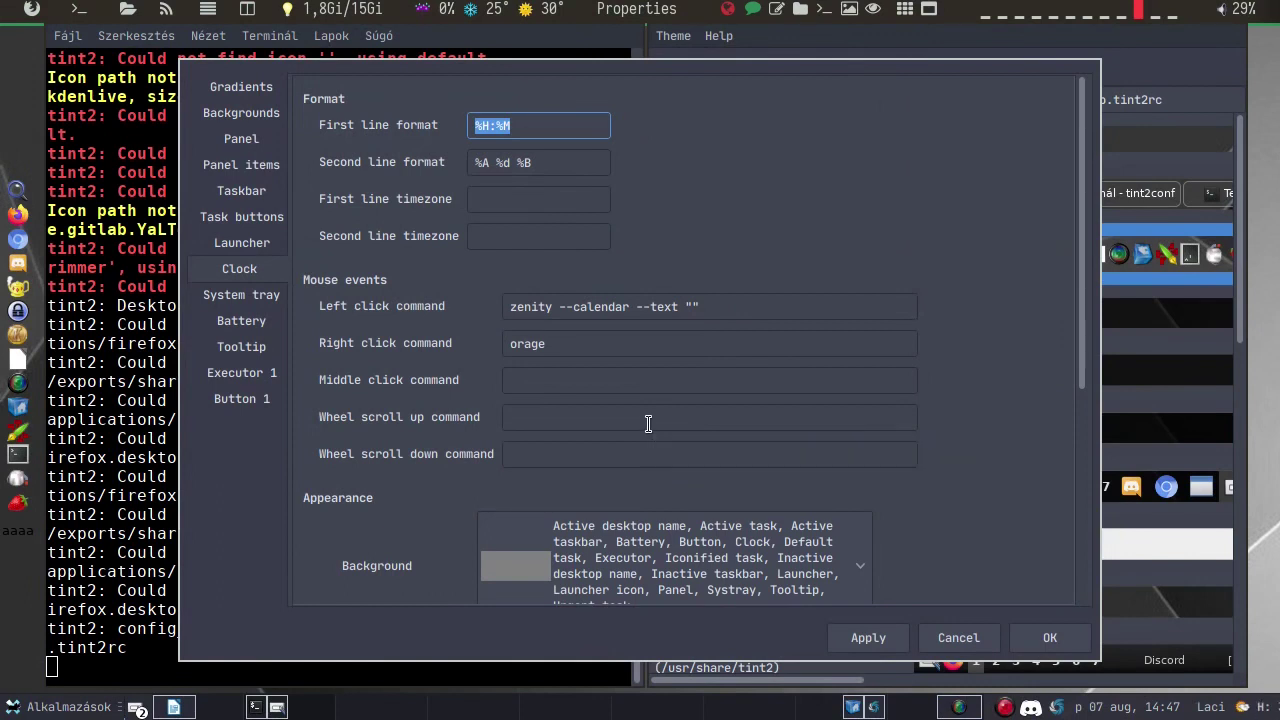
pyautogui.click(263, 296)
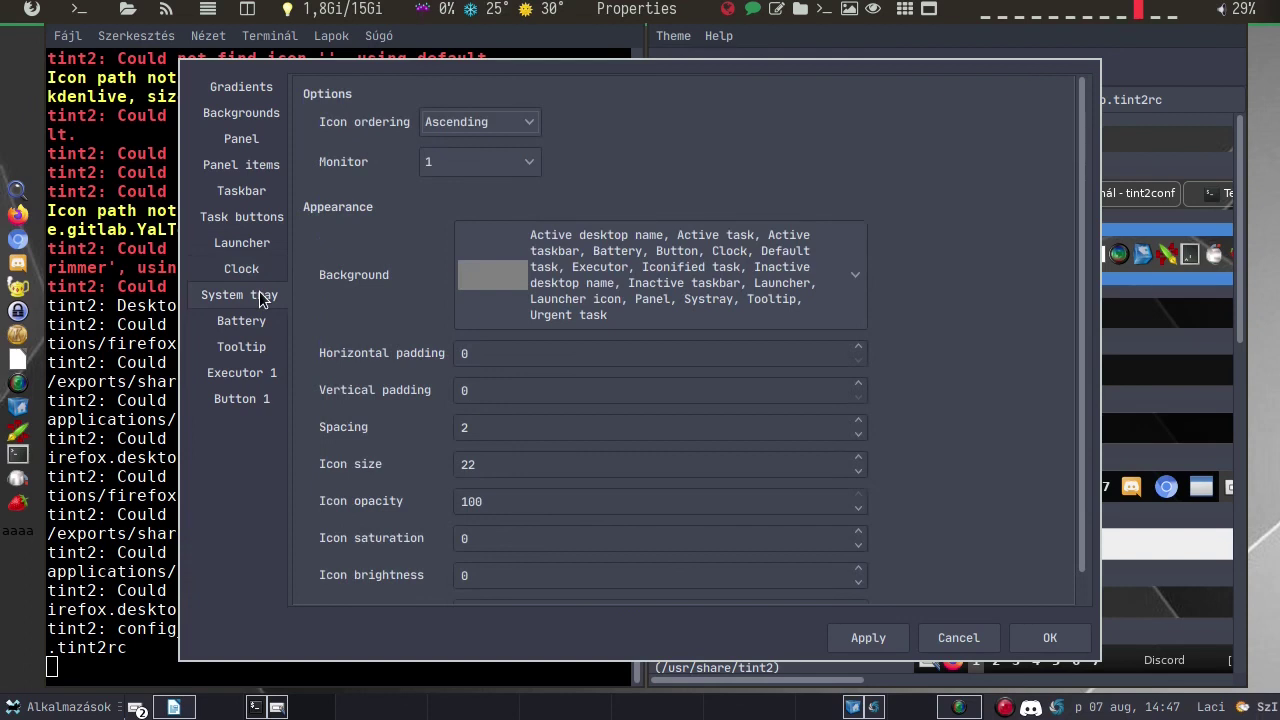
pyautogui.click(717, 353)
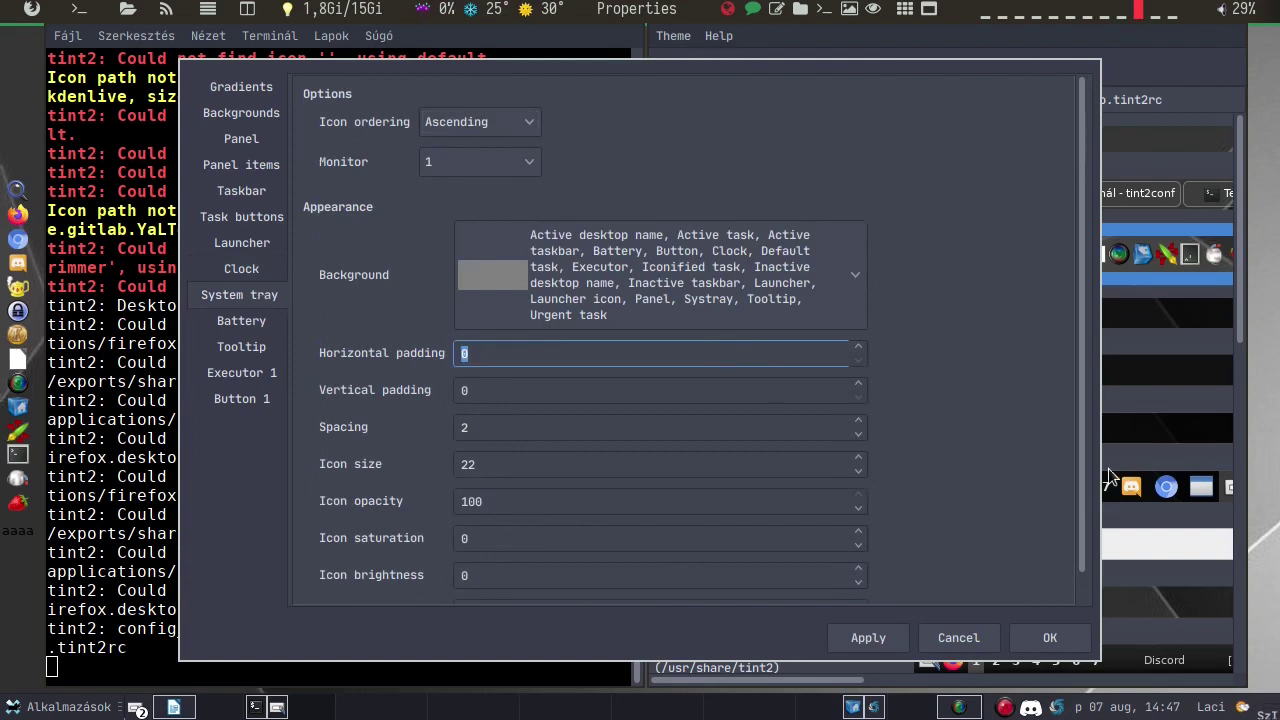
pyautogui.click(237, 323)
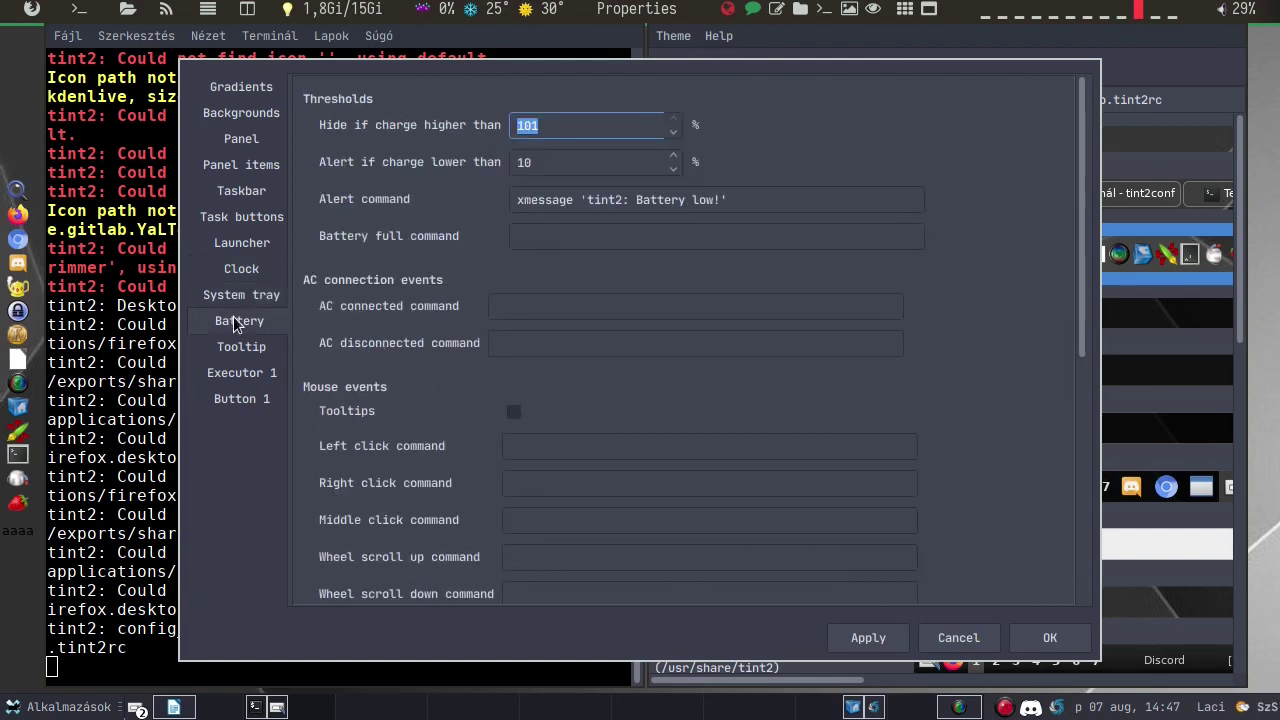
pyautogui.scroll(-3, 845, 408)
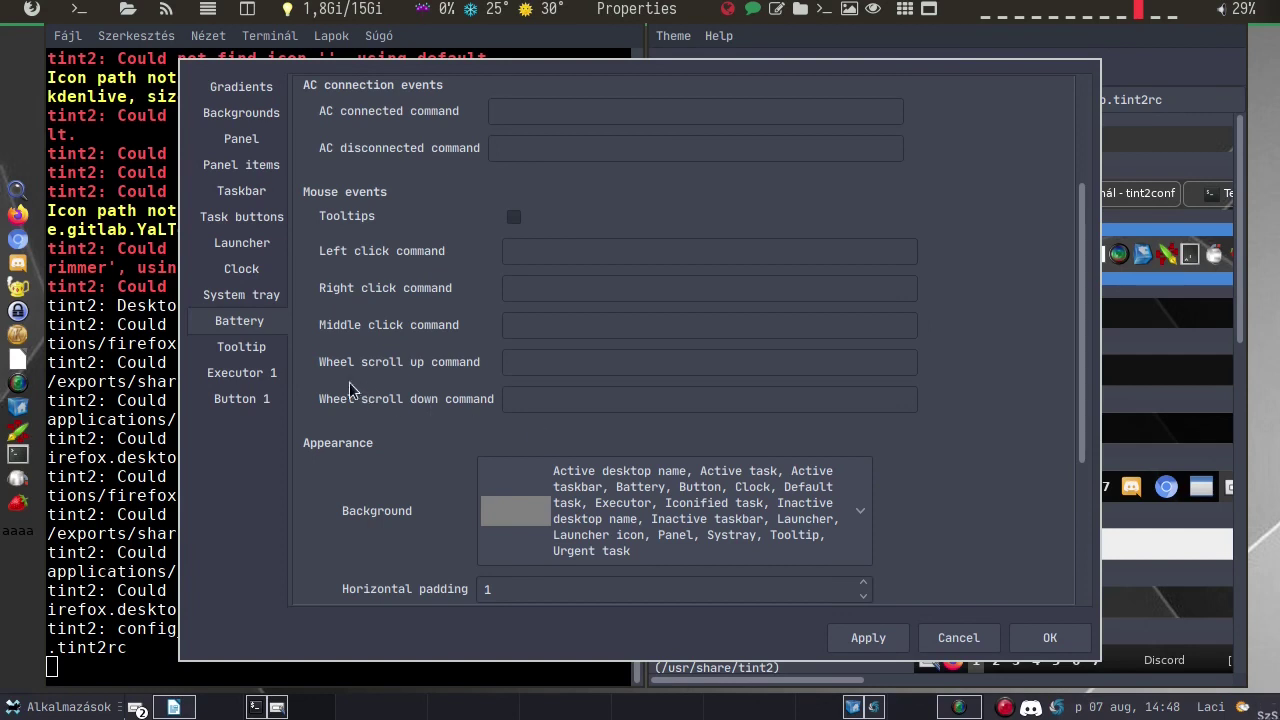
# - Turn off the custom font in the Tooltip appearance settings
pyautogui.click(260, 347)
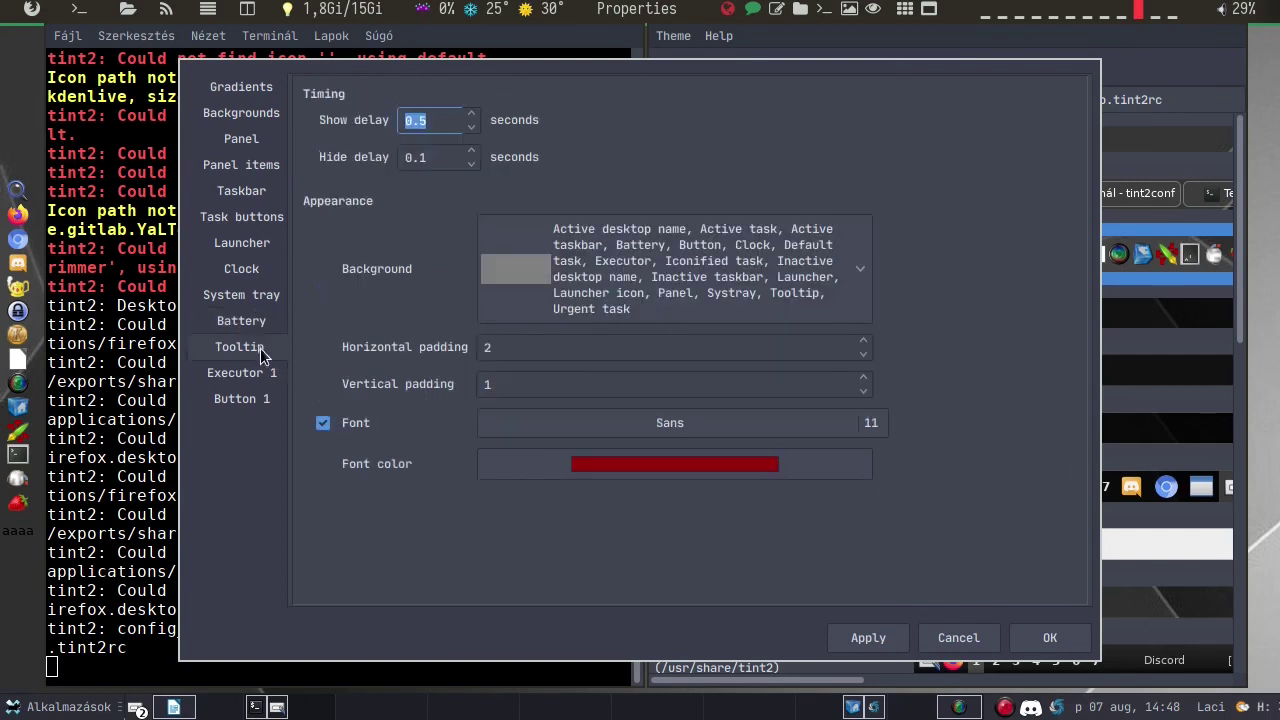
pyautogui.click(323, 423)
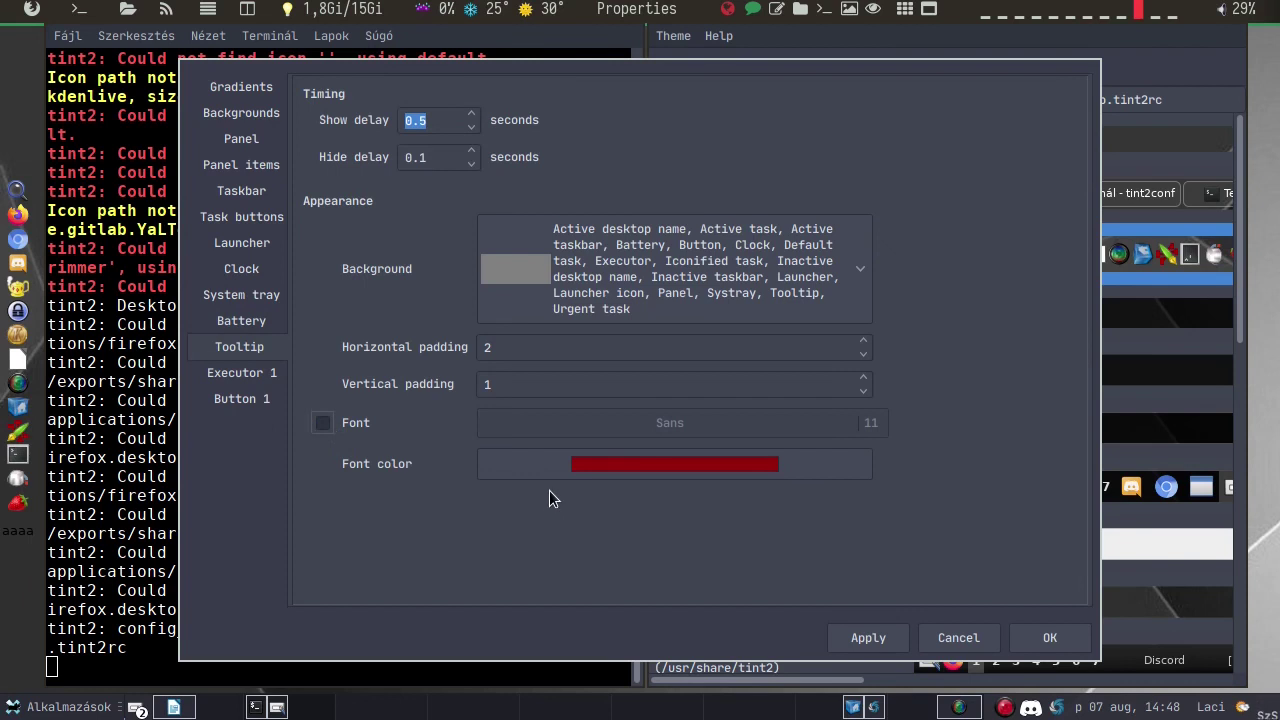
# - Review the Executor 1 and Button 1 commands and appearance settings, and apply the panel configuration
pyautogui.click(240, 376)
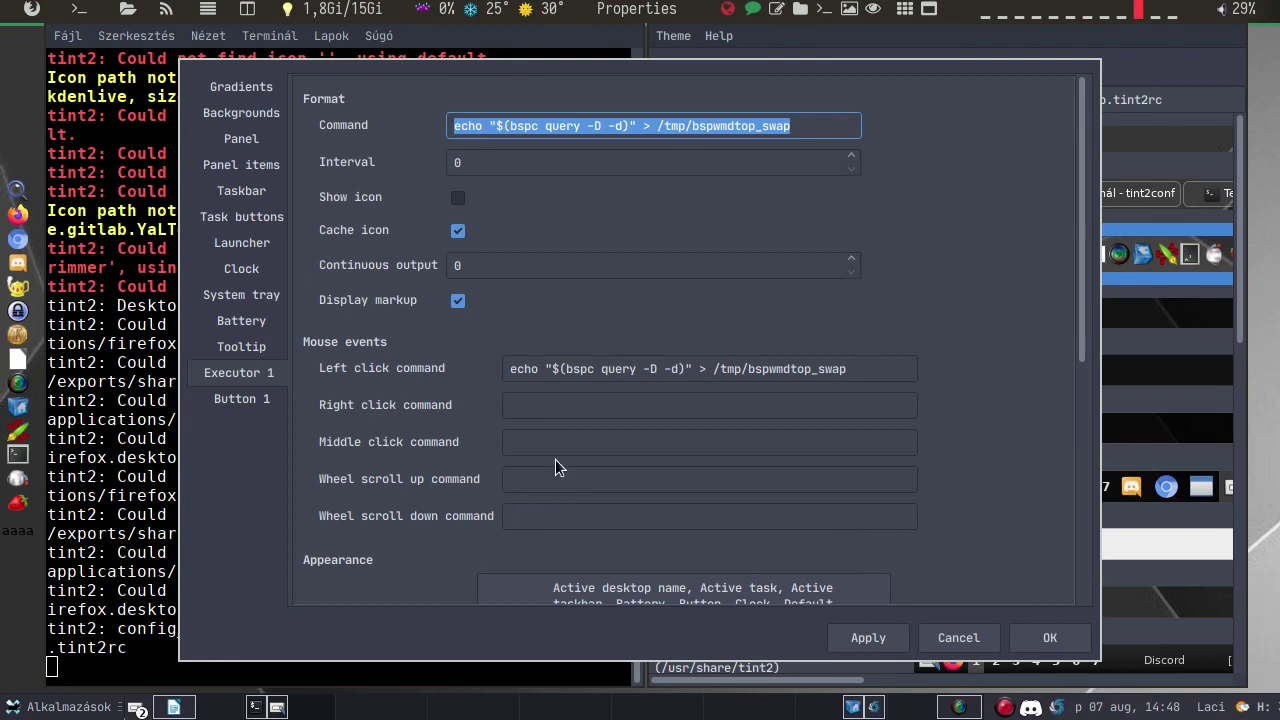
pyautogui.scroll(-2, 555, 459)
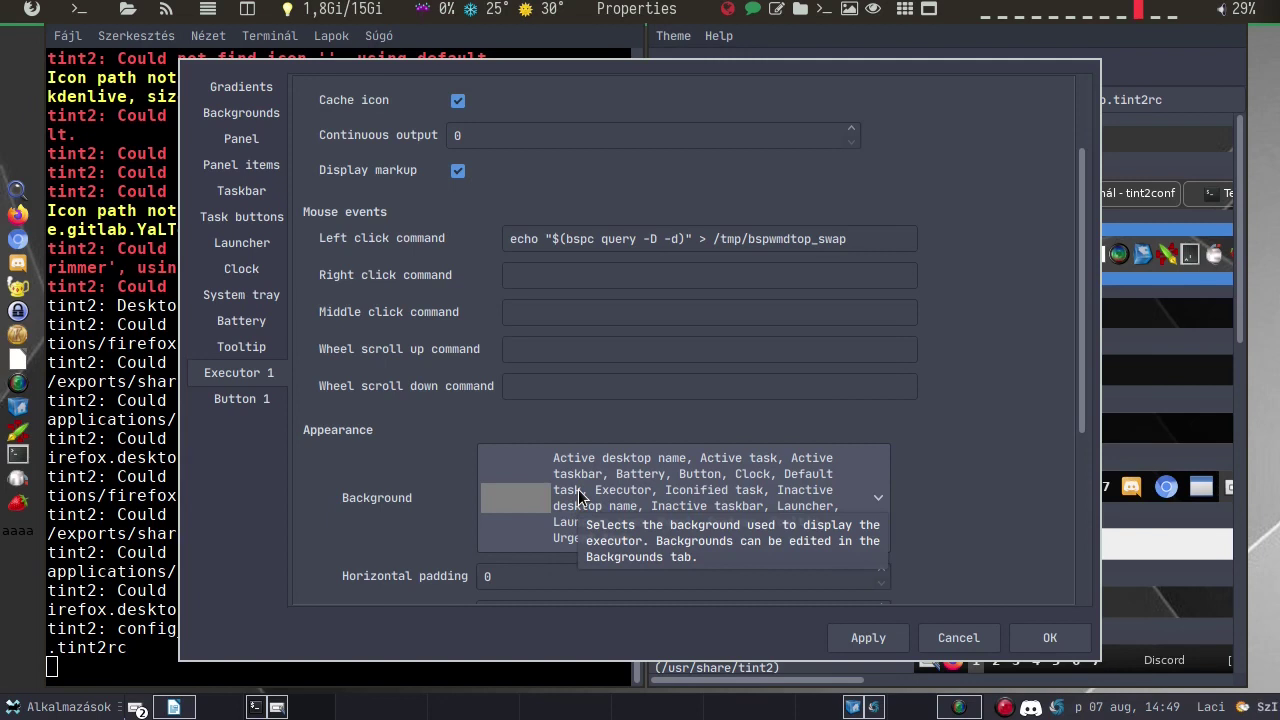
pyautogui.click(238, 400)
pyautogui.scroll(-1, 786, 440)
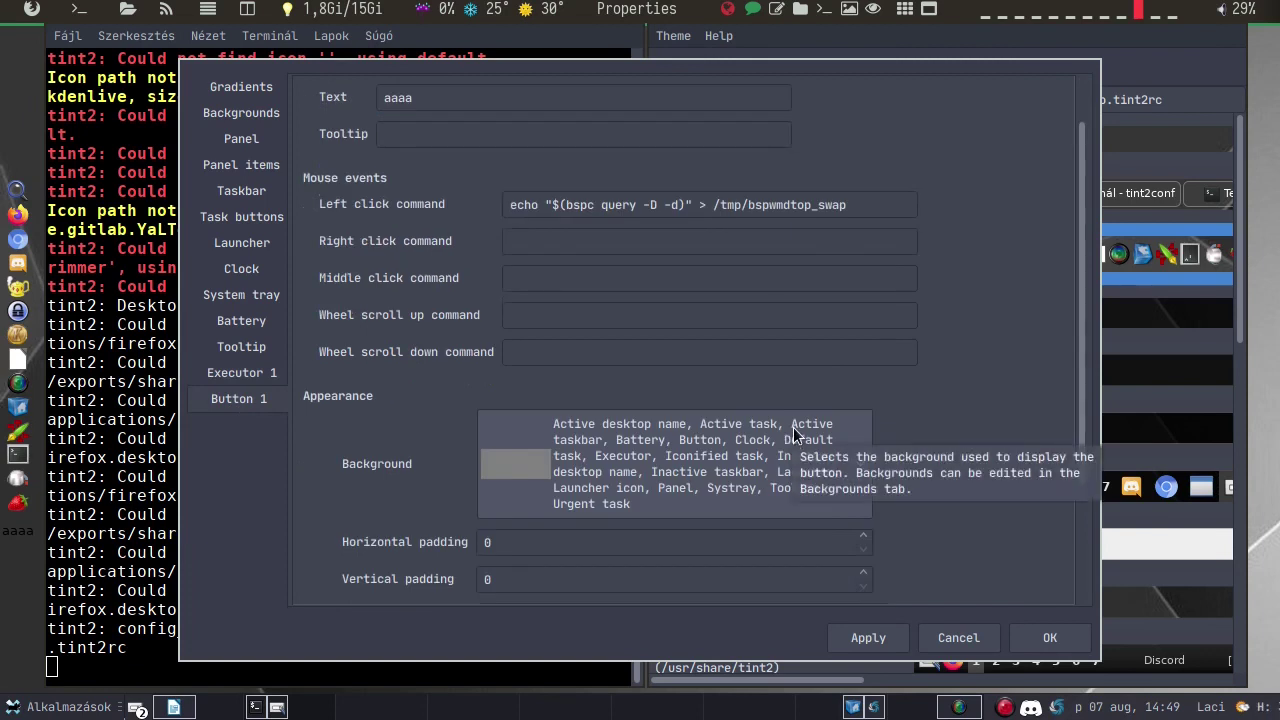
pyautogui.click(880, 643)
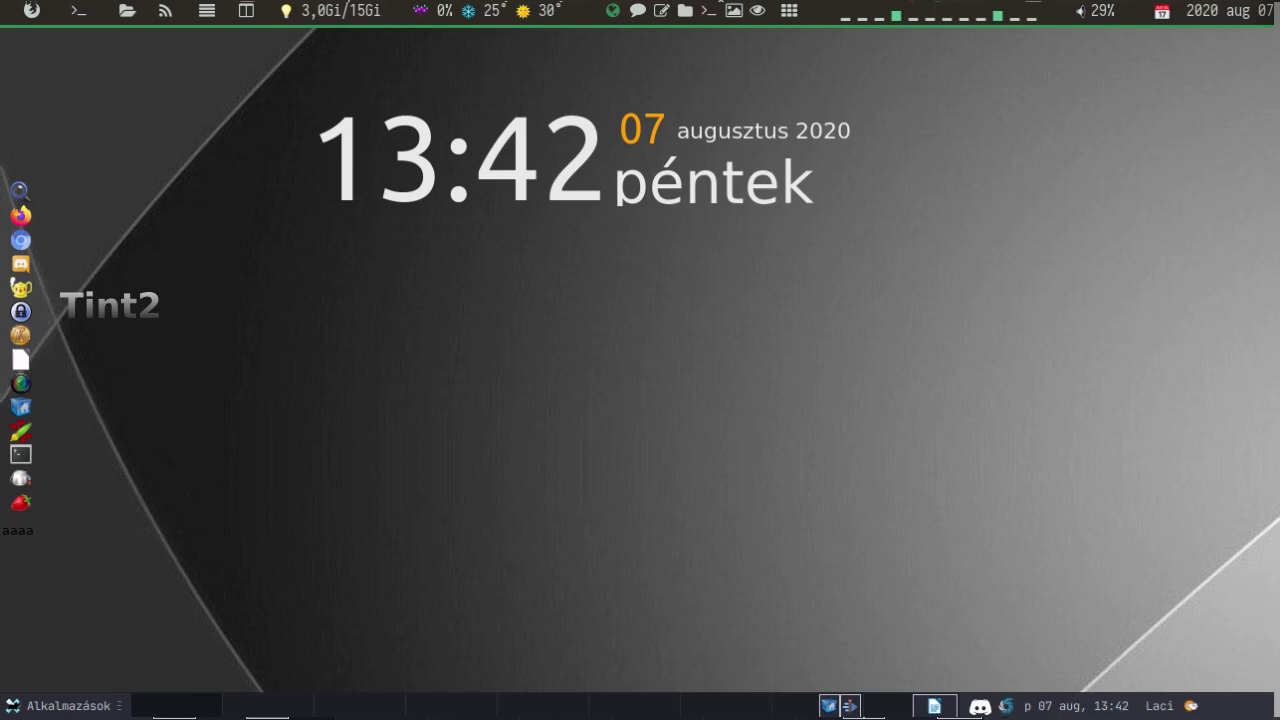
# - Switch to the browser, look through the tint2 project page on GitLab and open its Beállítás documentation
pyautogui.hotkey('alt', 'Tab')
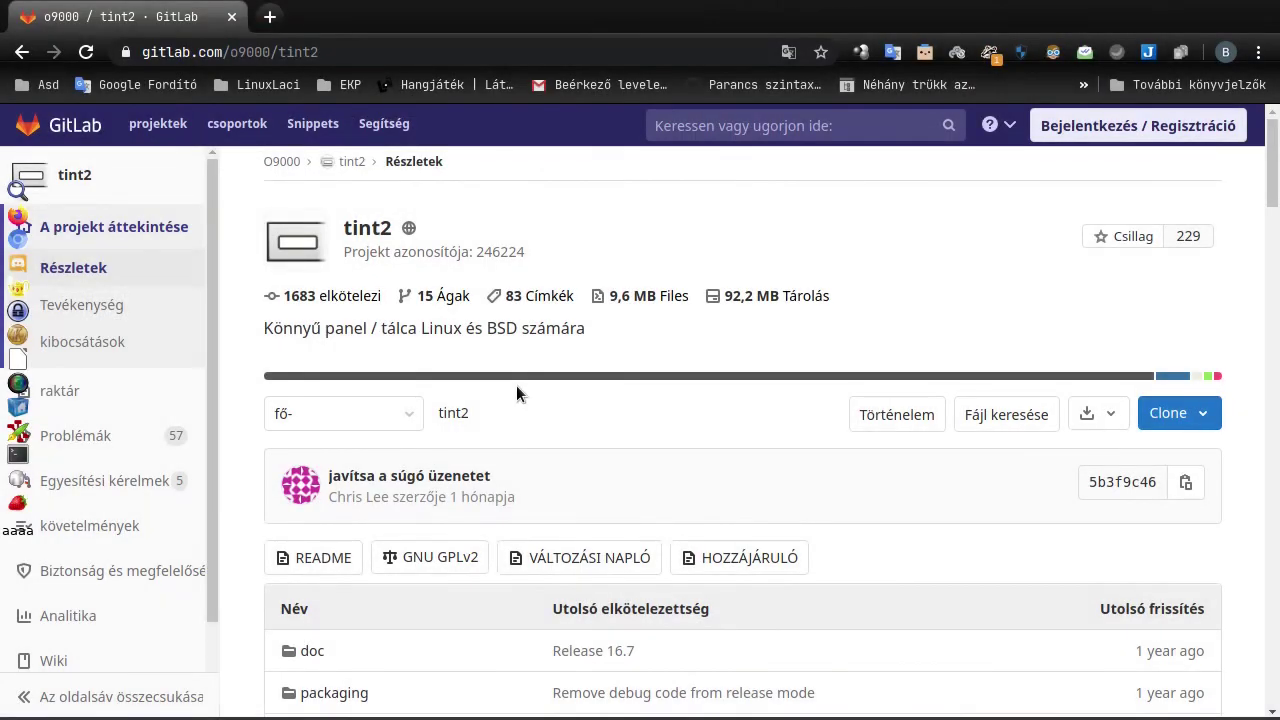
pyautogui.moveTo(518, 378)
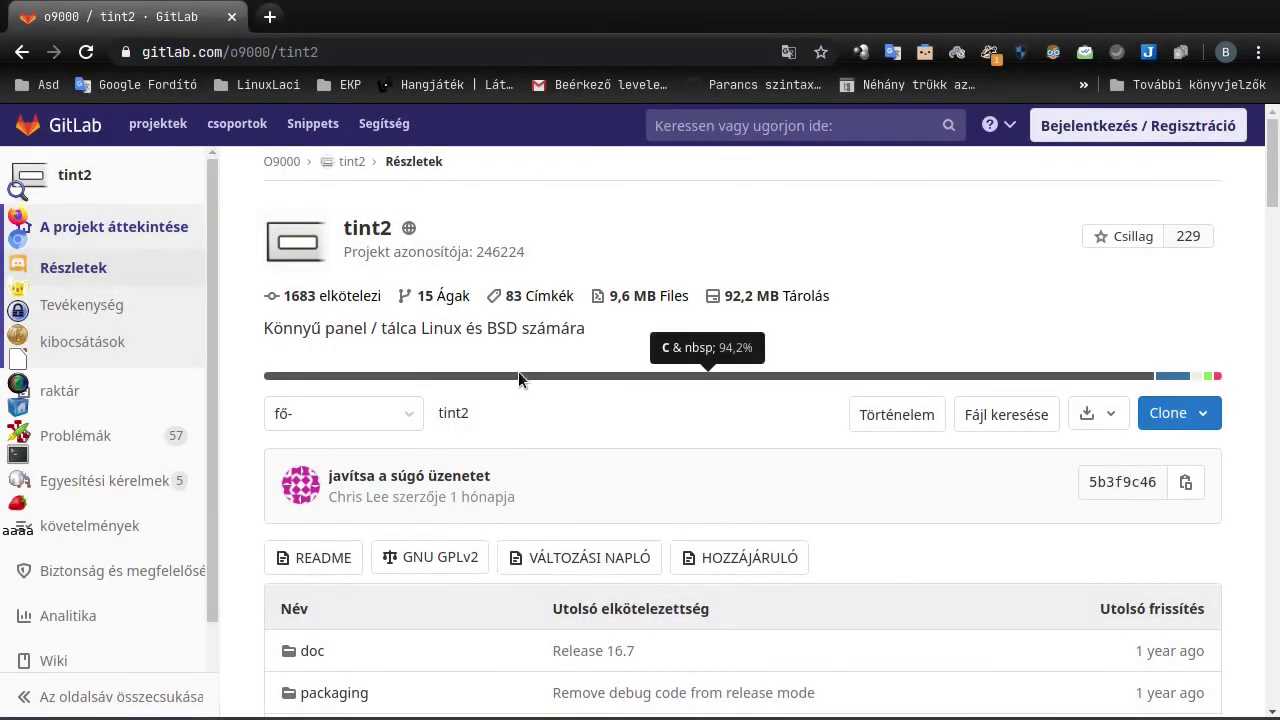
pyautogui.scroll(-10, 518, 378)
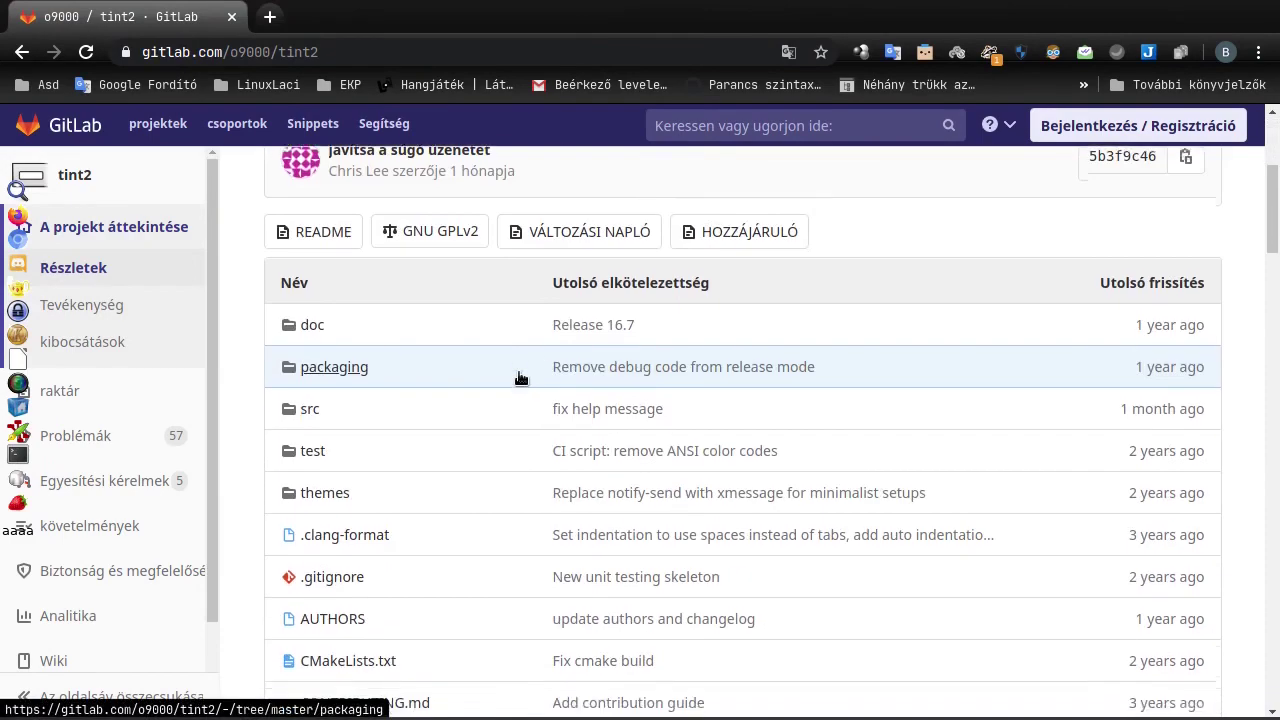
pyautogui.scroll(-20, 520, 378)
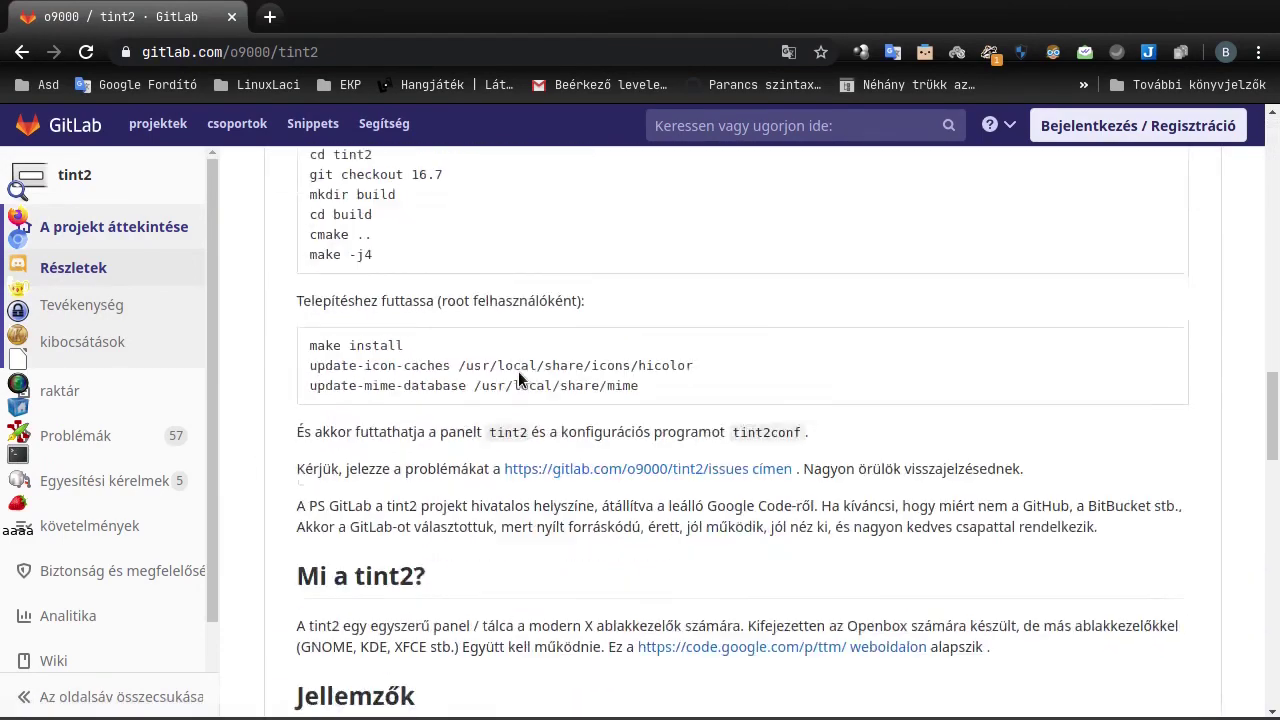
pyautogui.scroll(-5, 518, 375)
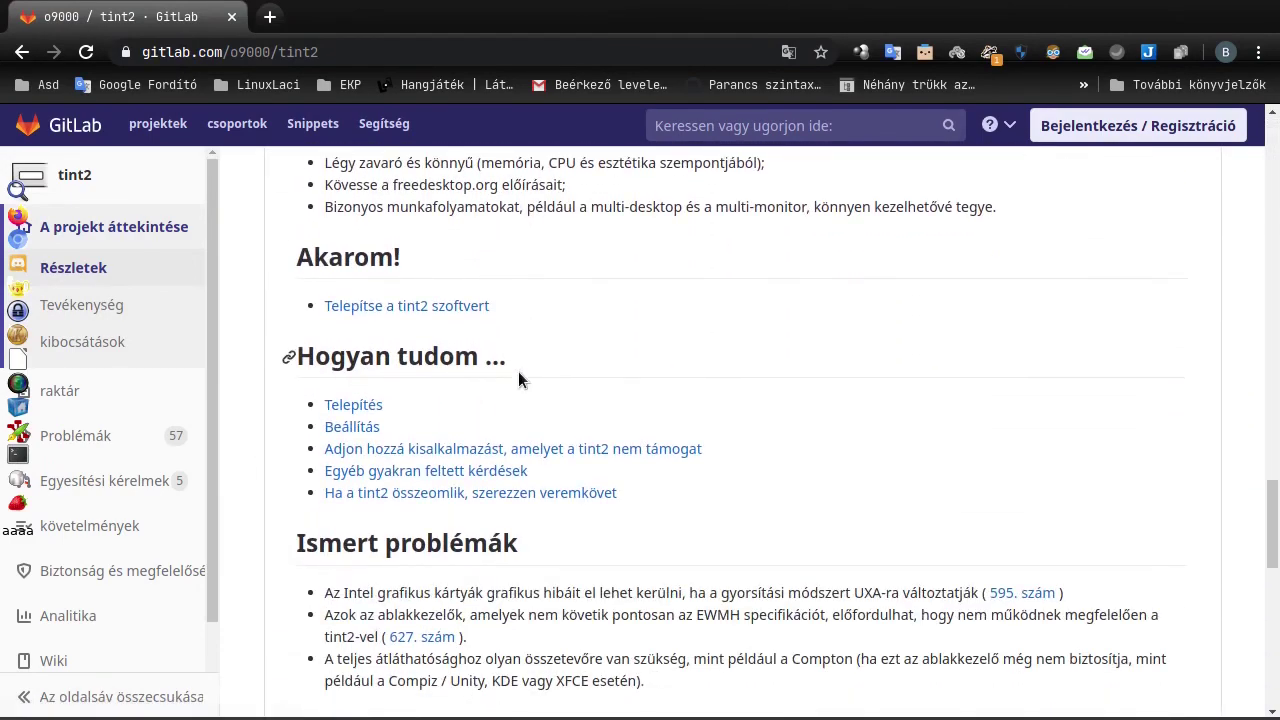
pyautogui.click(372, 428)
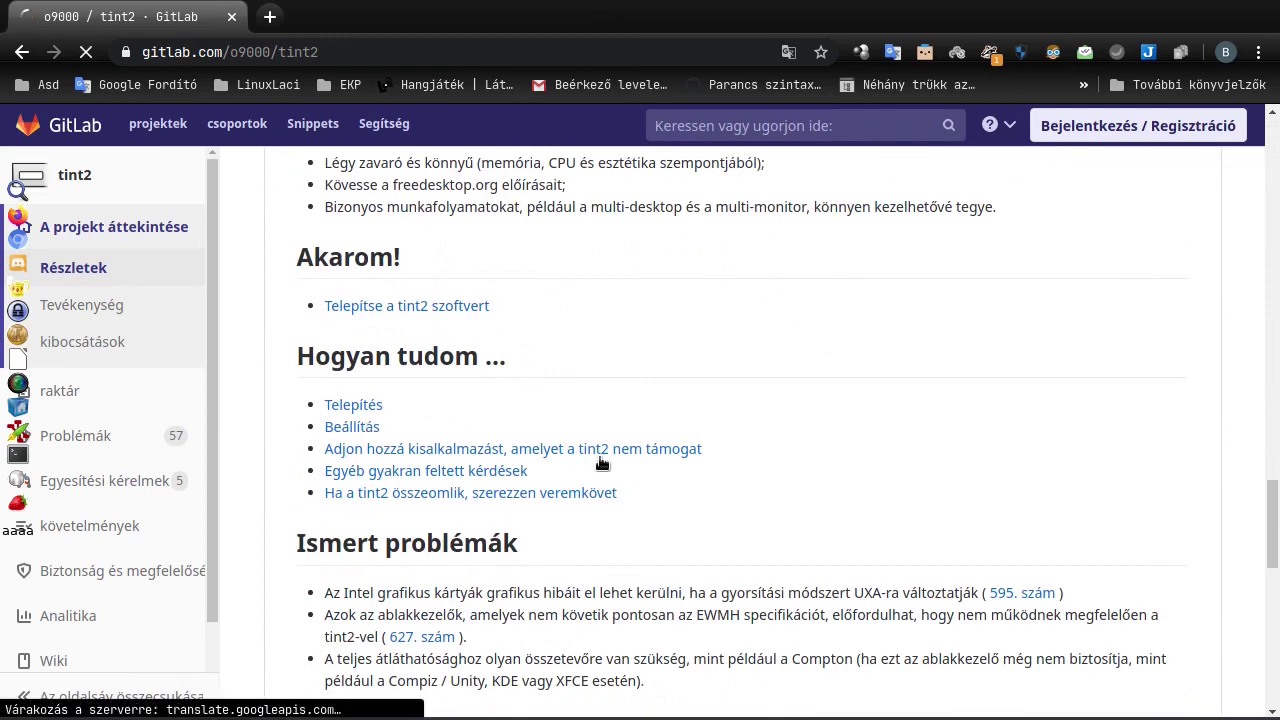
# - Read through the tint2 documentation's introduction, background and border options, and gradient sections
pyautogui.scroll(-8, 585, 388)
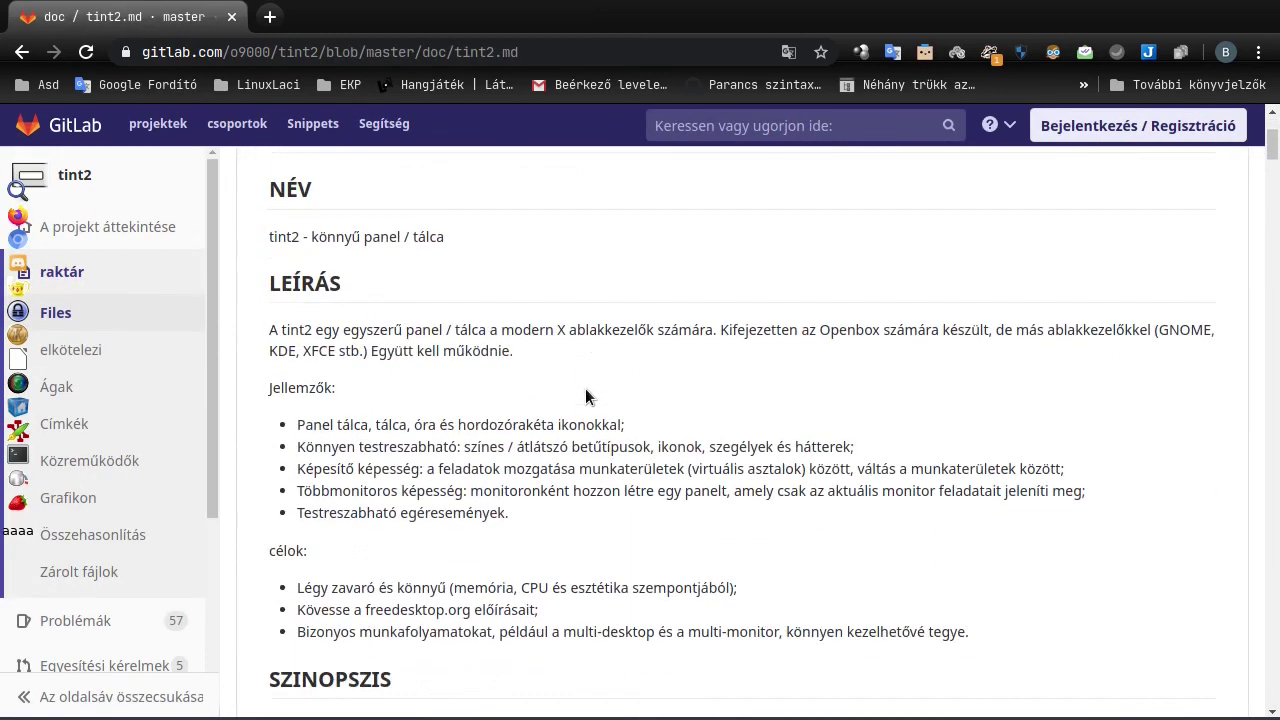
pyautogui.scroll(-10, 585, 388)
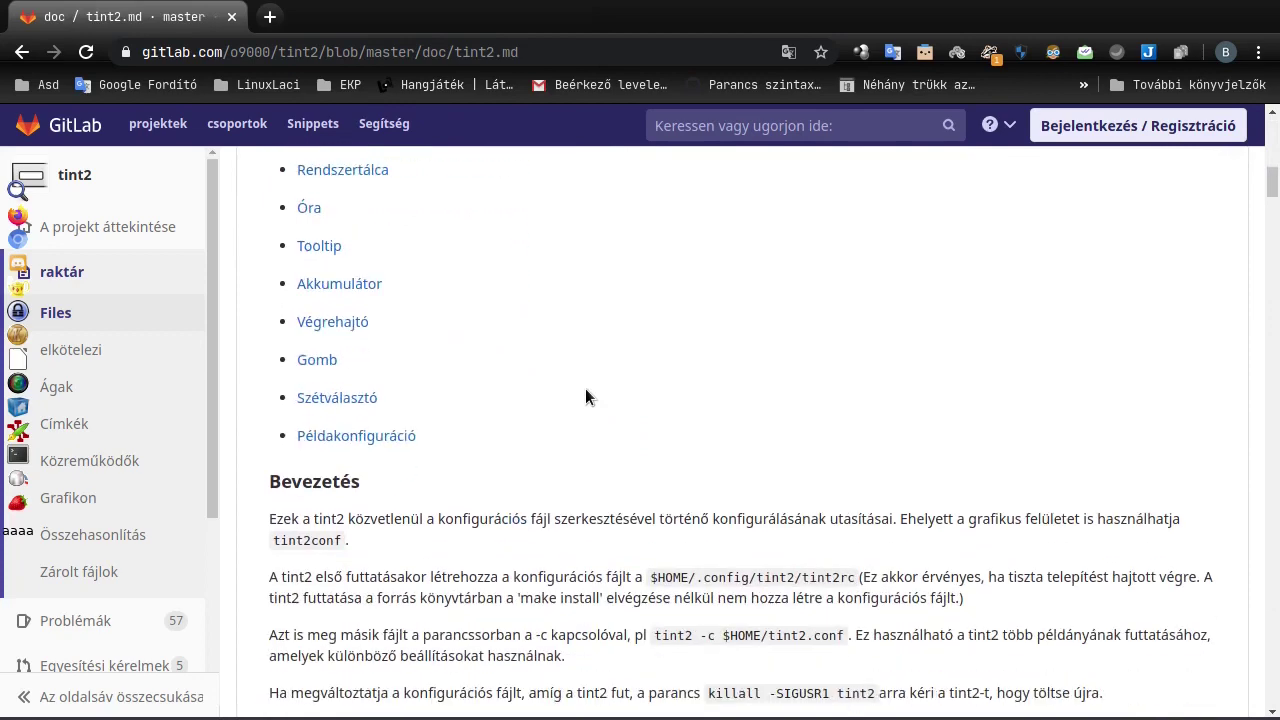
pyautogui.scroll(-4, 585, 388)
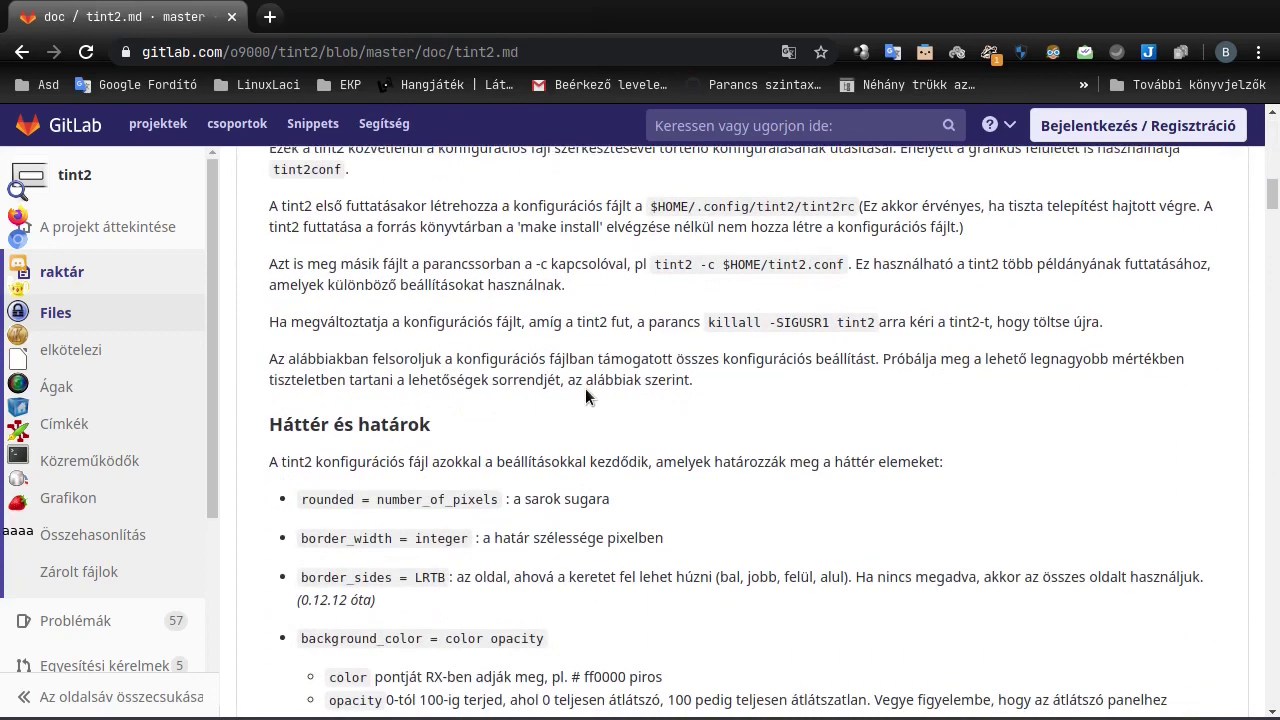
pyautogui.scroll(-2, 586, 396)
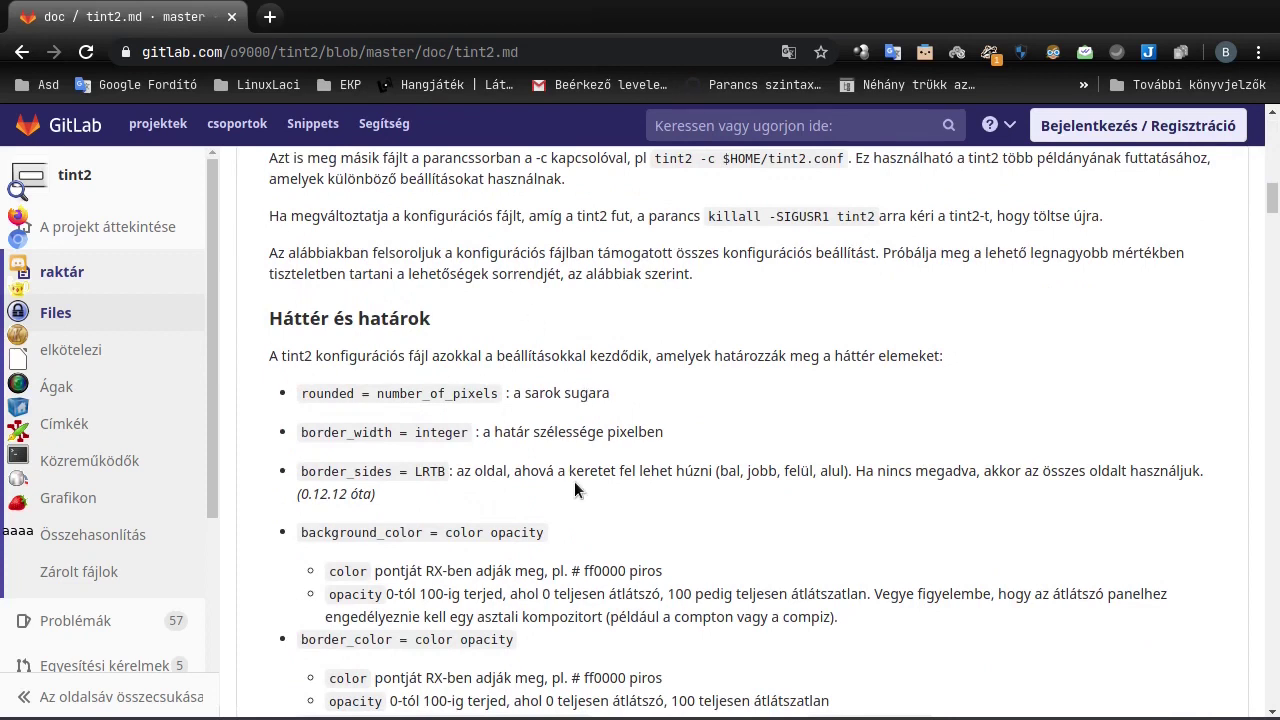
pyautogui.scroll(-6, 585, 387)
pyautogui.scroll(-2, 575, 475)
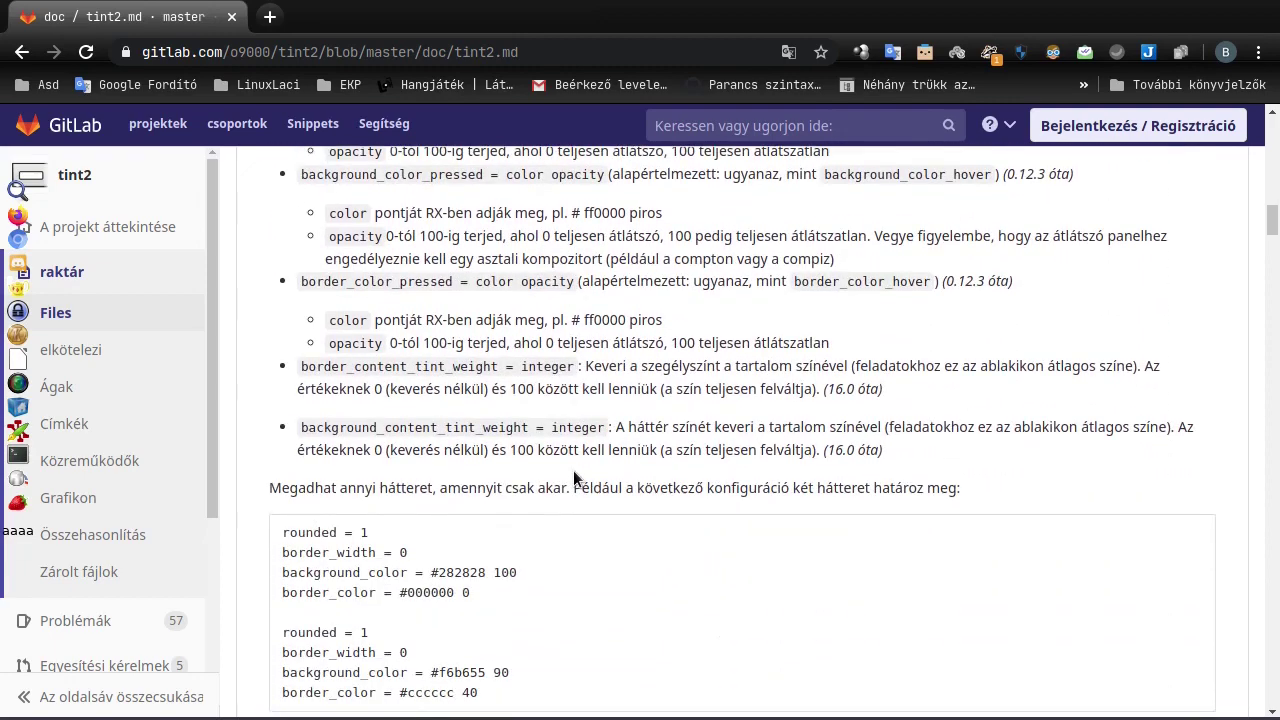
pyautogui.scroll(-10, 573, 470)
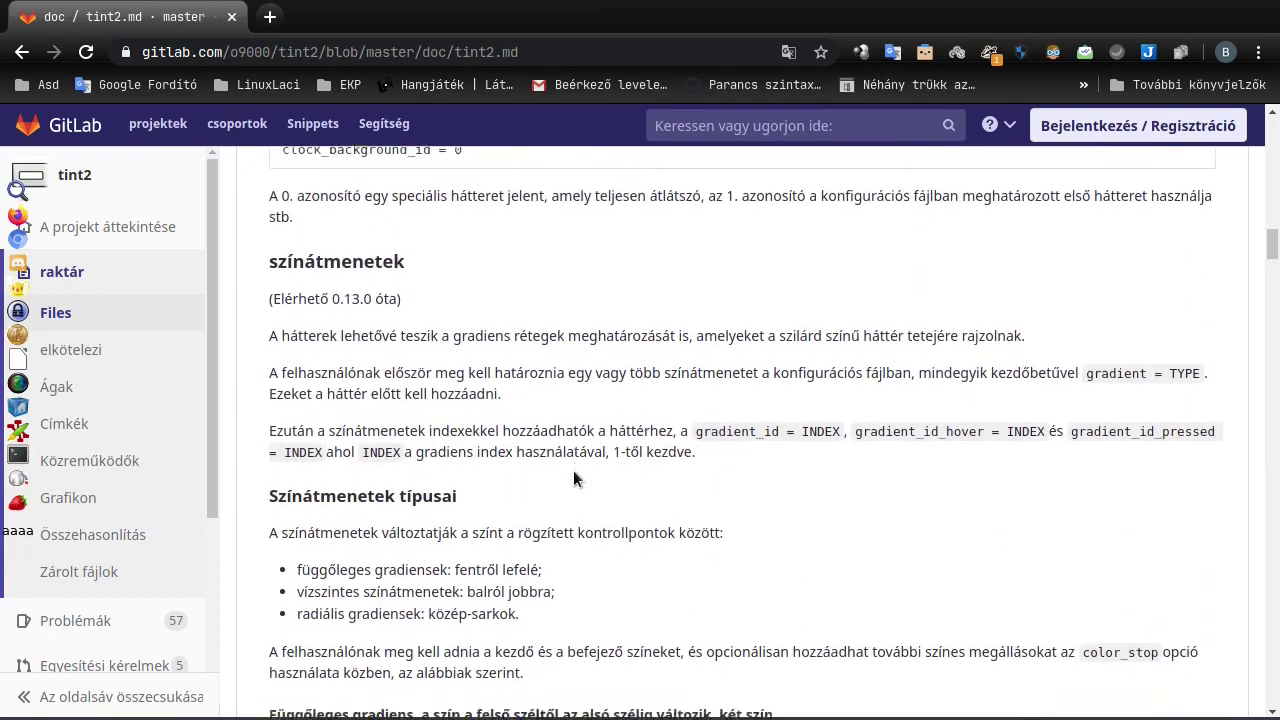
pyautogui.scroll(-15, 573, 479)
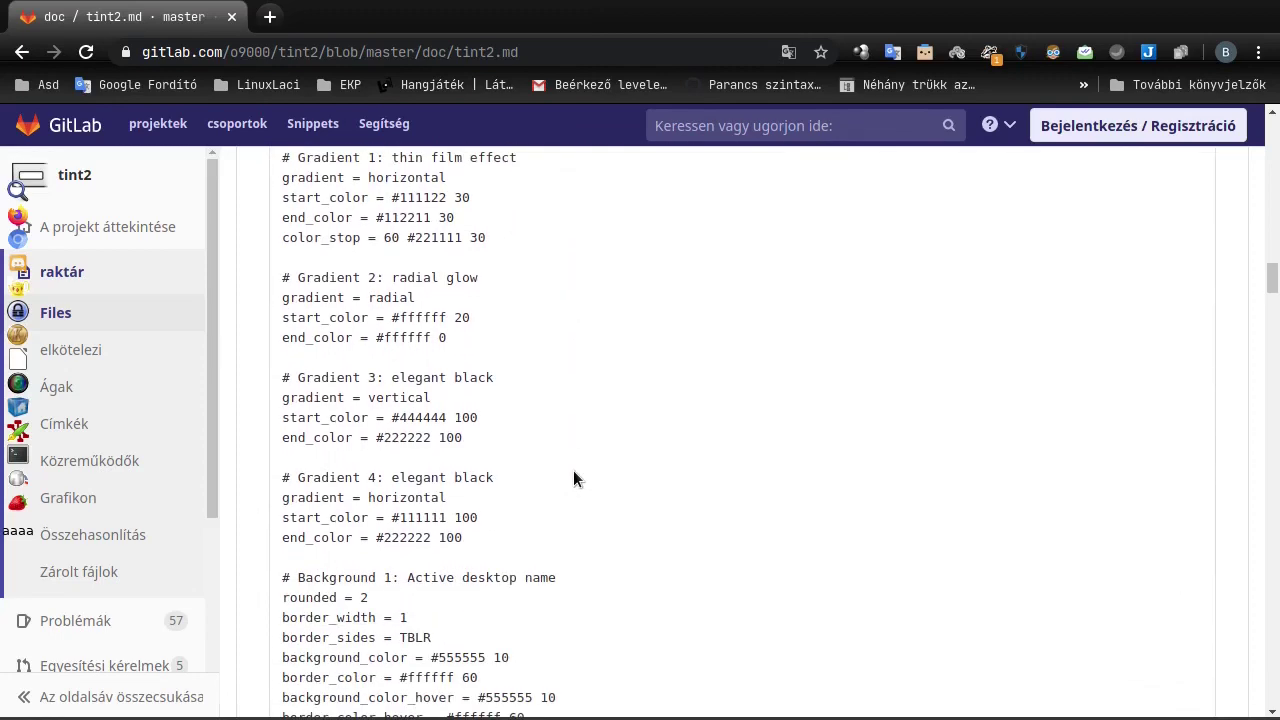
# - Examine the documentation's panel, launcher and taskbar options with their padding and margin diagrams, and close the documentation tab
pyautogui.scroll(-9, 573, 470)
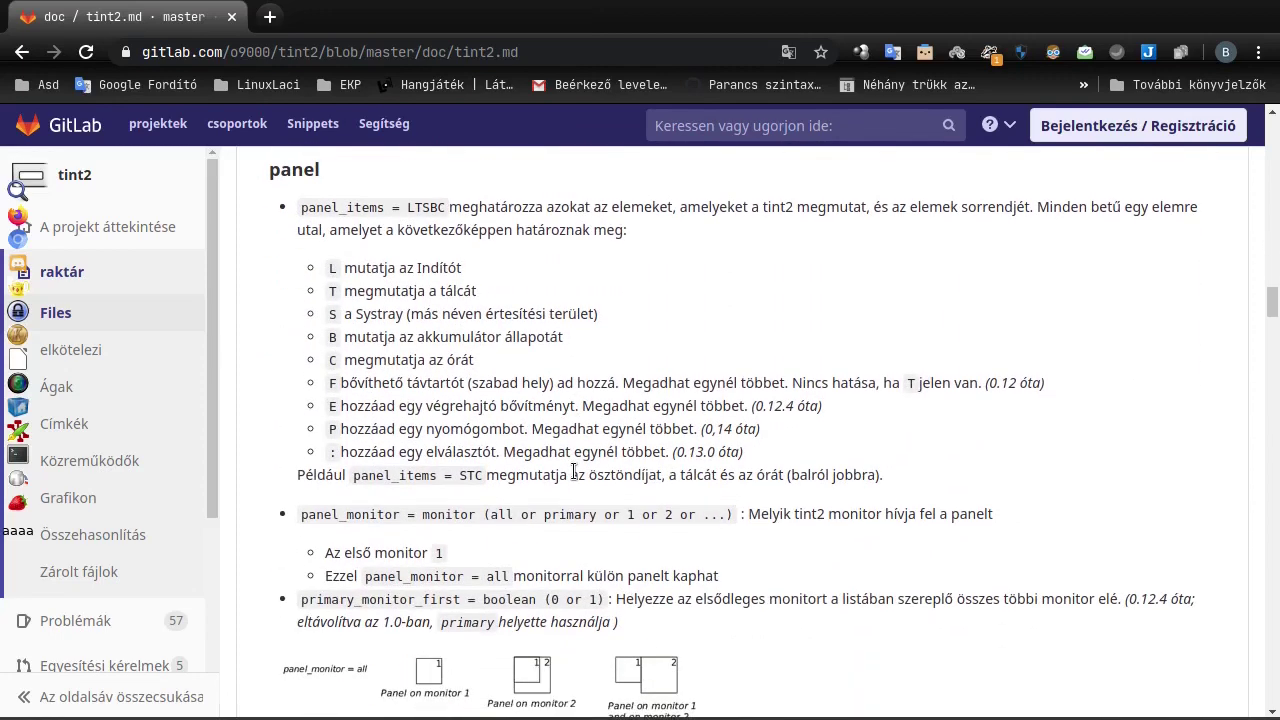
pyautogui.scroll(-2, 573, 472)
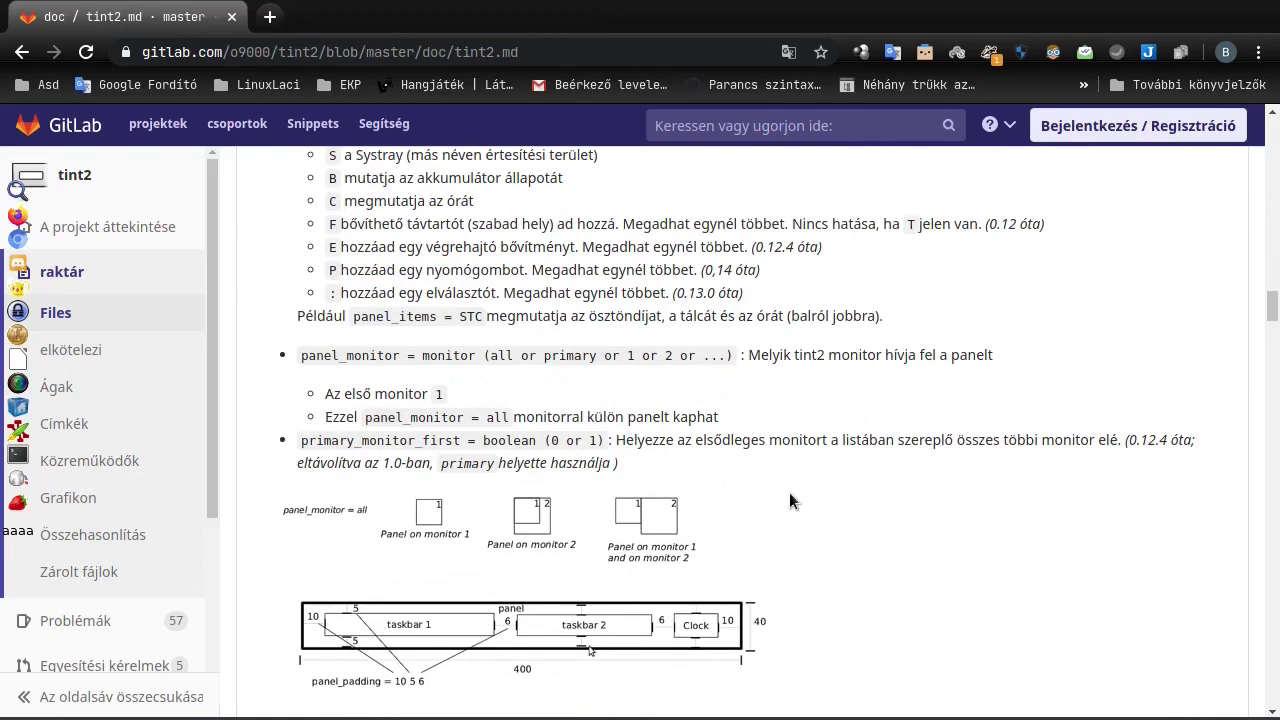
pyautogui.scroll(-3, 789, 495)
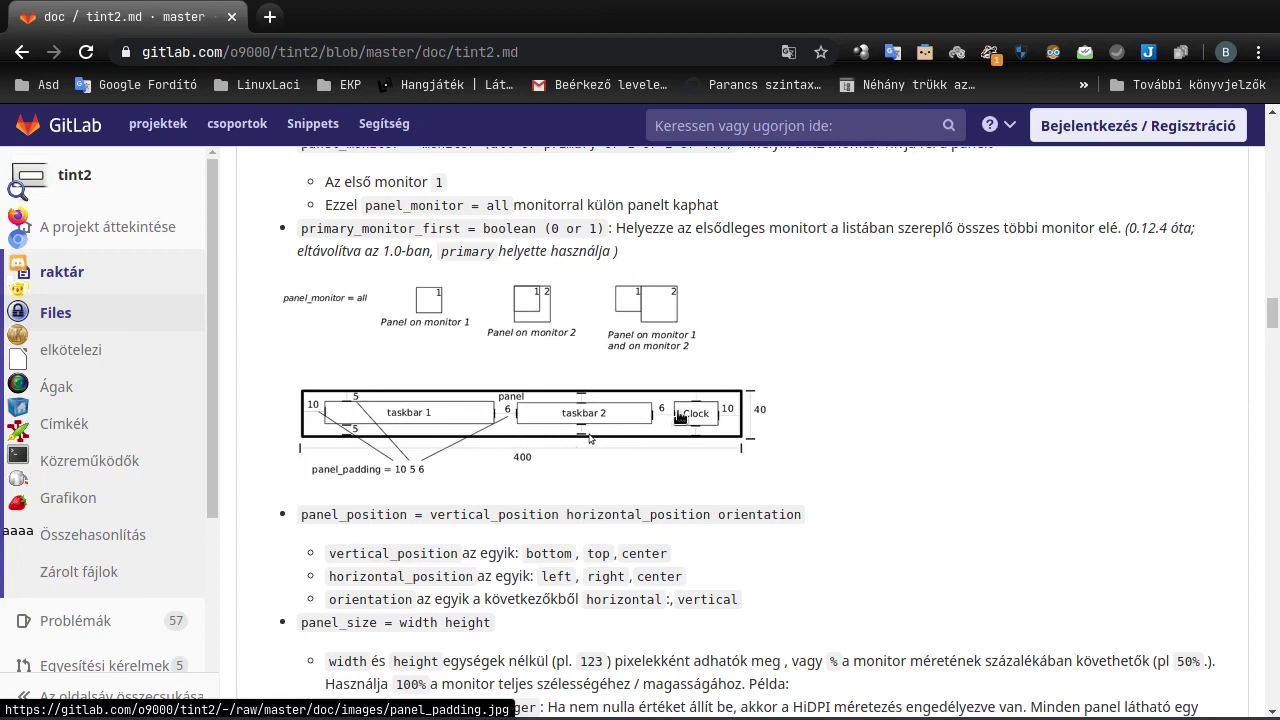
pyautogui.scroll(-6, 680, 416)
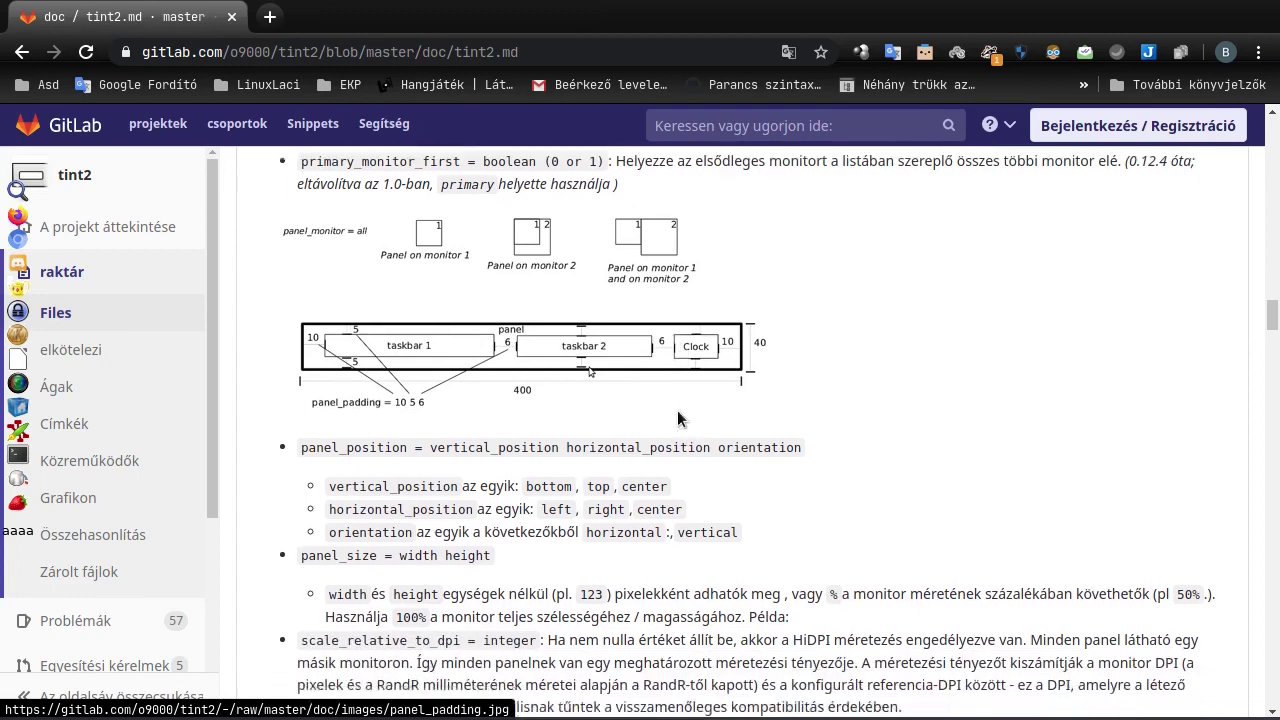
pyautogui.scroll(-3, 678, 418)
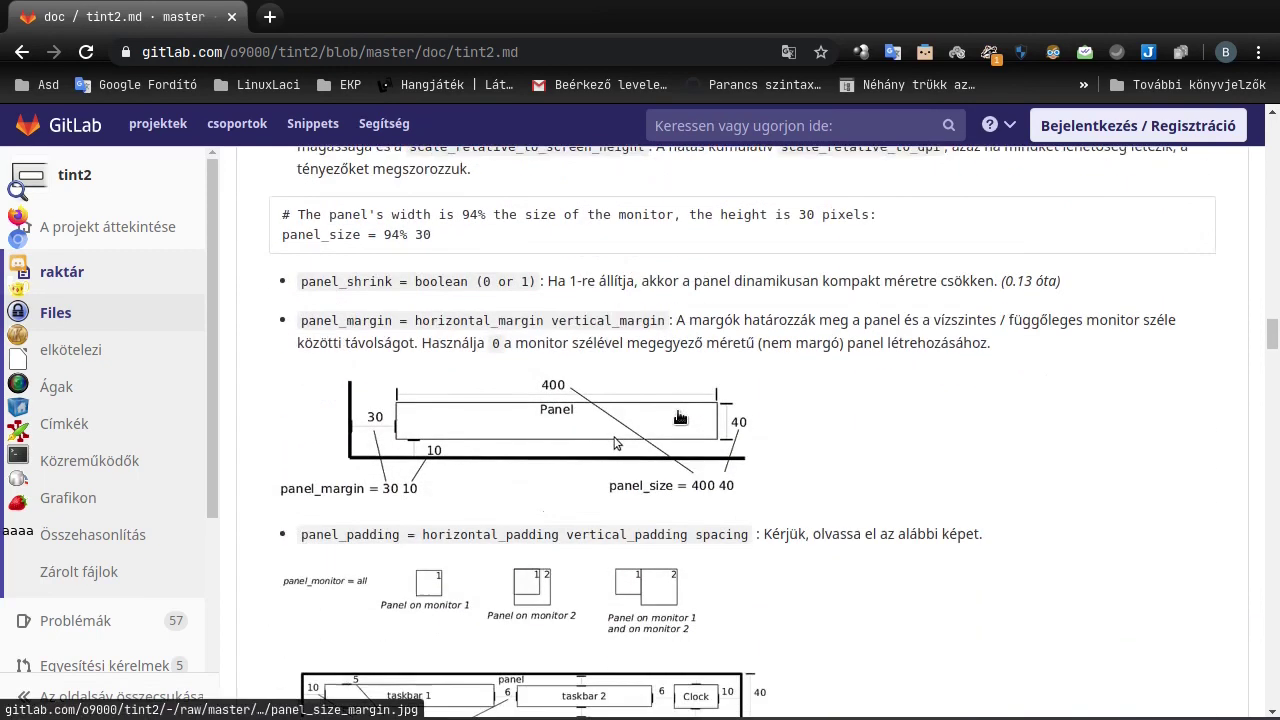
pyautogui.scroll(-1, 588, 389)
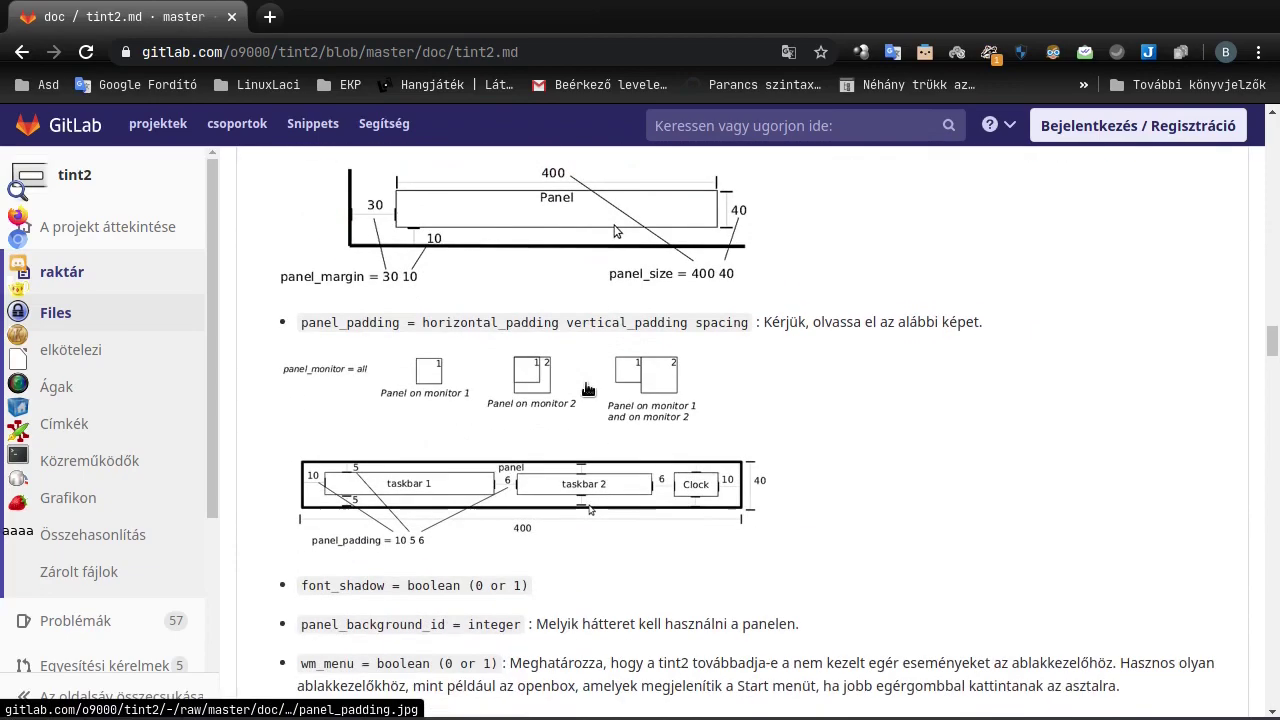
pyautogui.scroll(-3, 585, 386)
pyautogui.scroll(-18, 583, 385)
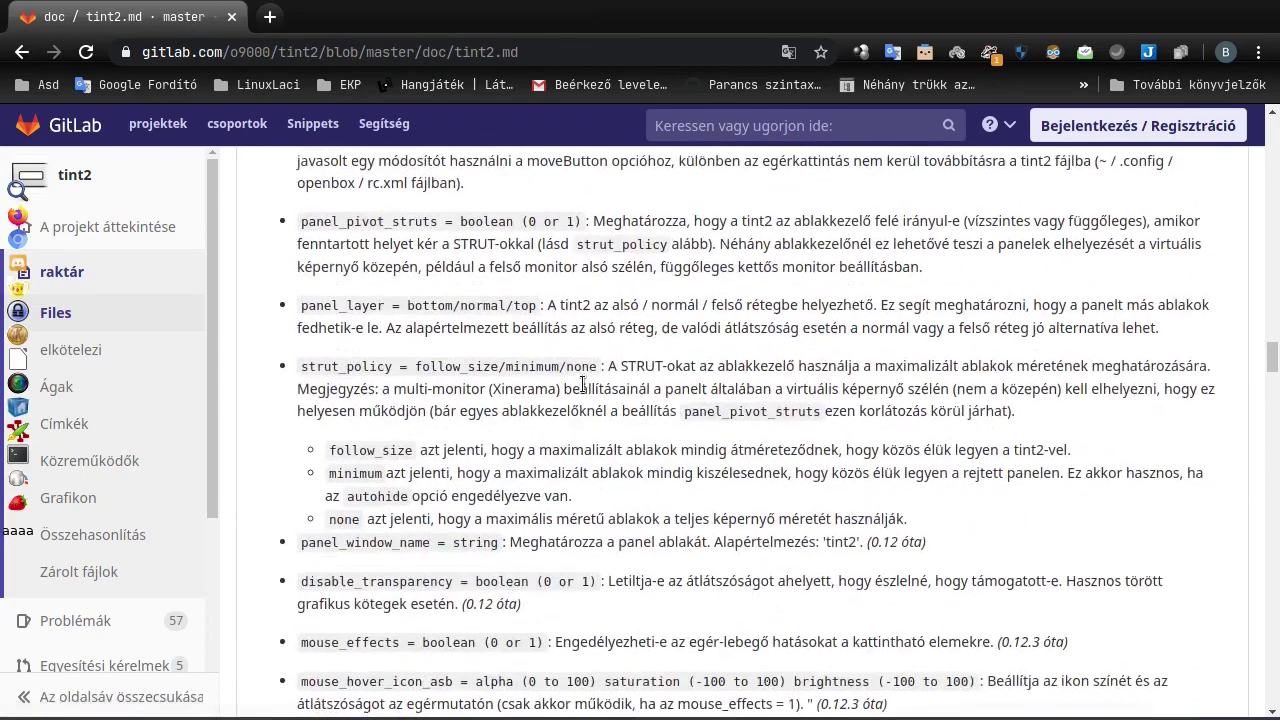
pyautogui.scroll(-4, 583, 385)
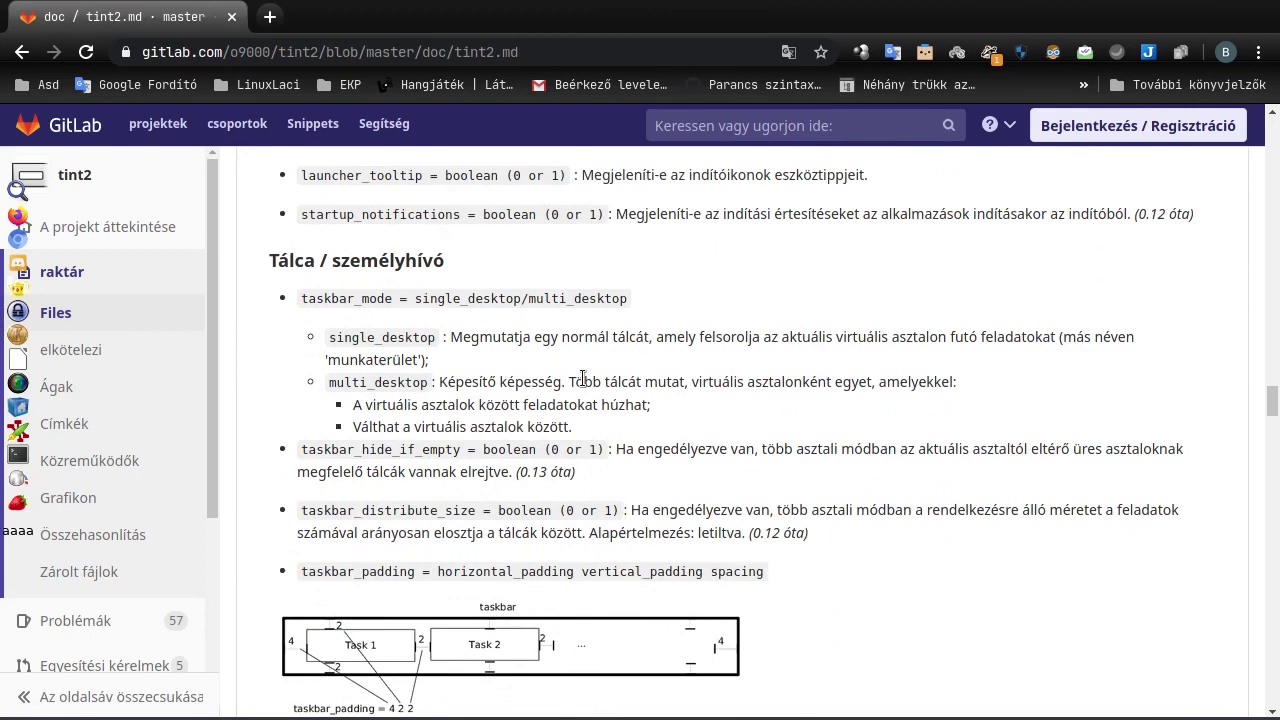
pyautogui.click(232, 17)
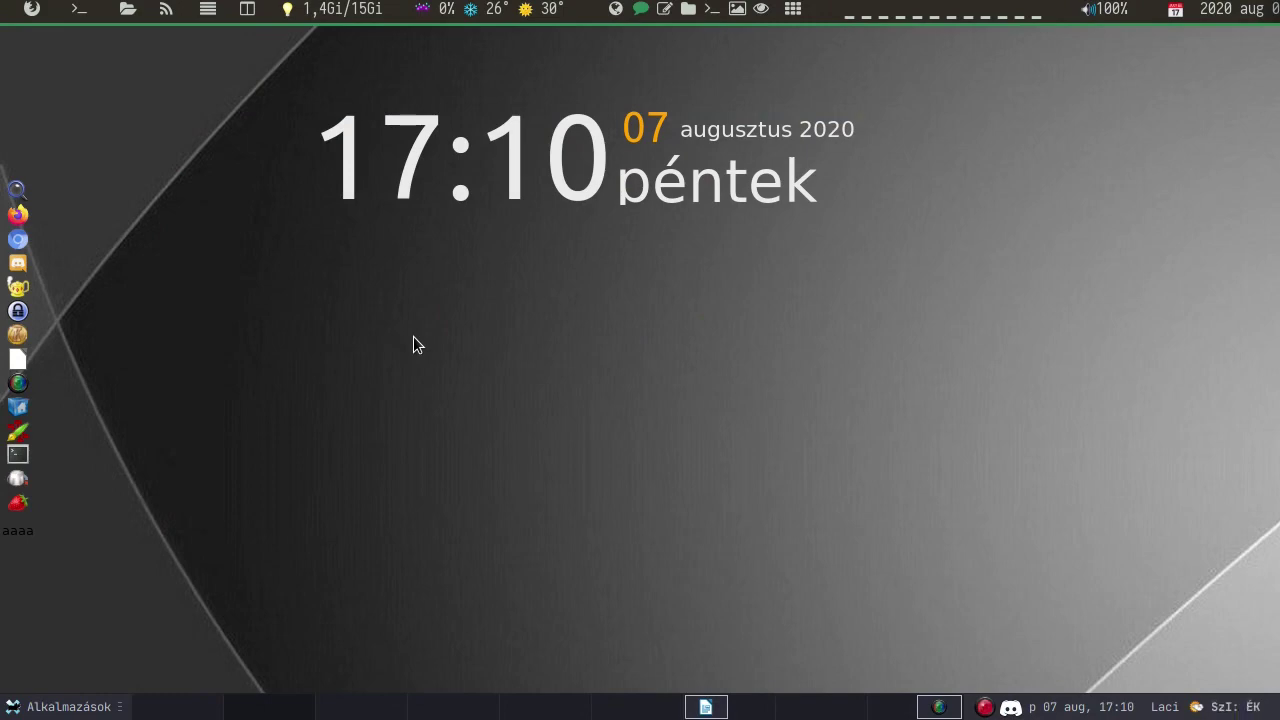
# - Open the application finder from the tint2 side panel and view its Internet and Fejlesztés categories
pyautogui.click(14, 194)
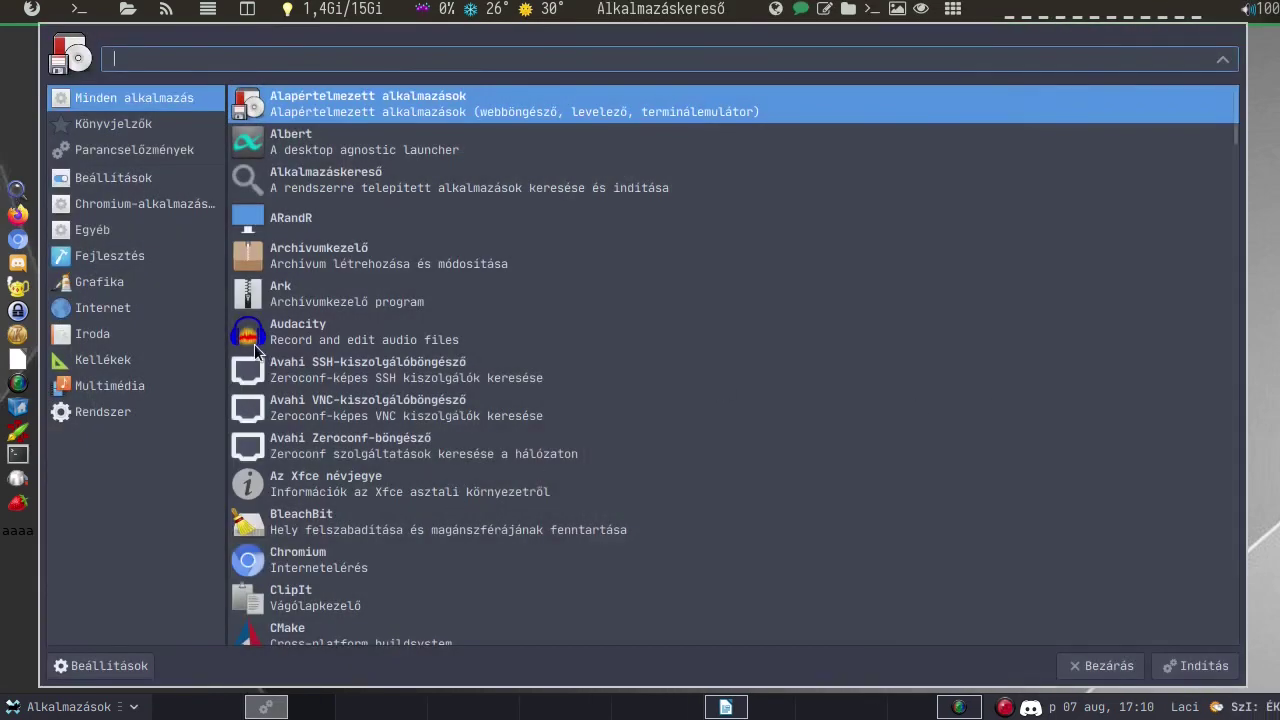
pyautogui.click(118, 309)
pyautogui.click(118, 258)
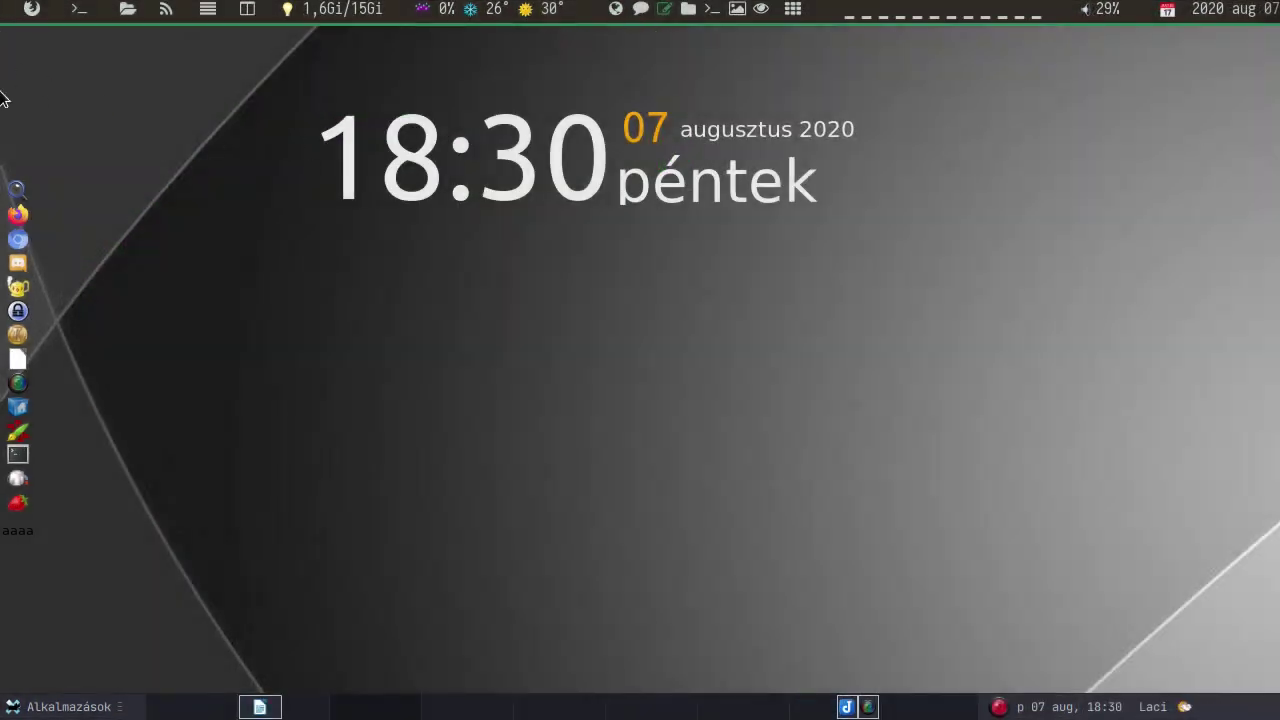
# - Switch between workspaces through the Polybar panel, including the one holding the panelok.odt document
pyautogui.click(32, 12)
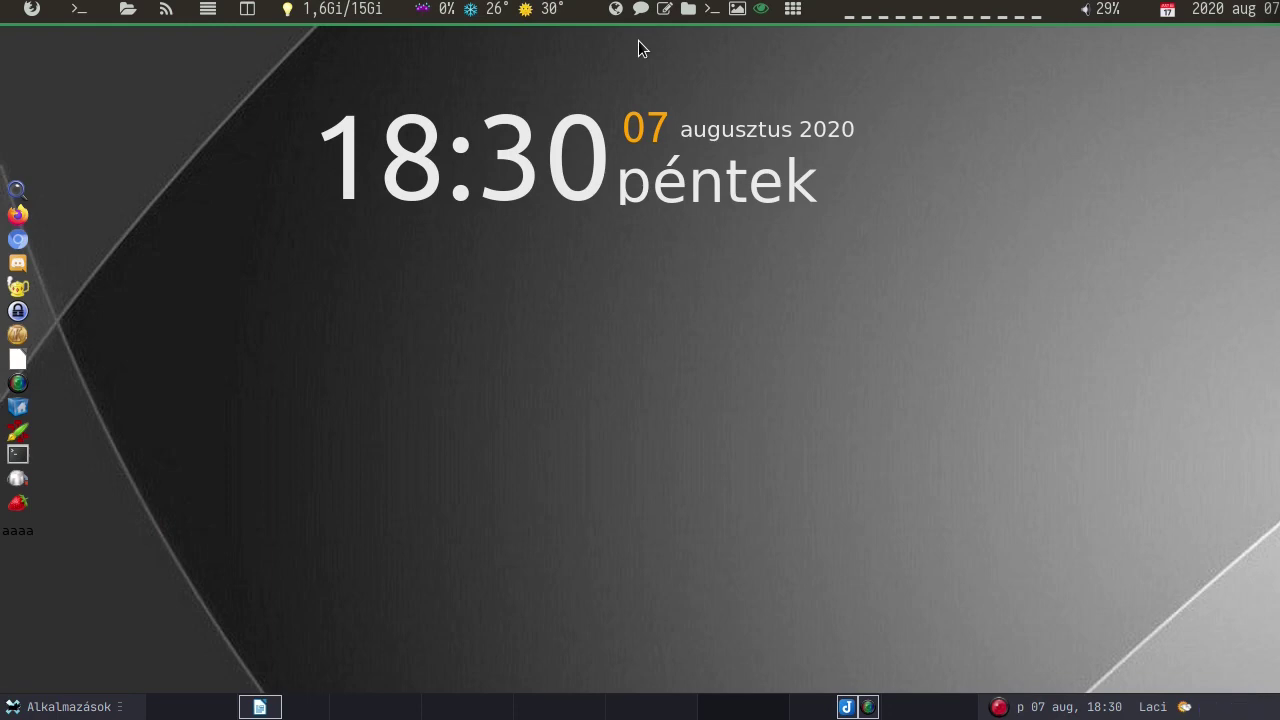
pyautogui.click(664, 10)
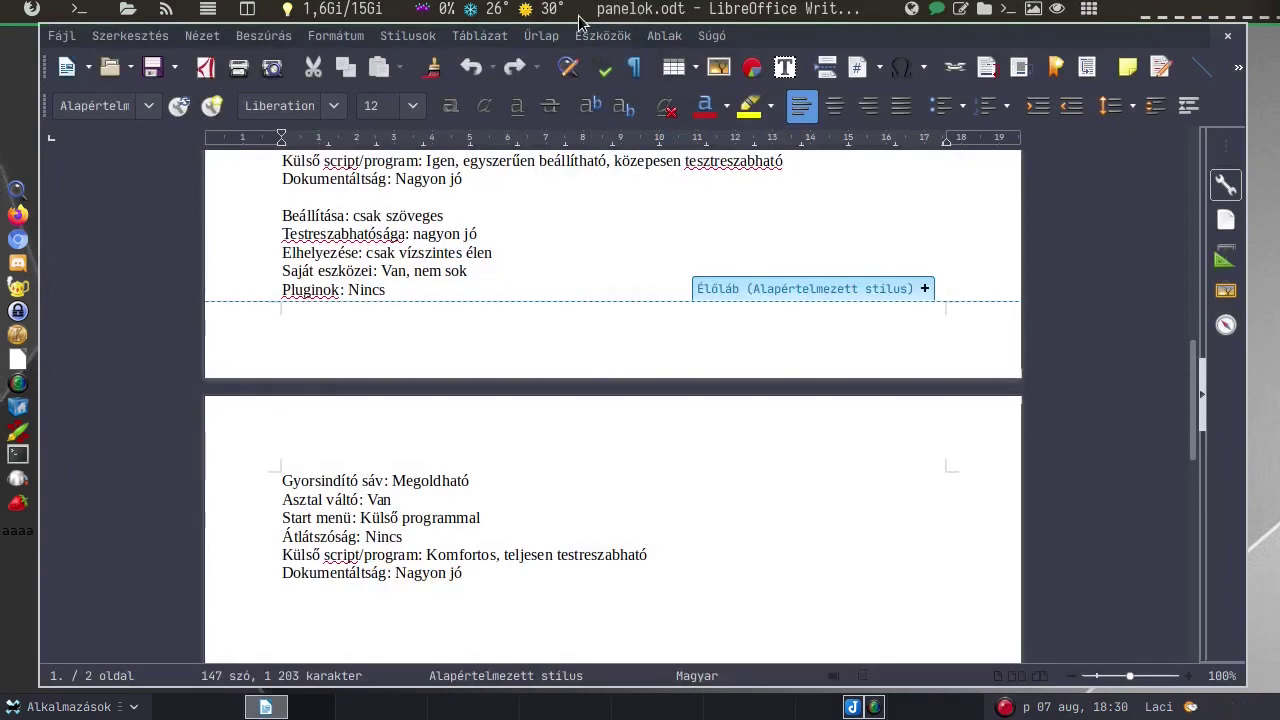
pyautogui.click(961, 11)
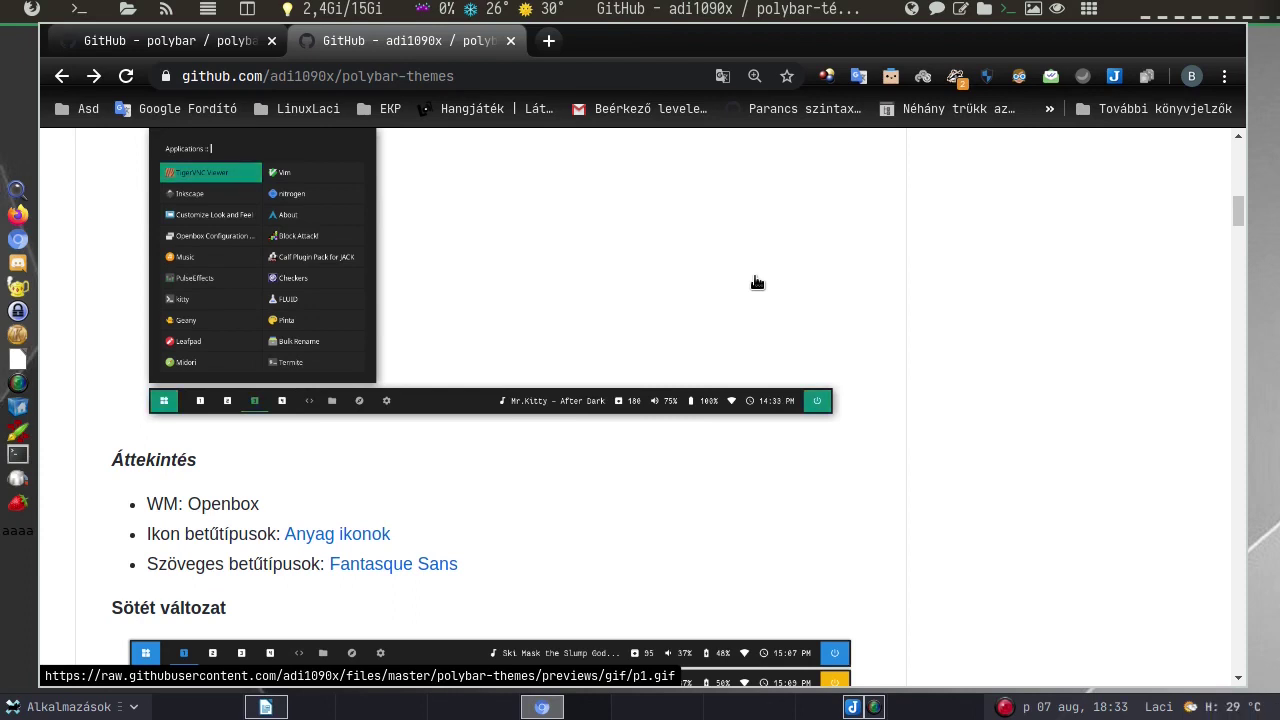
# - Examine the dark and light colour variants of the first and second theme collections on the polybar-themes GitHub page
pyautogui.scroll(-4, 882, 396)
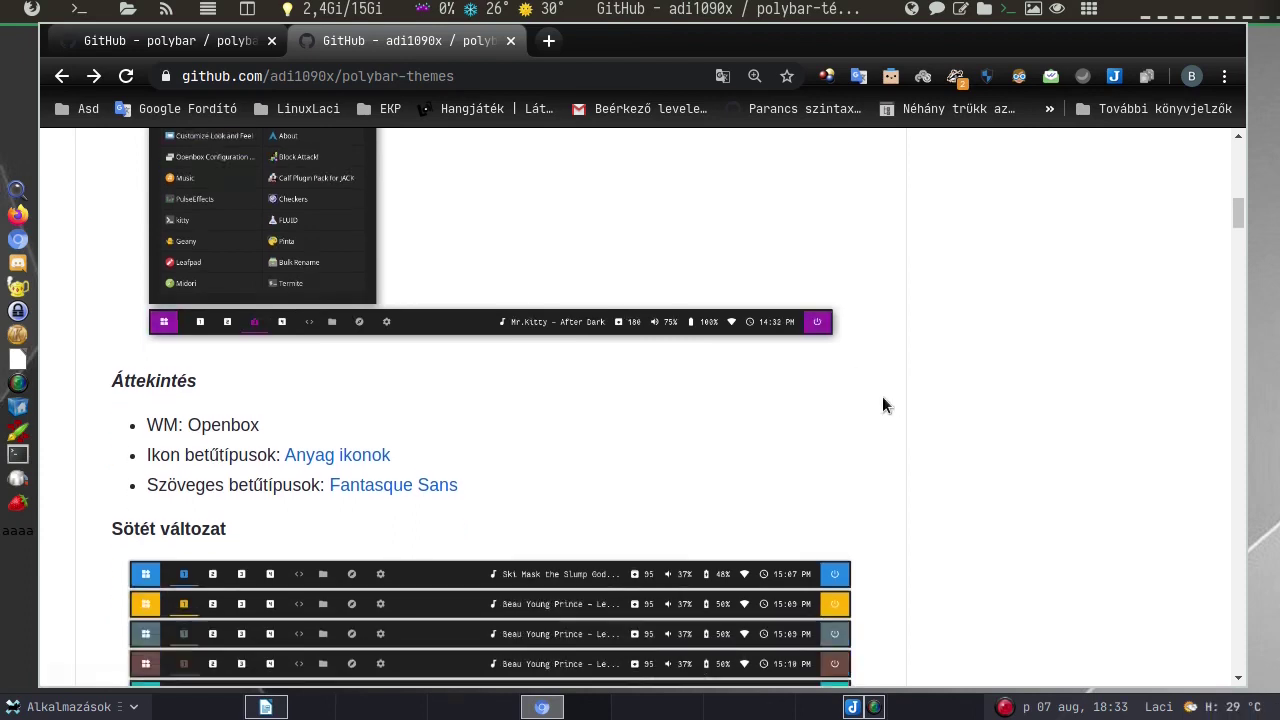
pyautogui.scroll(-2, 882, 404)
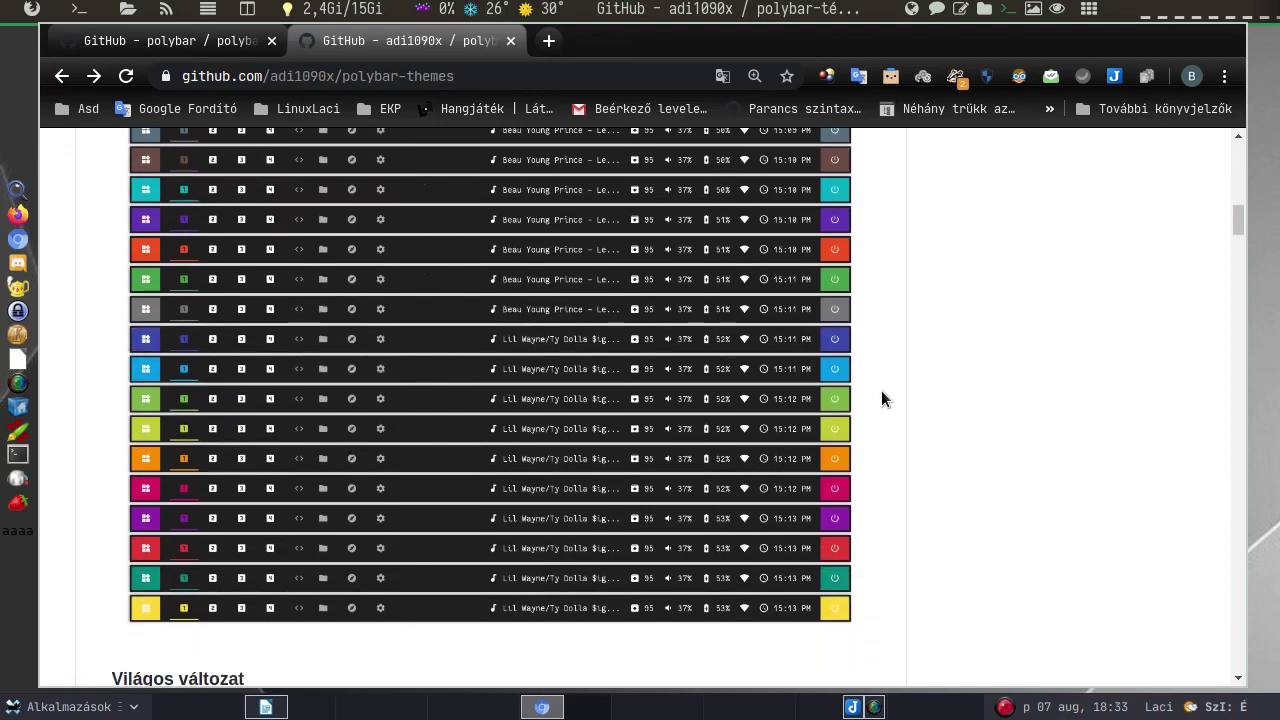
pyautogui.scroll(-1, 882, 394)
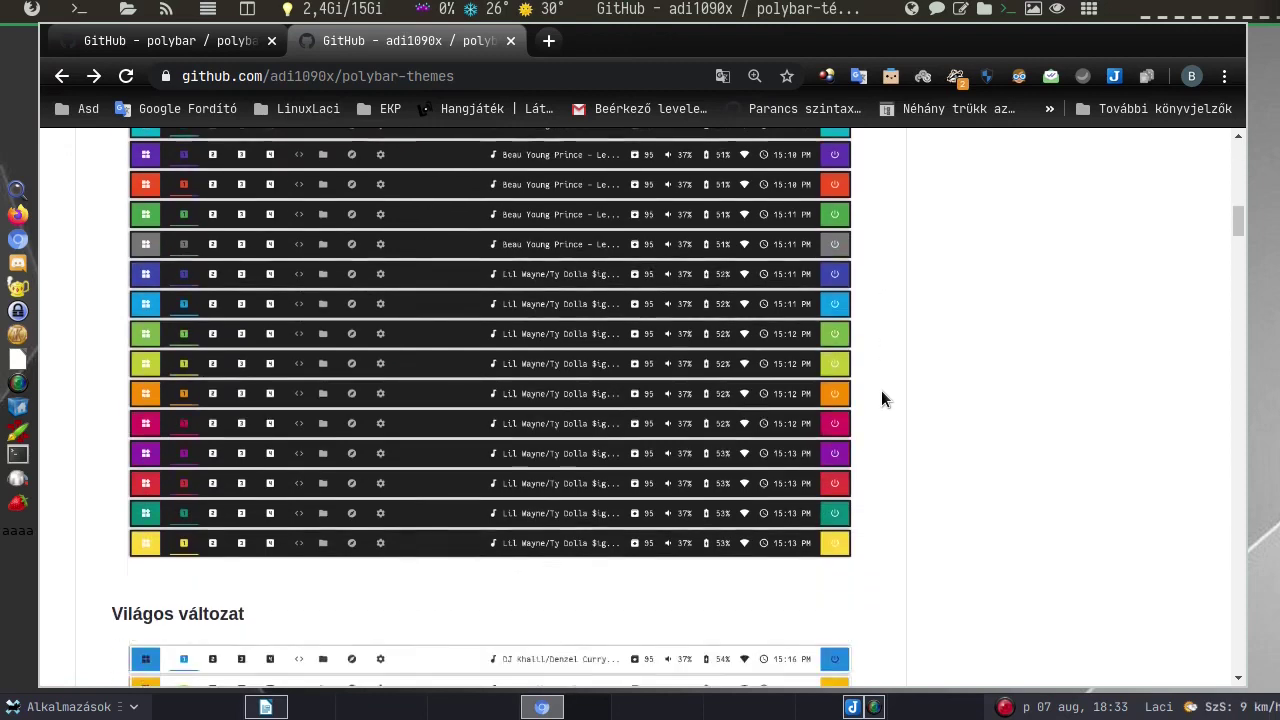
pyautogui.scroll(-5, 881, 392)
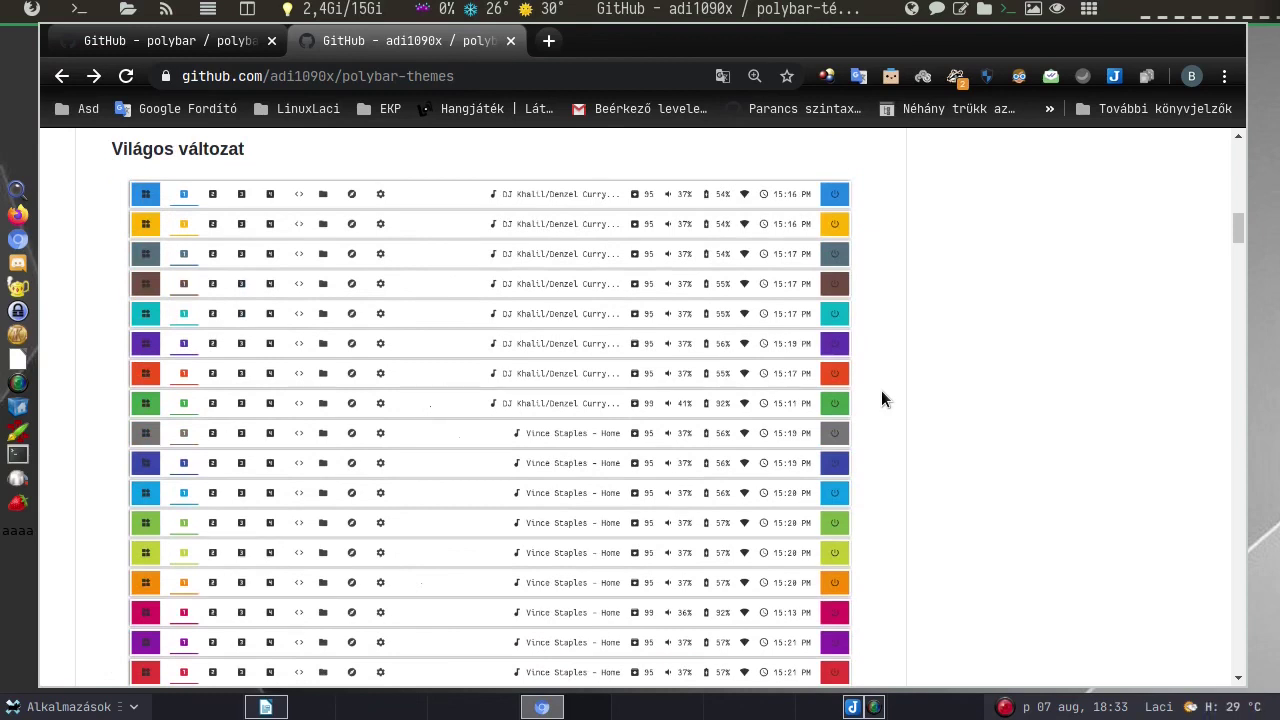
pyautogui.scroll(-5, 881, 396)
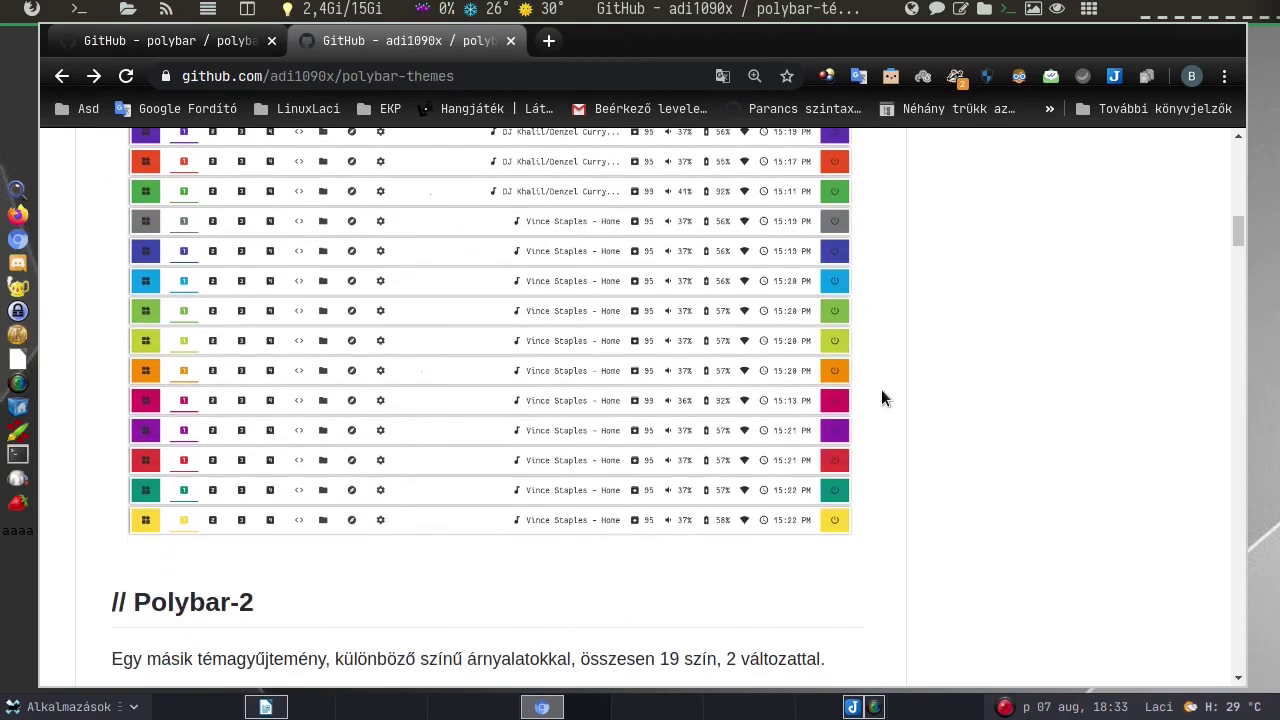
pyautogui.scroll(-3, 881, 397)
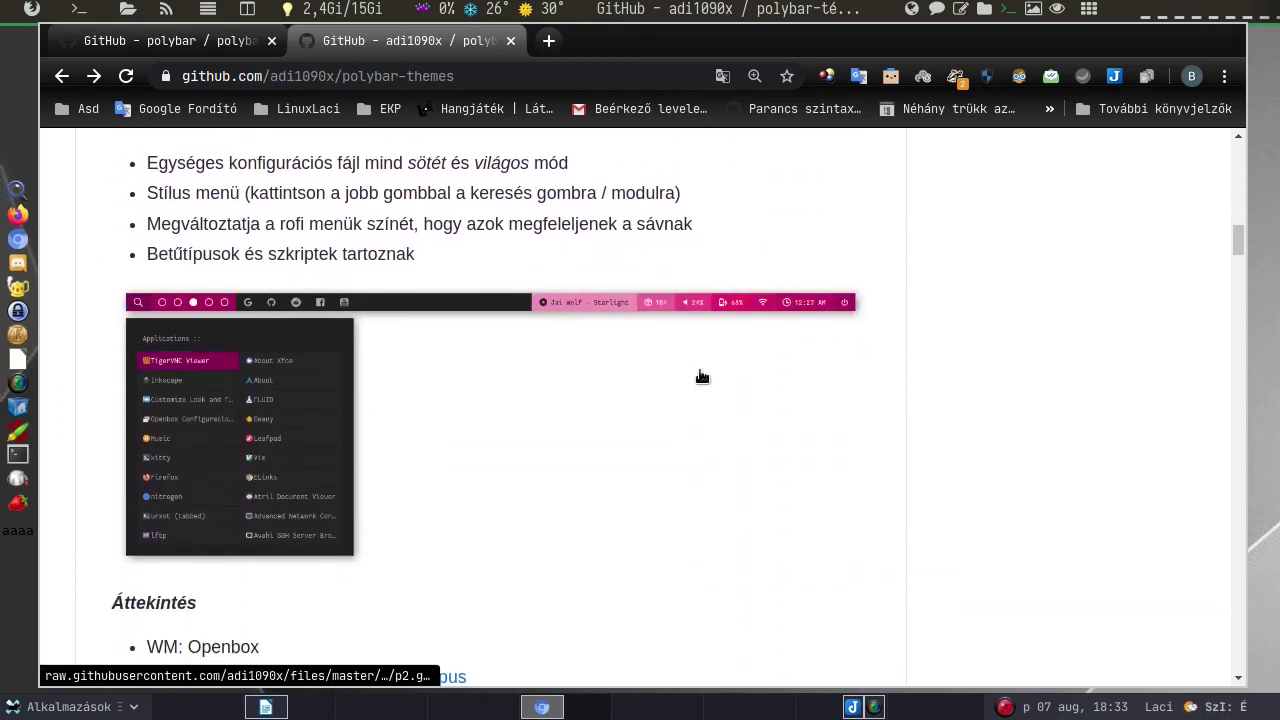
pyautogui.scroll(-5, 700, 374)
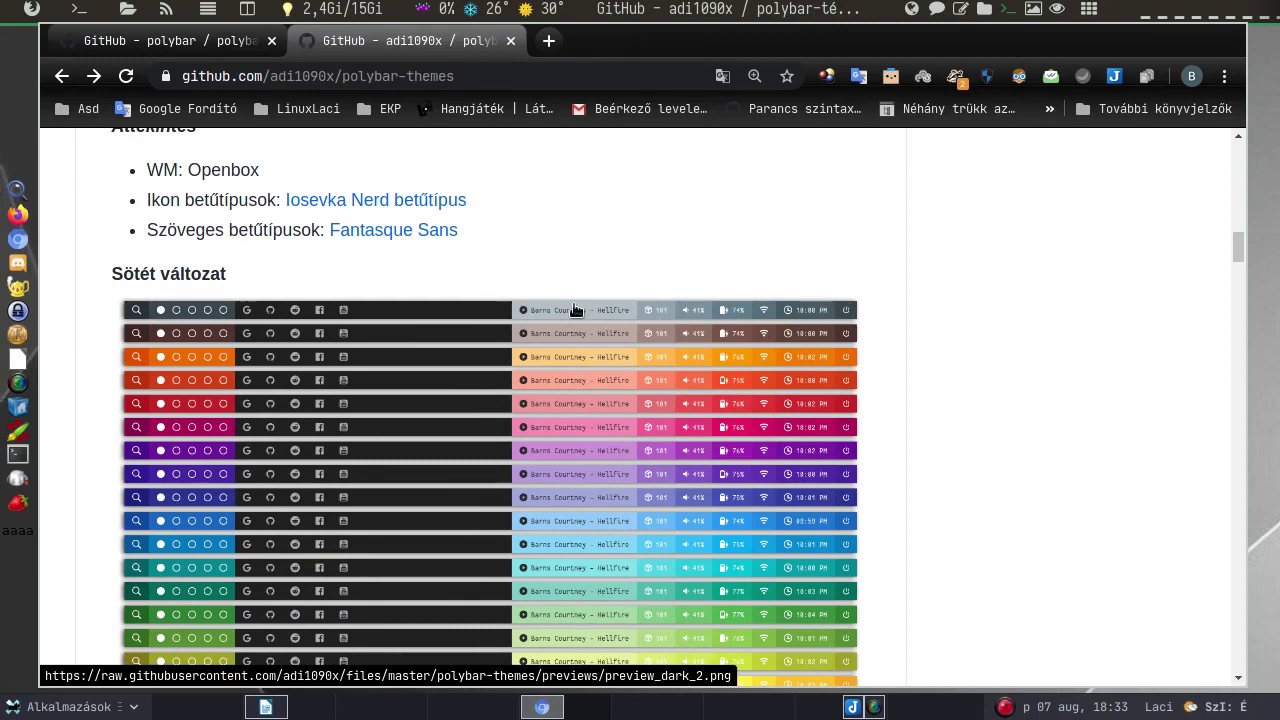
pyautogui.scroll(-5, 576, 309)
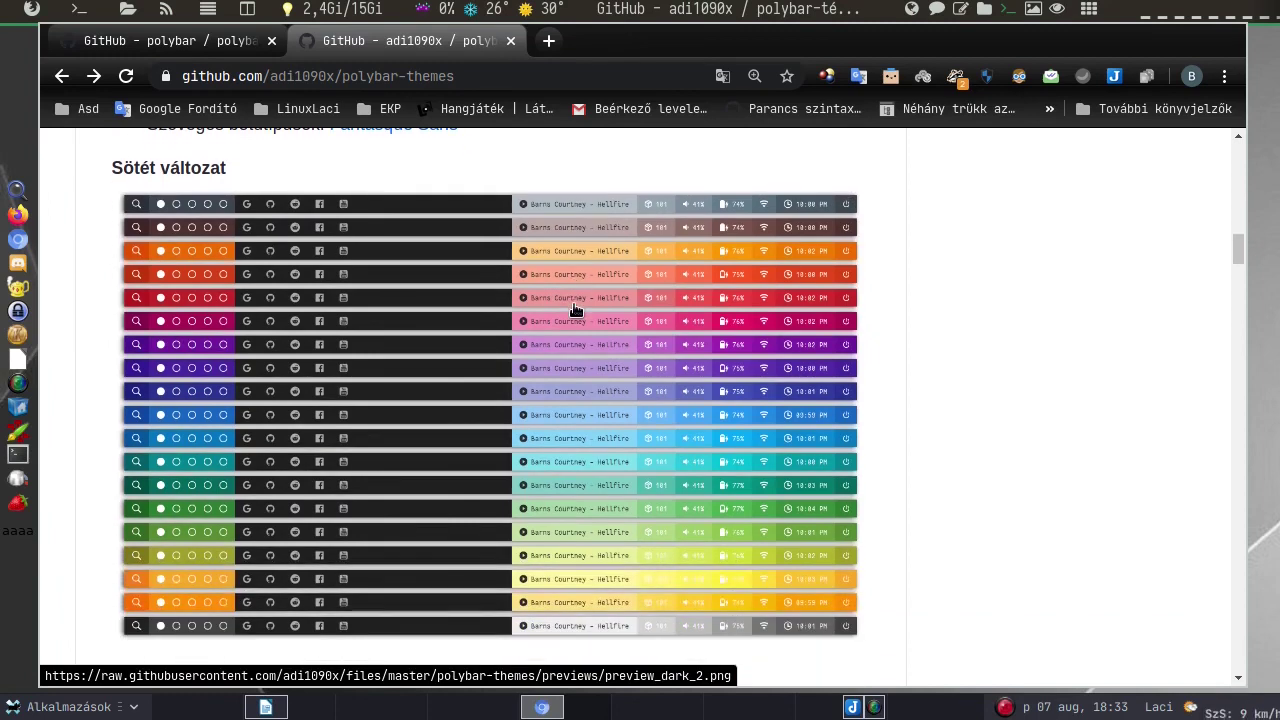
pyautogui.scroll(-8, 576, 309)
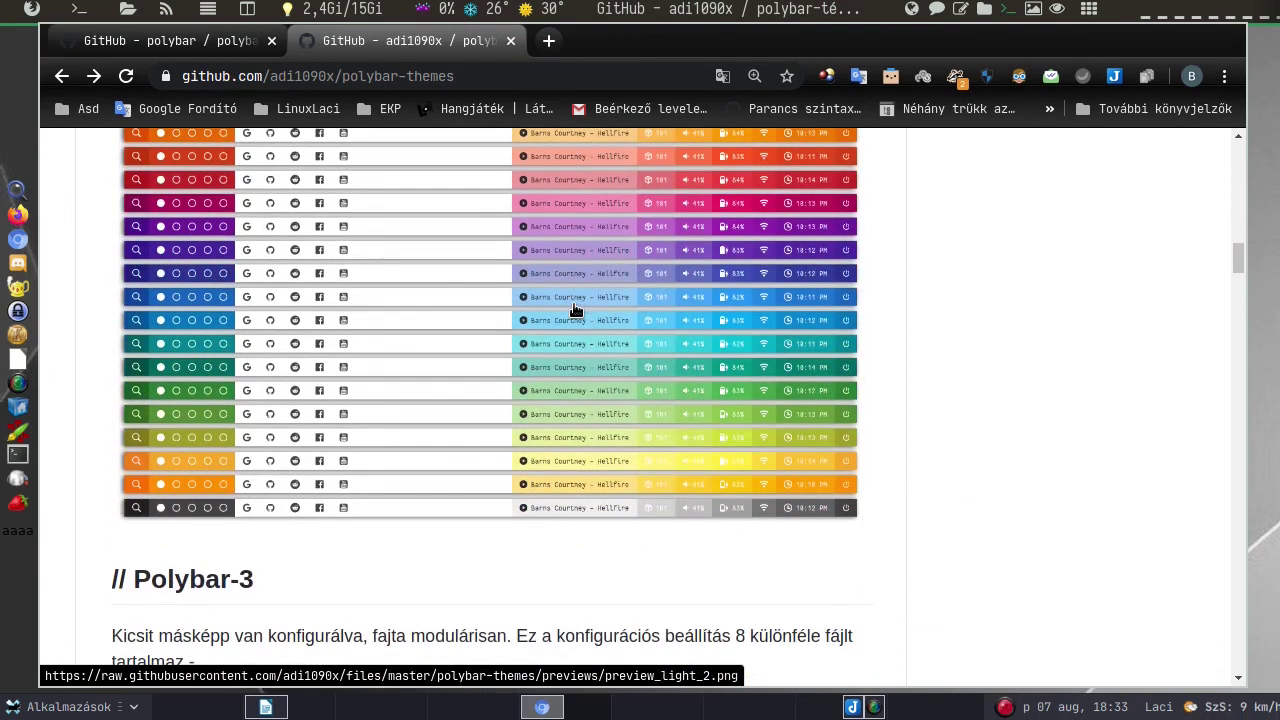
pyautogui.scroll(-2, 575, 308)
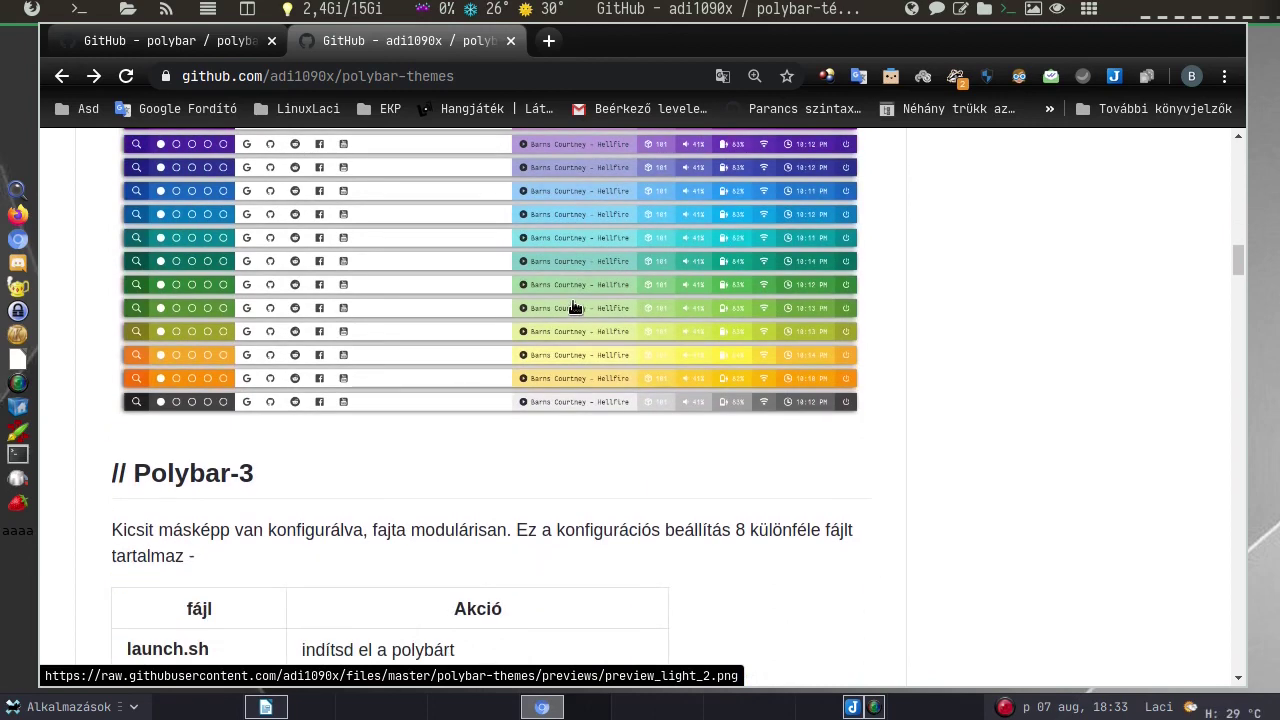
# - Review the Polybar-3 theme's configuration file table, usage notes, and bar and desktop previews
pyautogui.scroll(1, 761, 613)
pyautogui.scroll(-12, 761, 613)
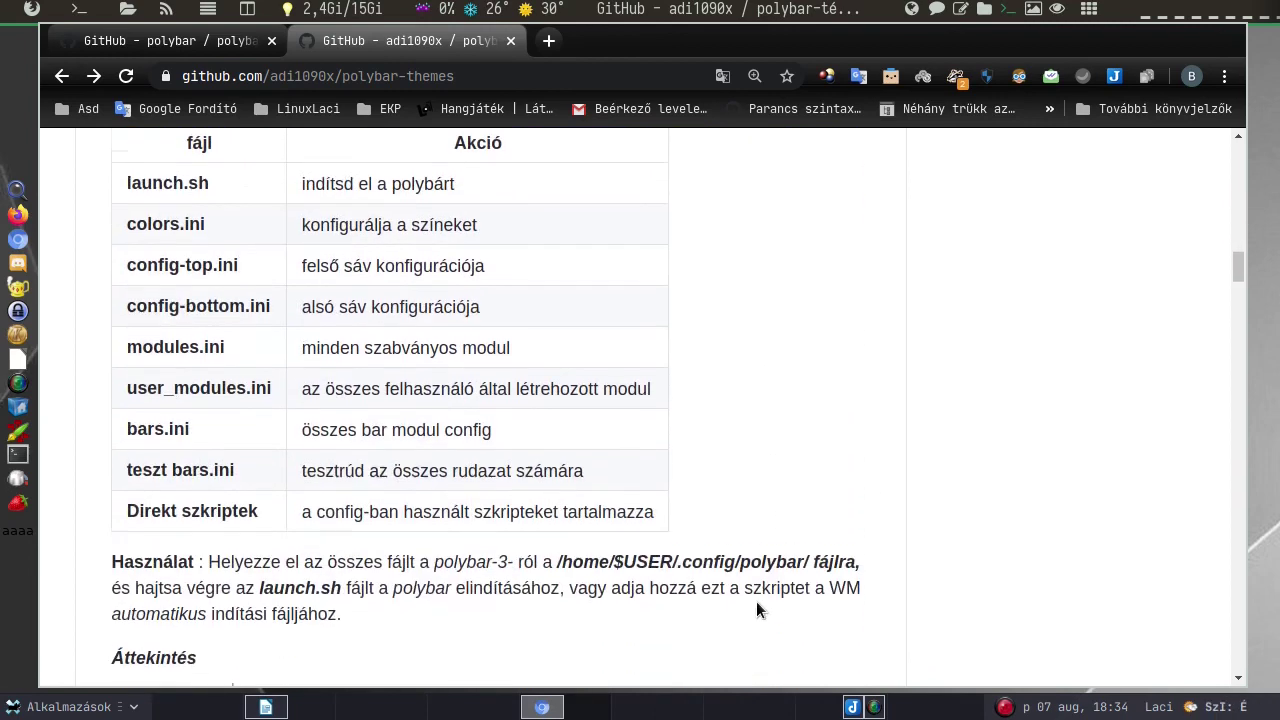
pyautogui.scroll(-8, 756, 611)
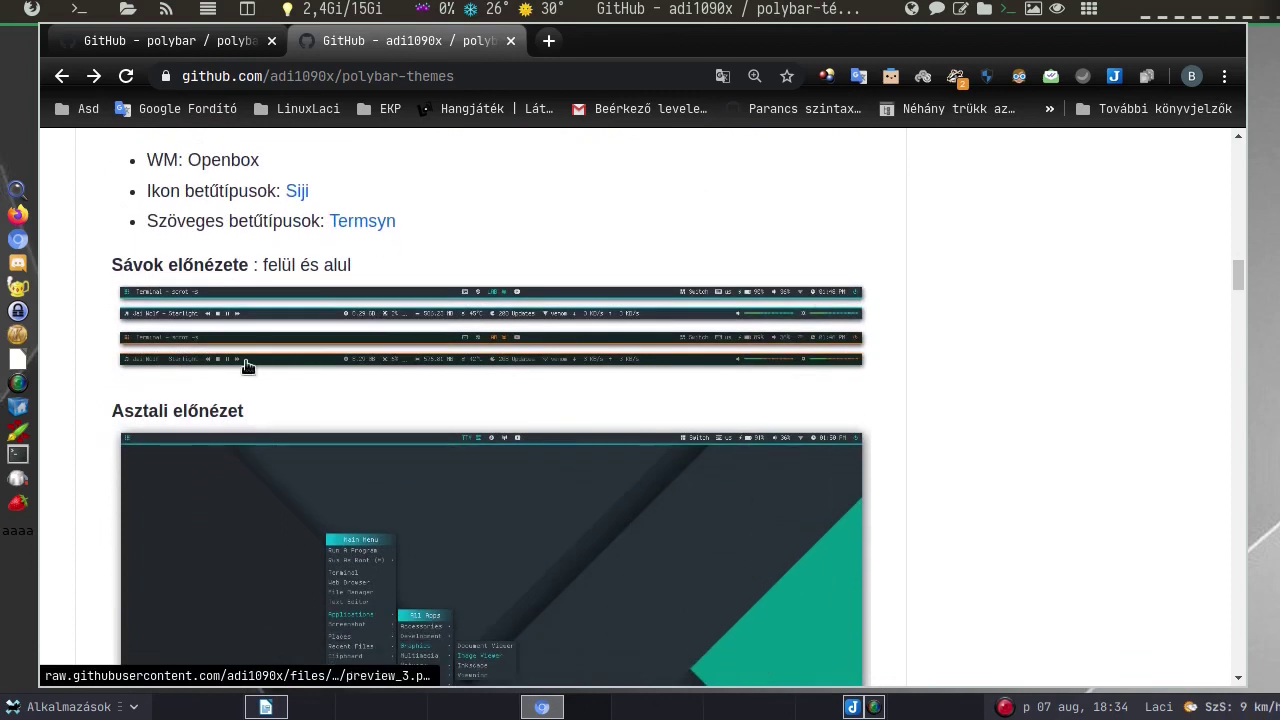
pyautogui.scroll(-11, 693, 417)
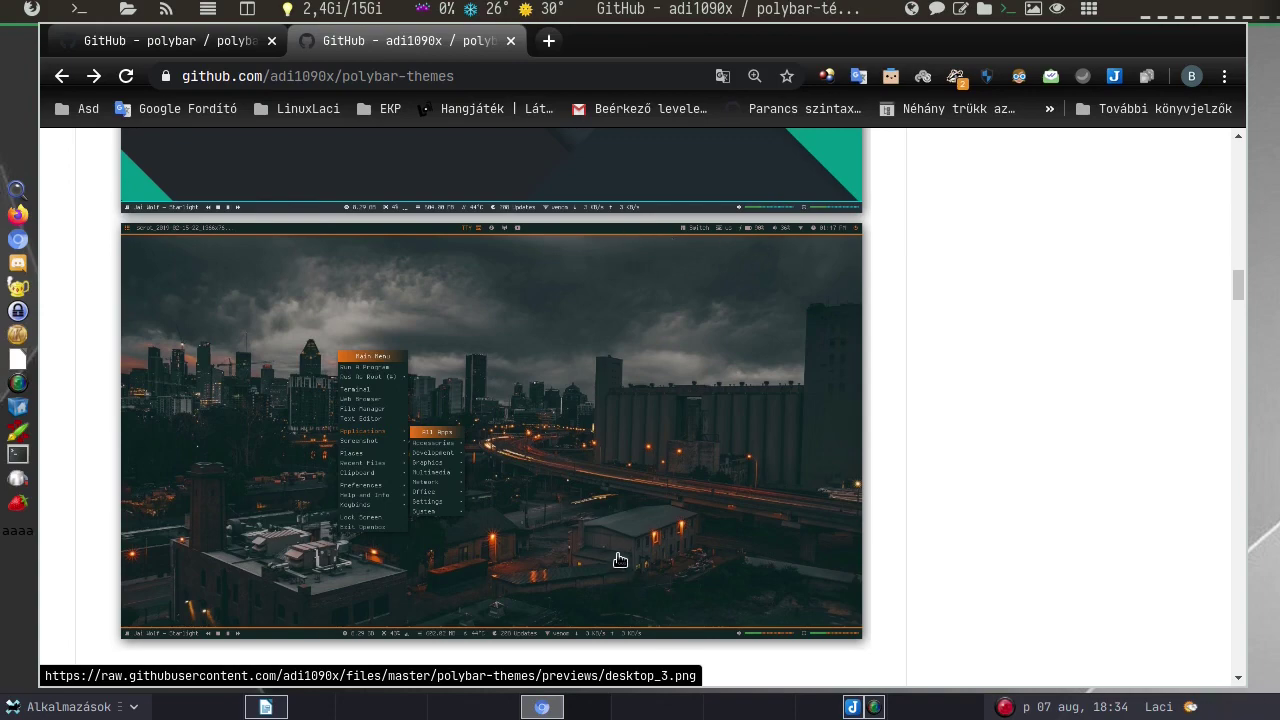
pyautogui.scroll(-3, 624, 560)
pyautogui.scroll(20, 624, 554)
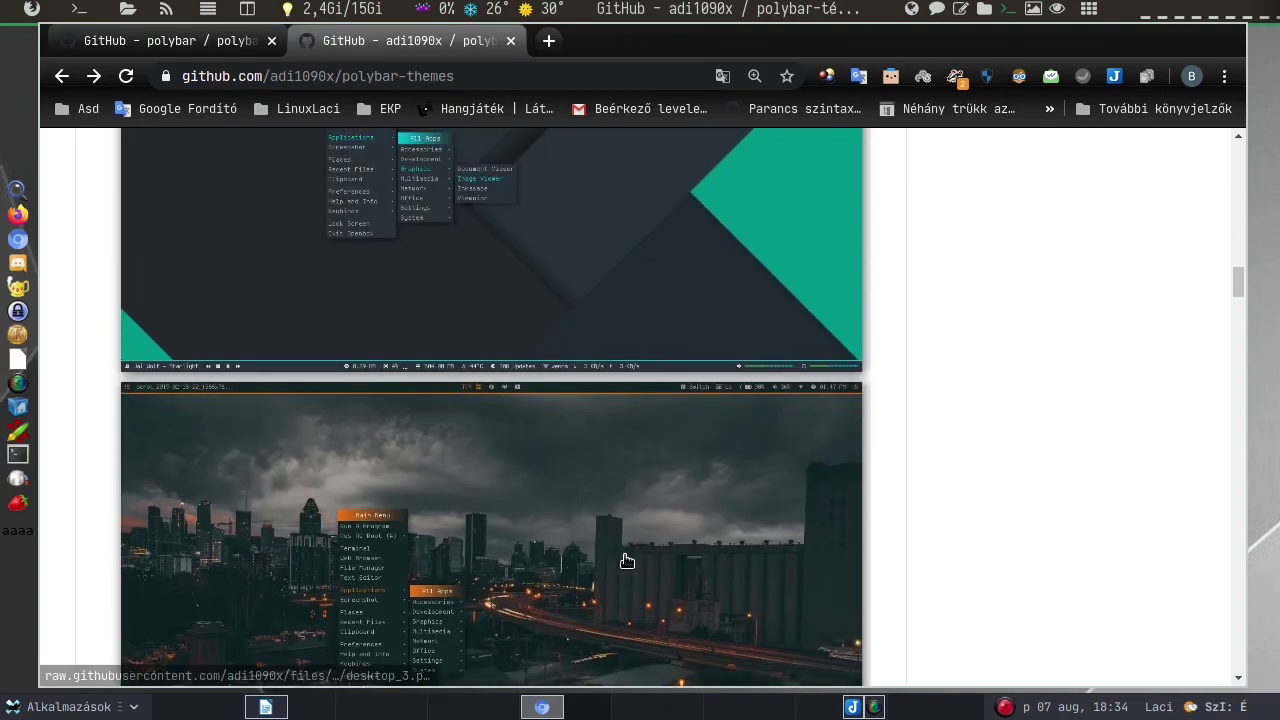
# - Reread the Polybar-3 configuration file table and usage instructions, and view the theme's desktop preview again
pyautogui.scroll(5, 624, 551)
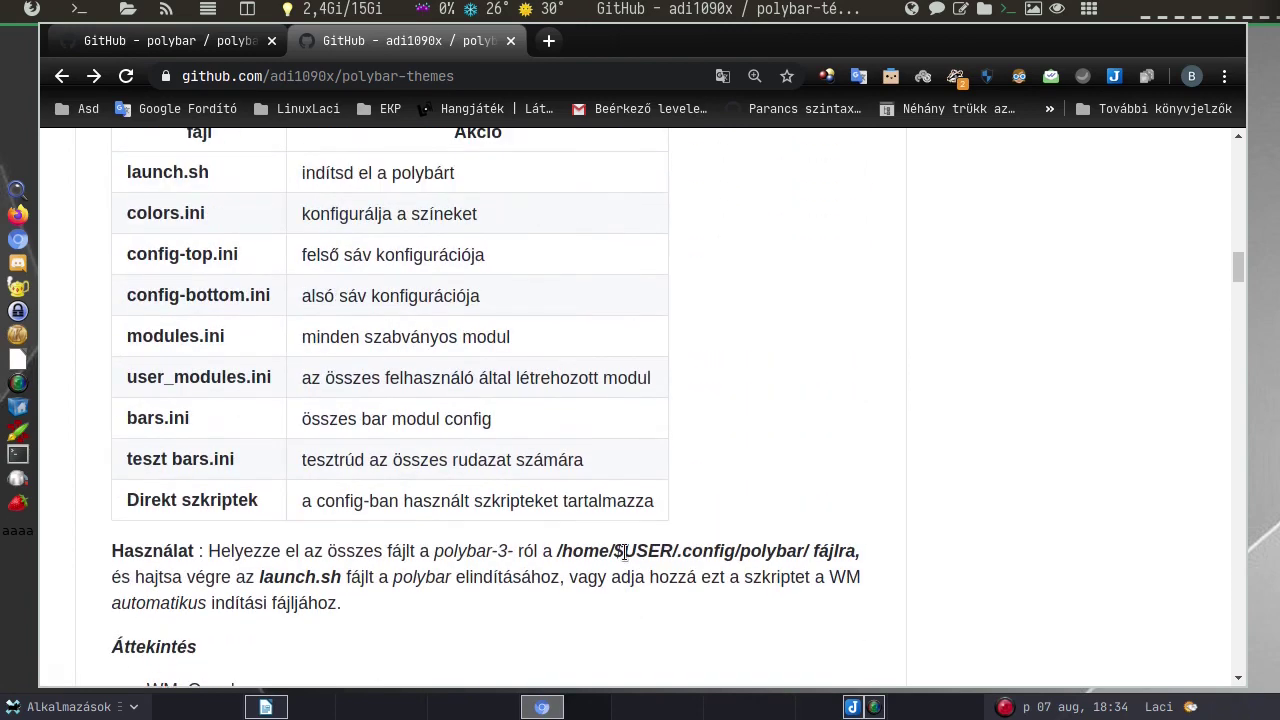
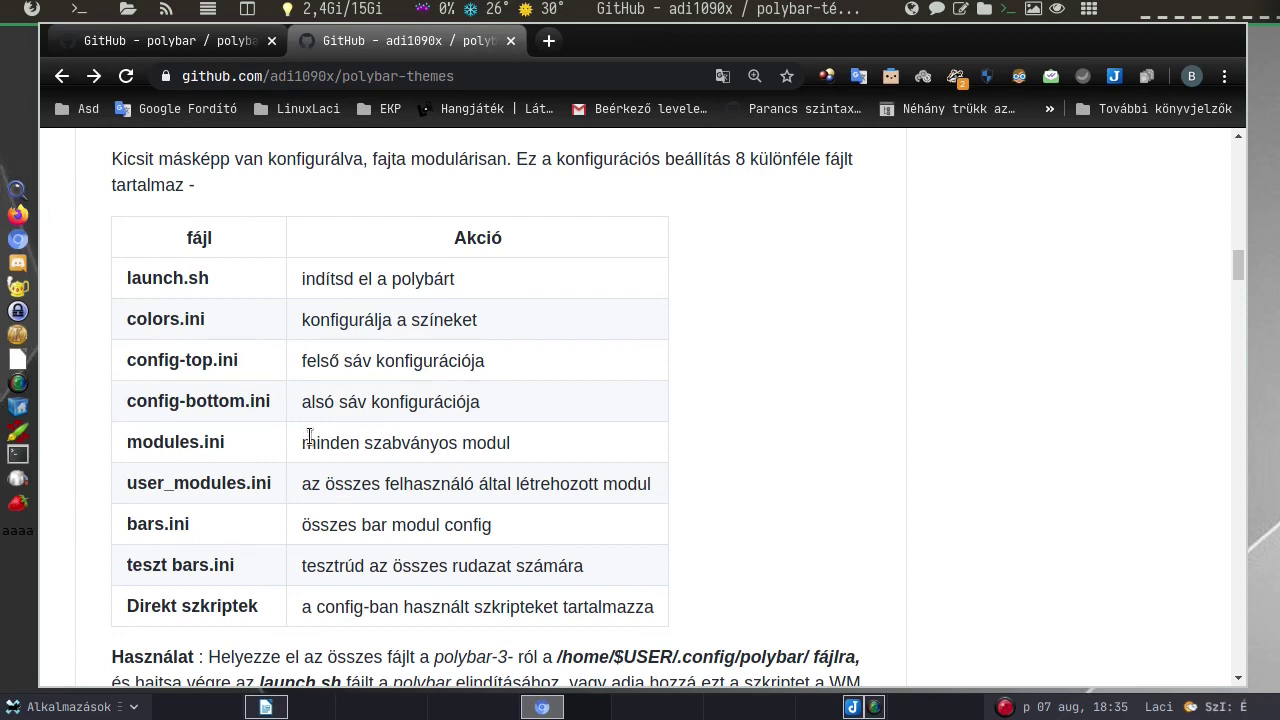
pyautogui.scroll(-2, 309, 437)
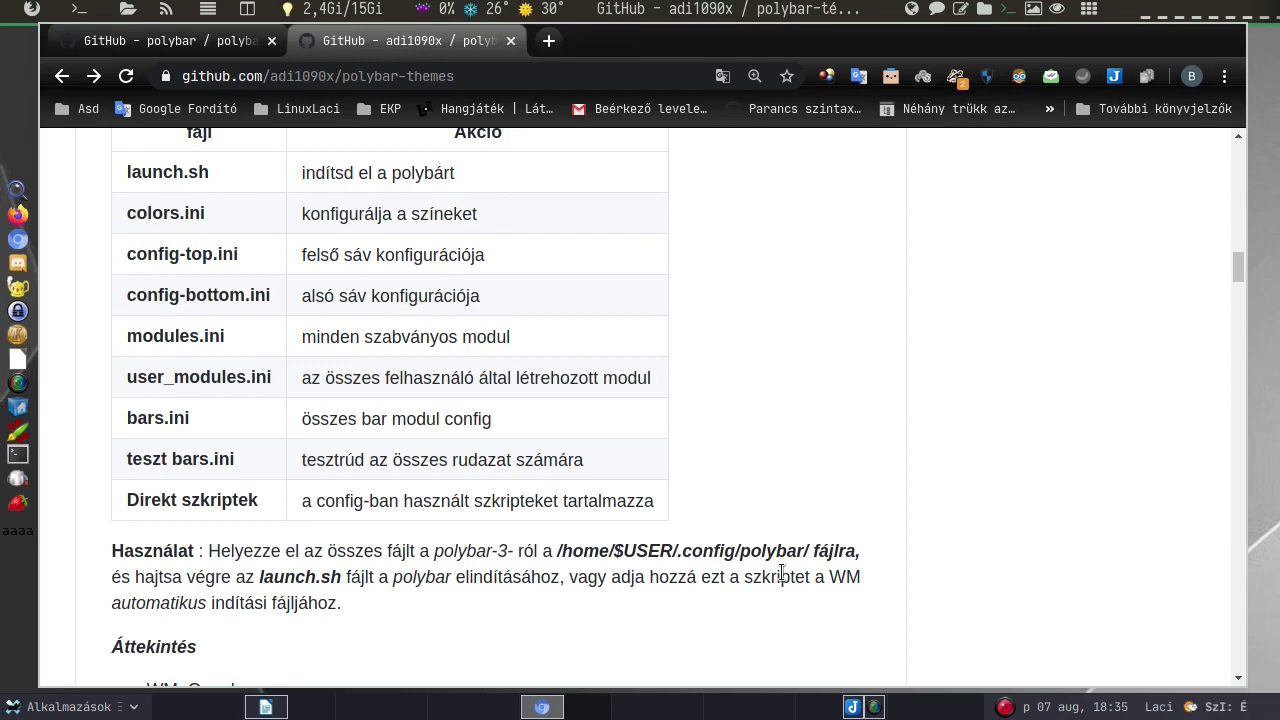
pyautogui.scroll(-8, 781, 575)
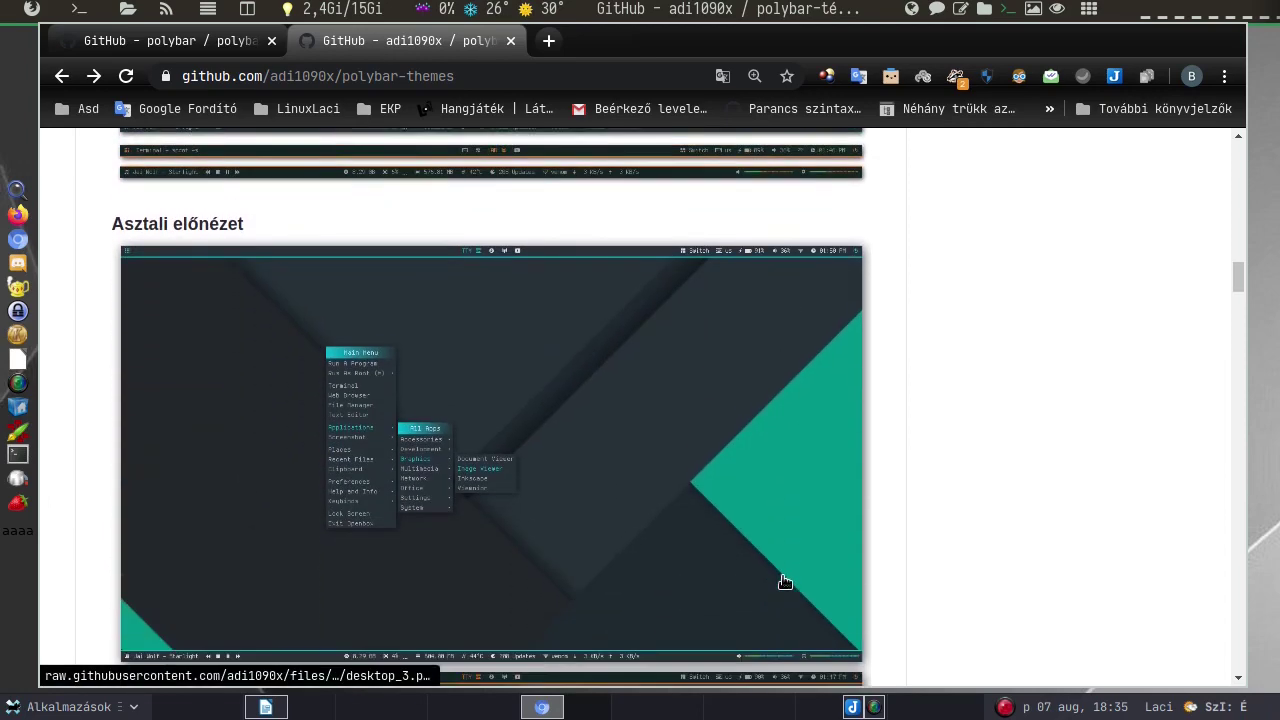
pyautogui.scroll(-2, 785, 580)
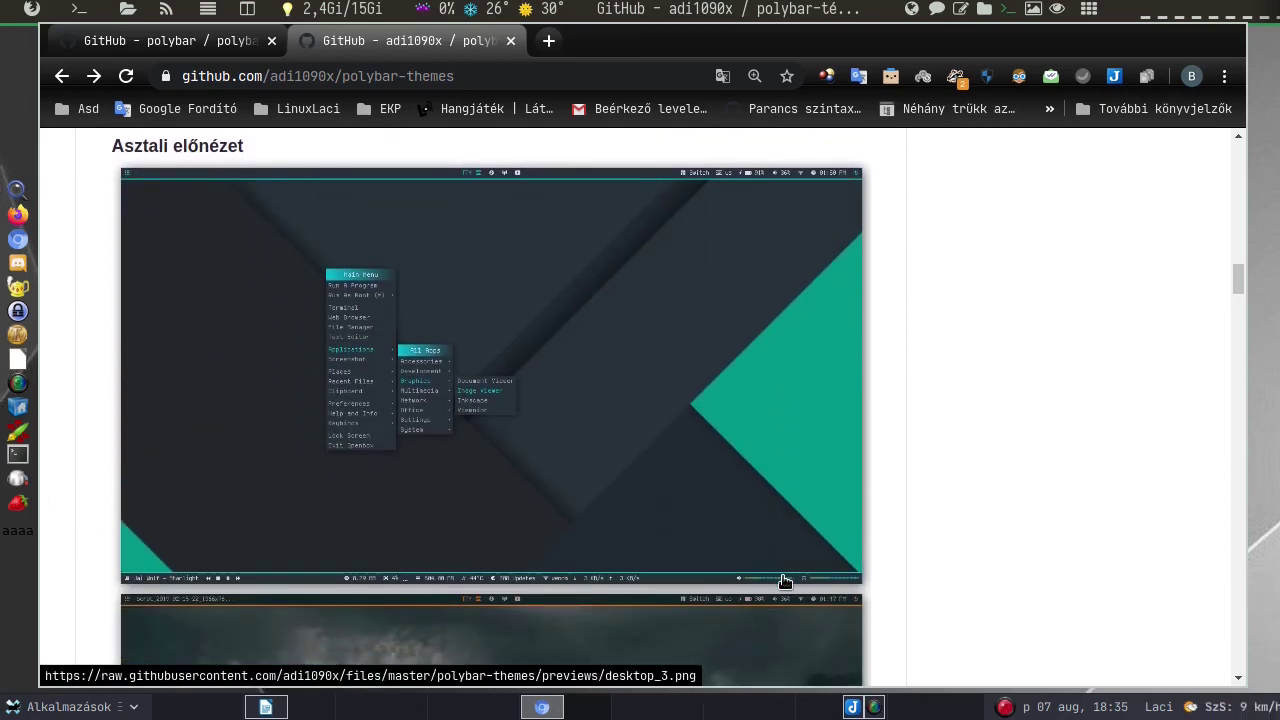
# - Examine the fourth theme collection's colour-switching scripts, its light and dark bar variants, and its desktop preview
pyautogui.scroll(-12, 785, 580)
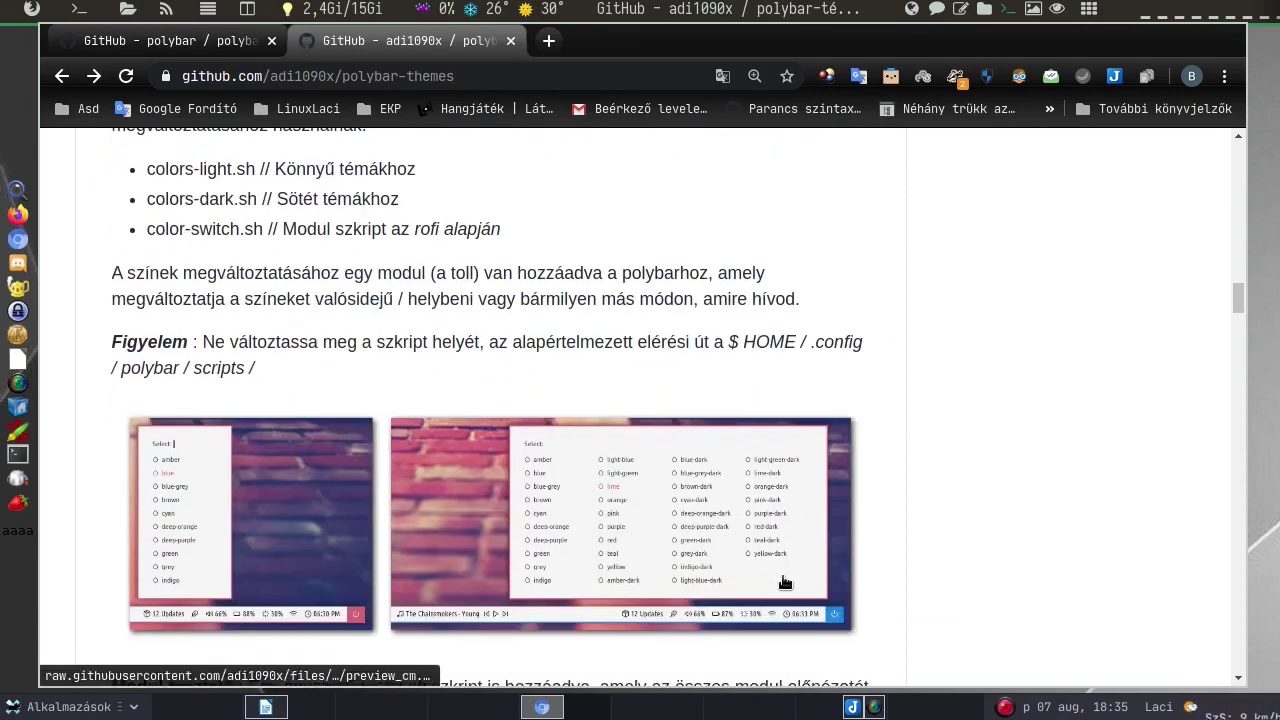
pyautogui.scroll(-12, 785, 580)
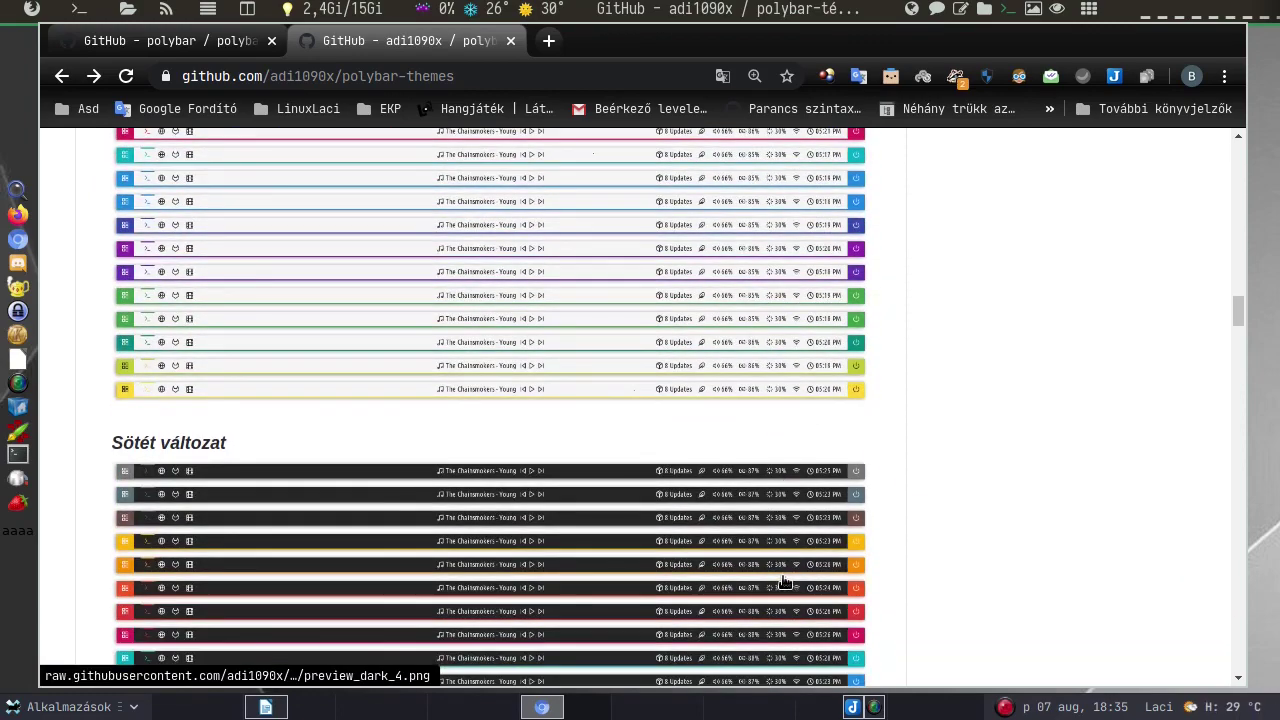
pyautogui.scroll(-4, 784, 580)
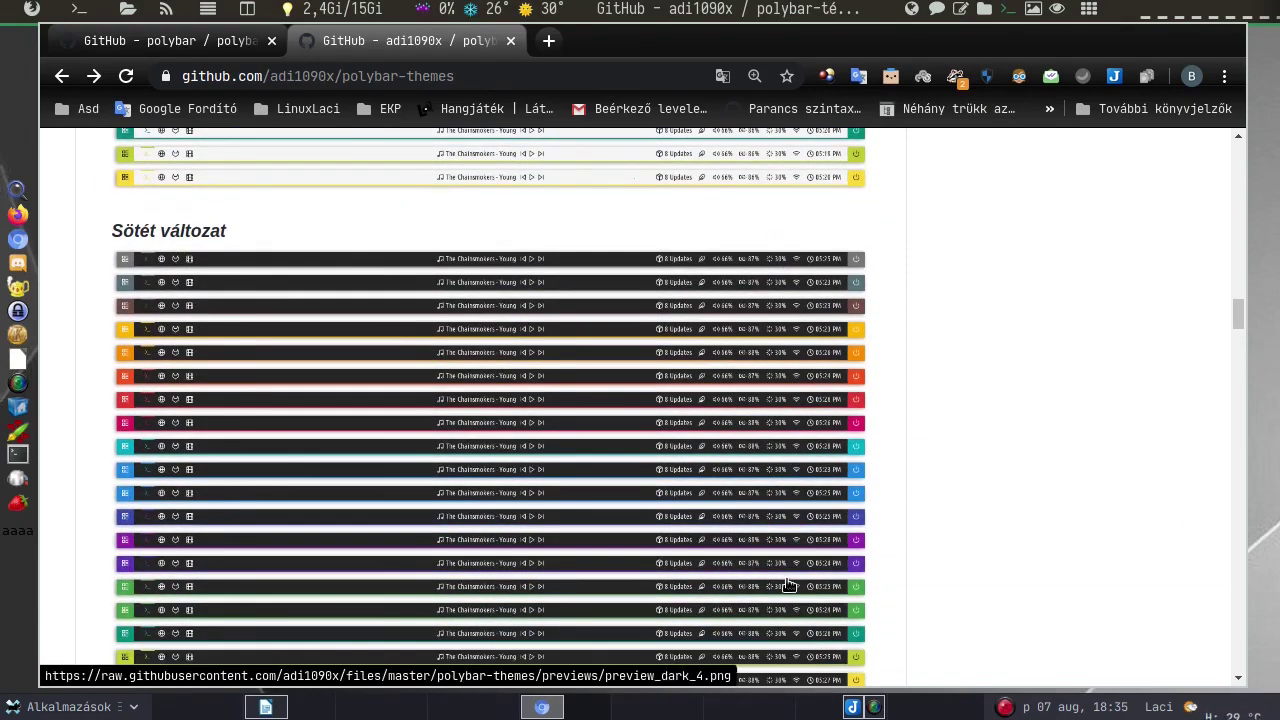
pyautogui.scroll(-2, 784, 582)
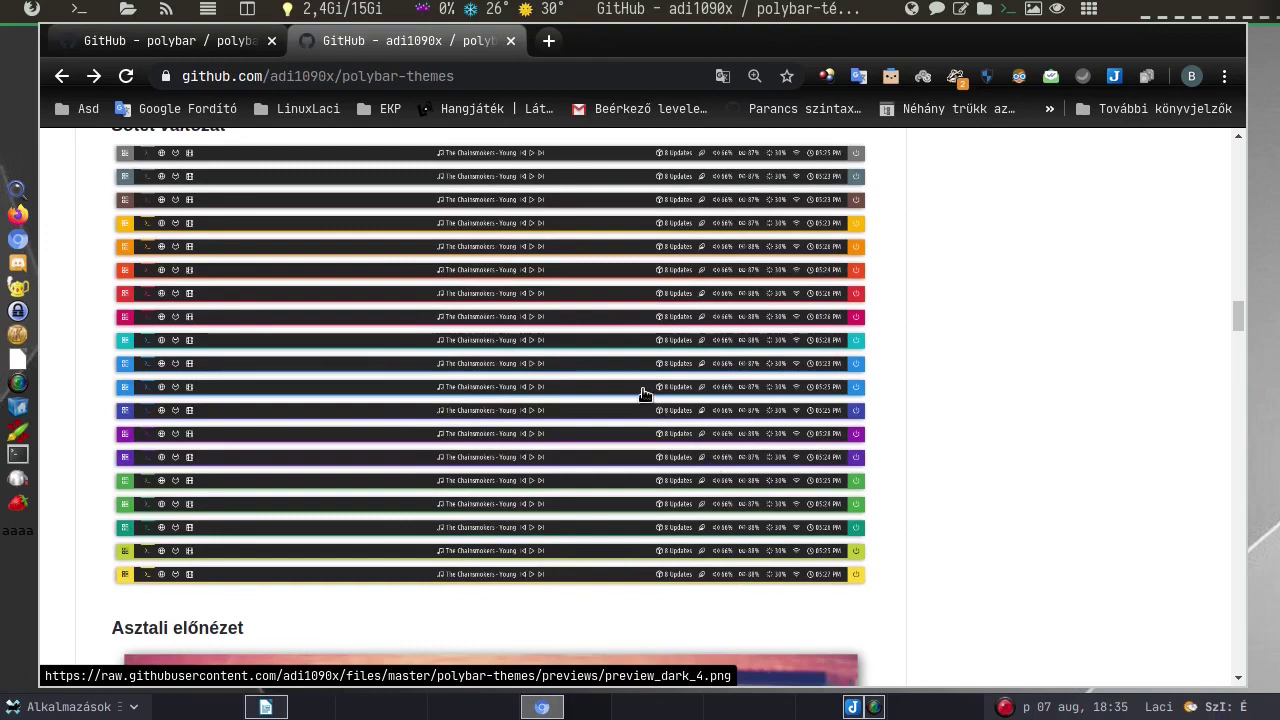
pyautogui.scroll(-3, 645, 394)
pyautogui.scroll(-2, 645, 394)
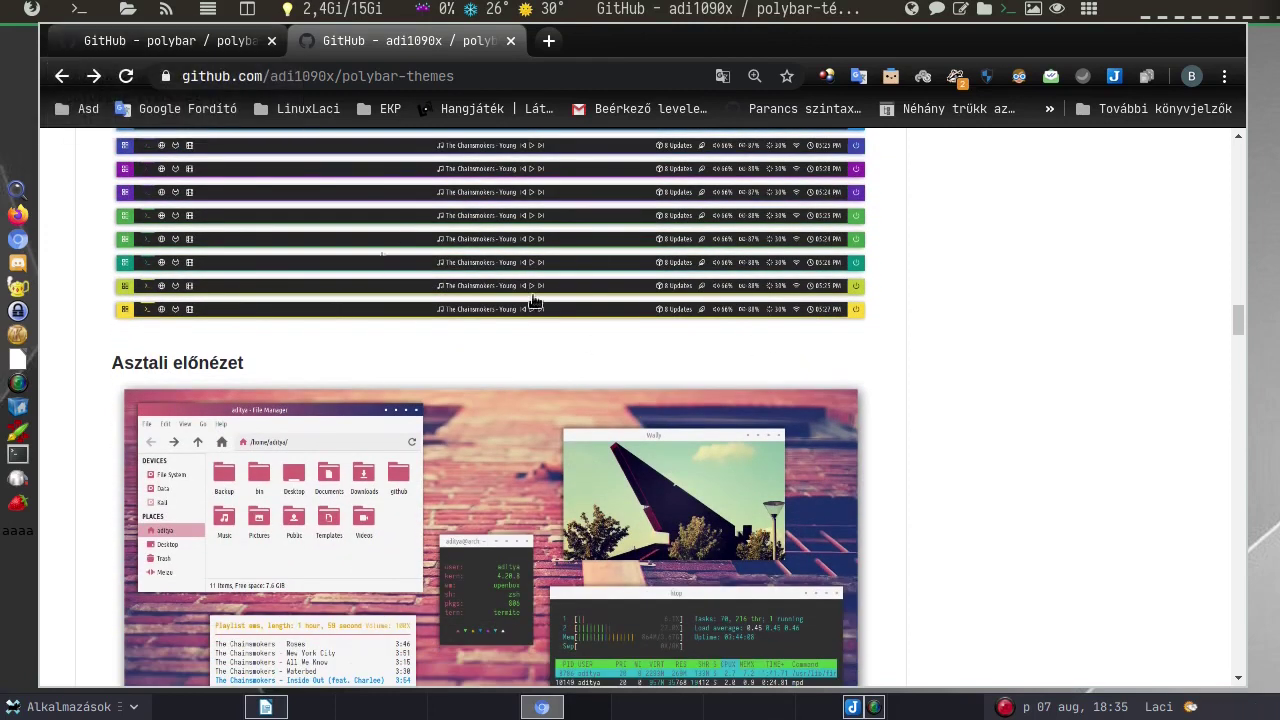
# - Read the polybar repository page from the per-distribution installation instructions through dependencies and source building to the licence
pyautogui.click(139, 46)
pyautogui.scroll(10, 505, 449)
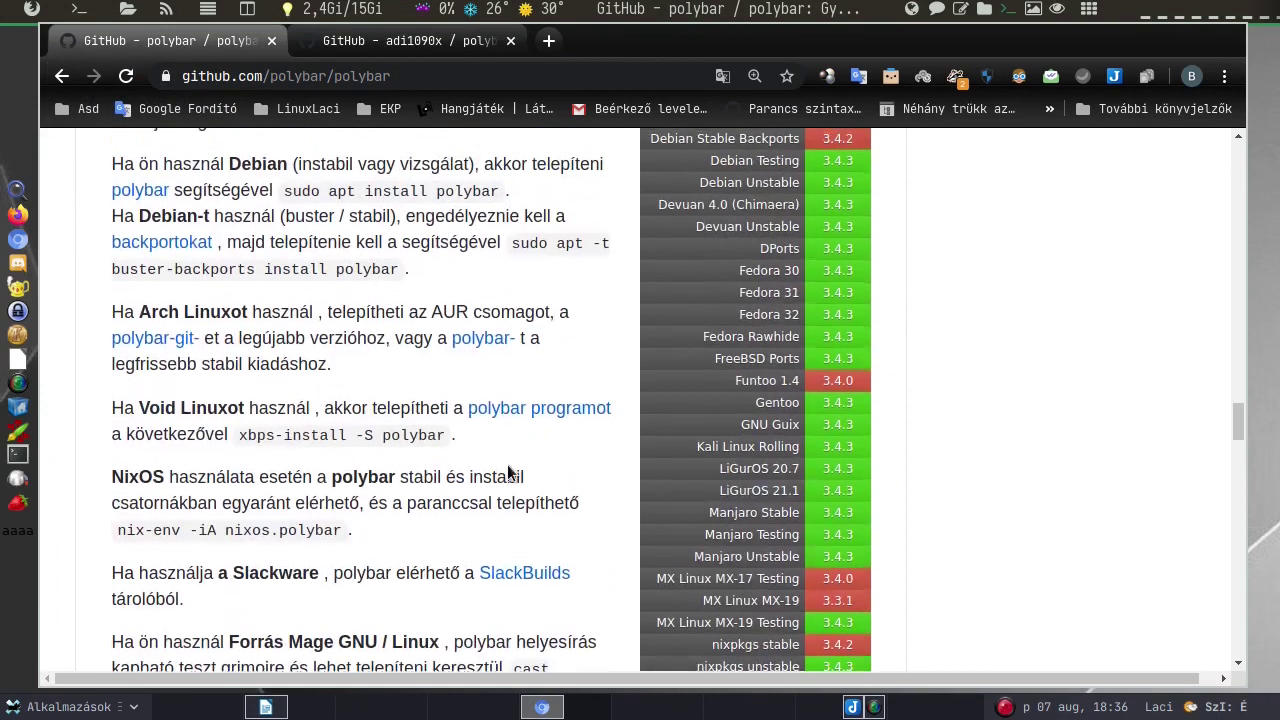
pyautogui.scroll(-9, 507, 466)
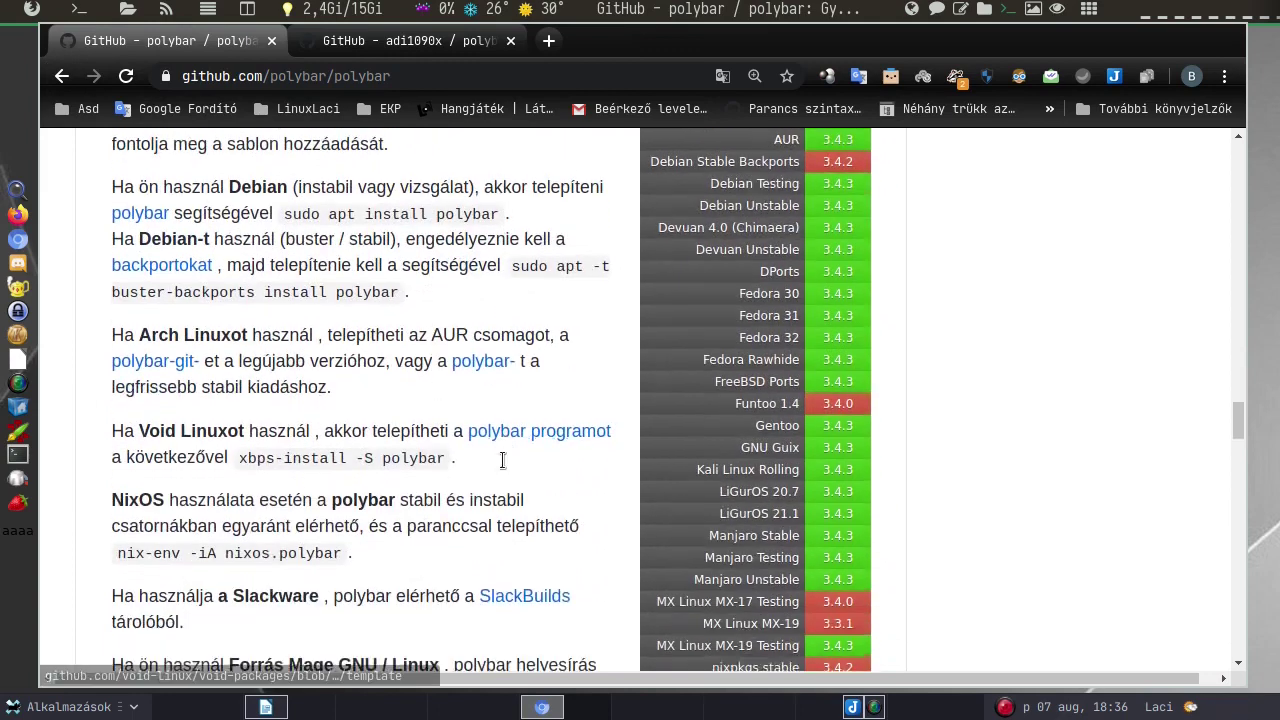
pyautogui.scroll(-1, 498, 464)
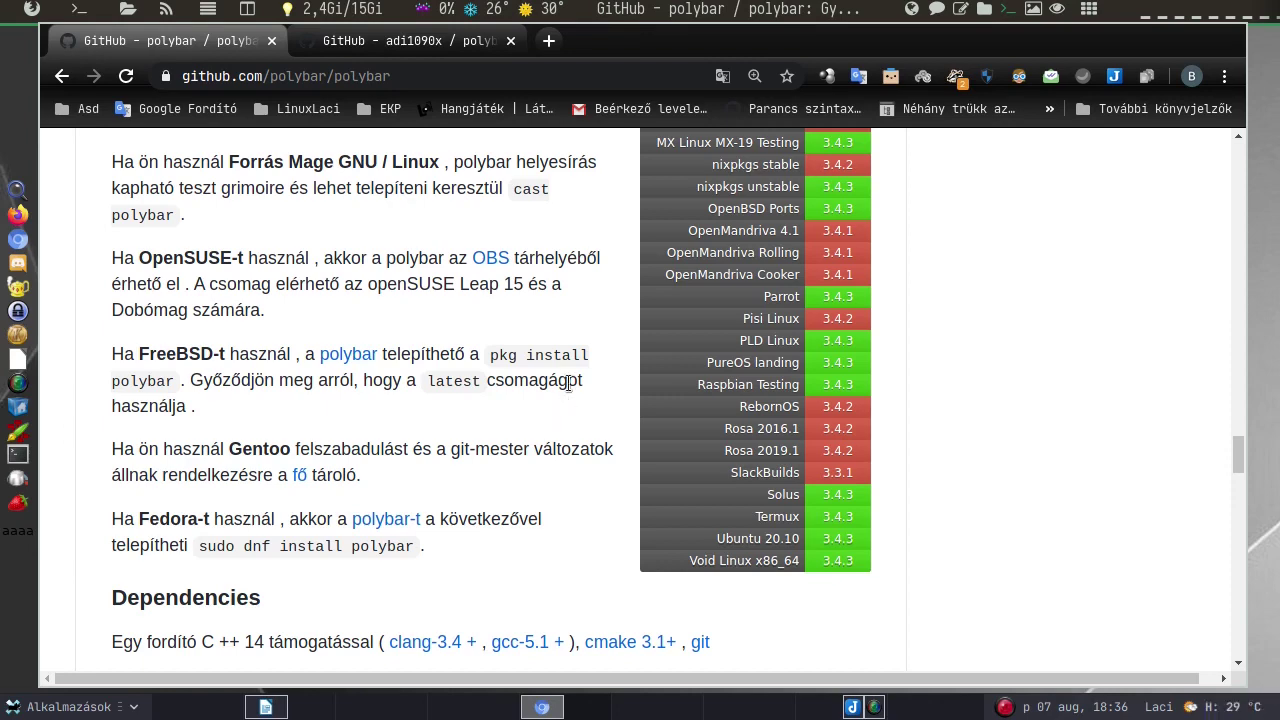
pyautogui.scroll(-4, 570, 377)
pyautogui.scroll(-14, 570, 377)
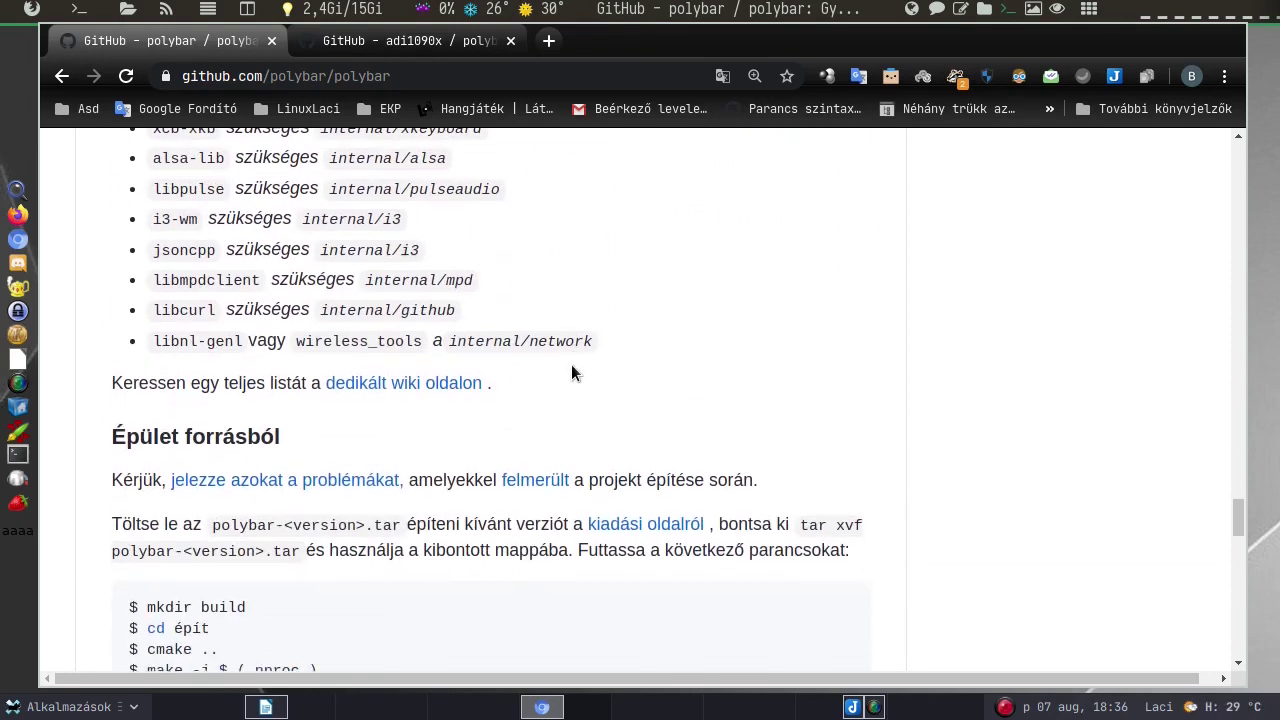
pyautogui.scroll(-5, 572, 372)
pyautogui.scroll(-3, 571, 372)
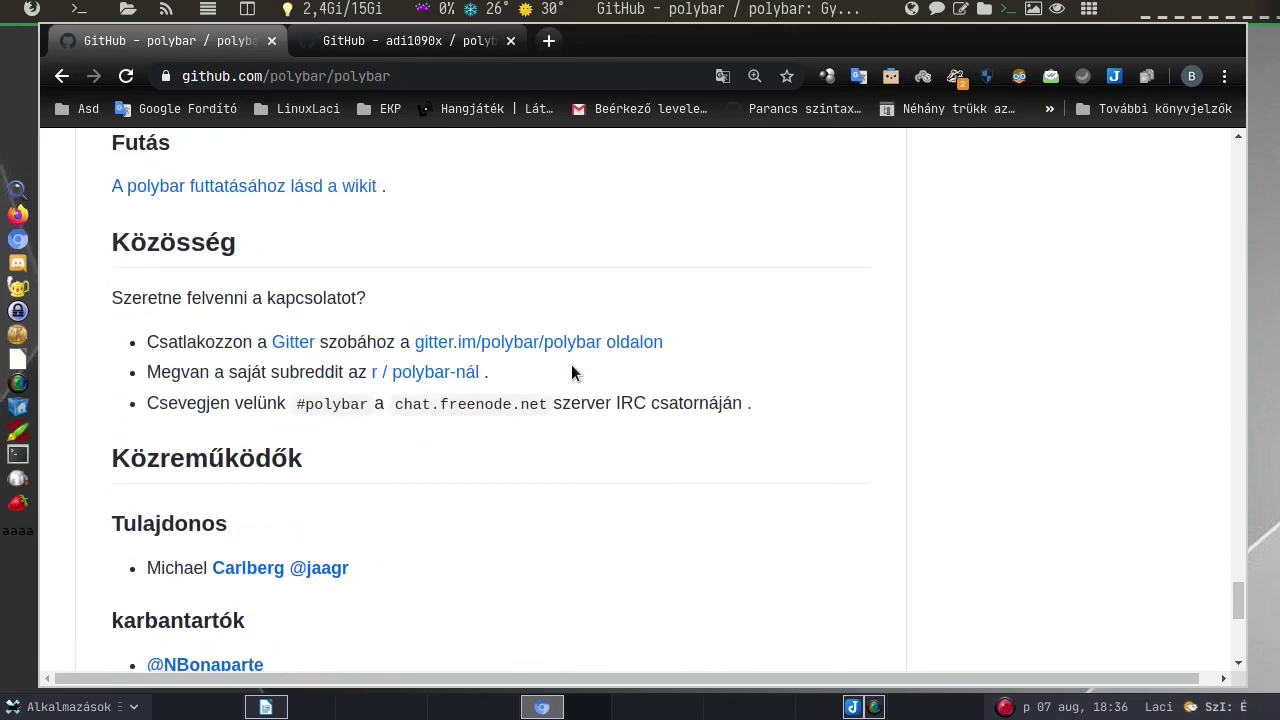
pyautogui.scroll(-6, 571, 372)
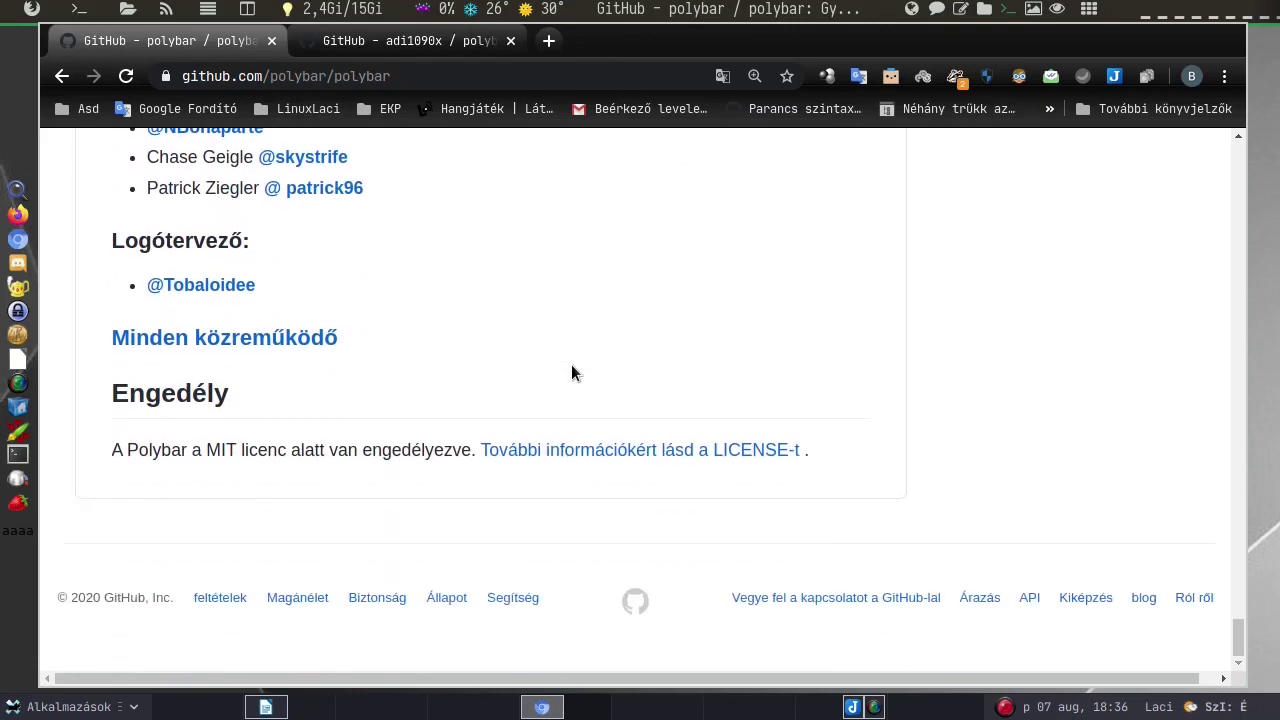
# - Go to the polybar wiki home page and examine its getting-started notes, command-line options, launch script and module list
pyautogui.scroll(3, 571, 372)
pyautogui.hotkey('alt', 'Left')
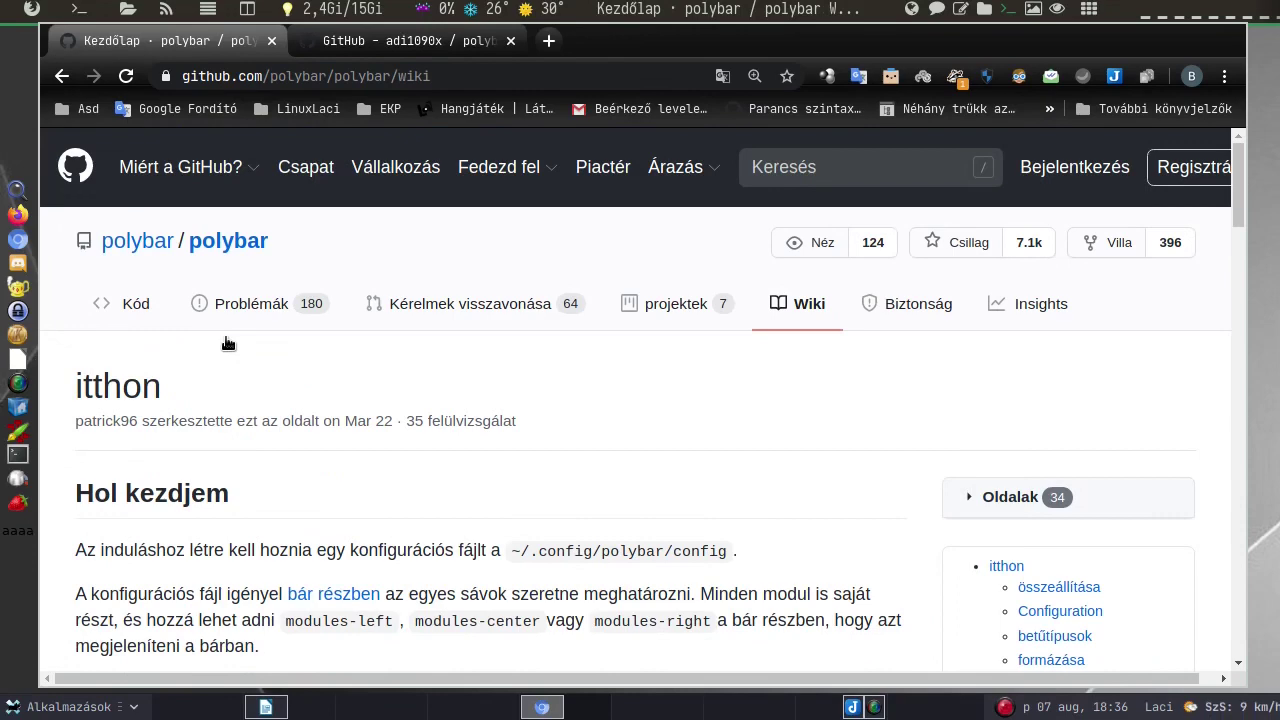
pyautogui.scroll(-3, 370, 393)
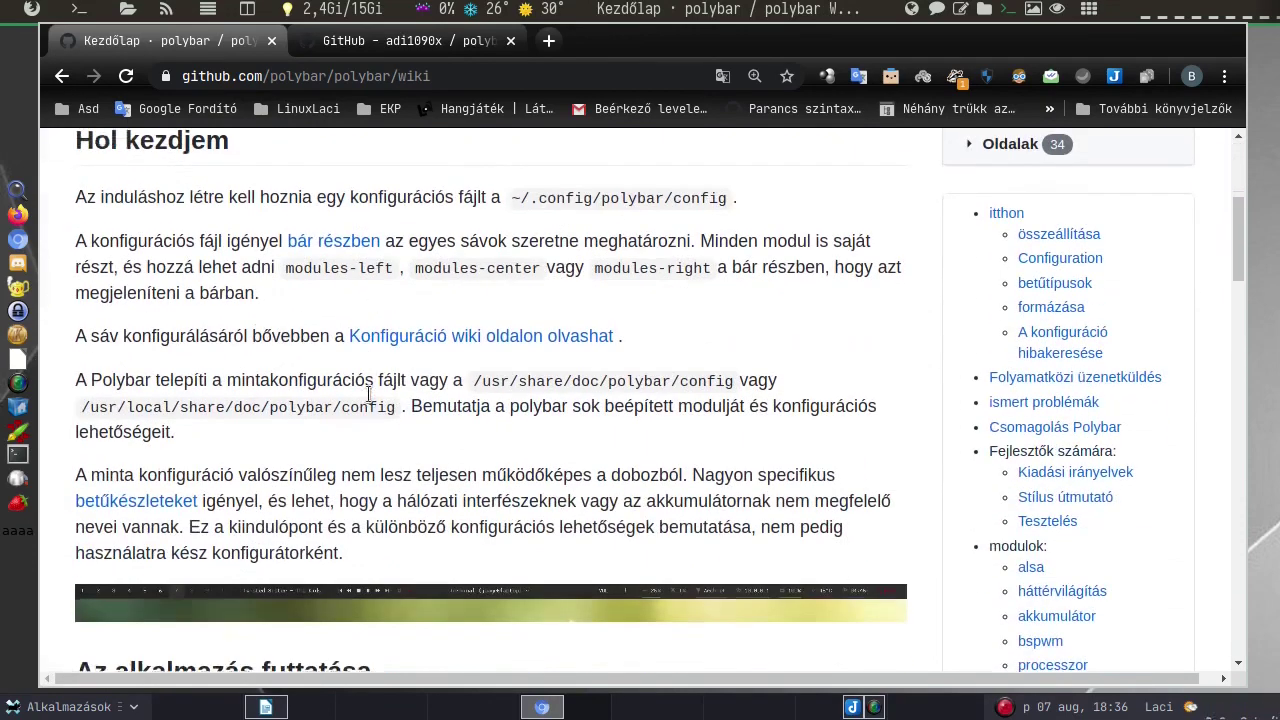
pyautogui.scroll(-7, 368, 392)
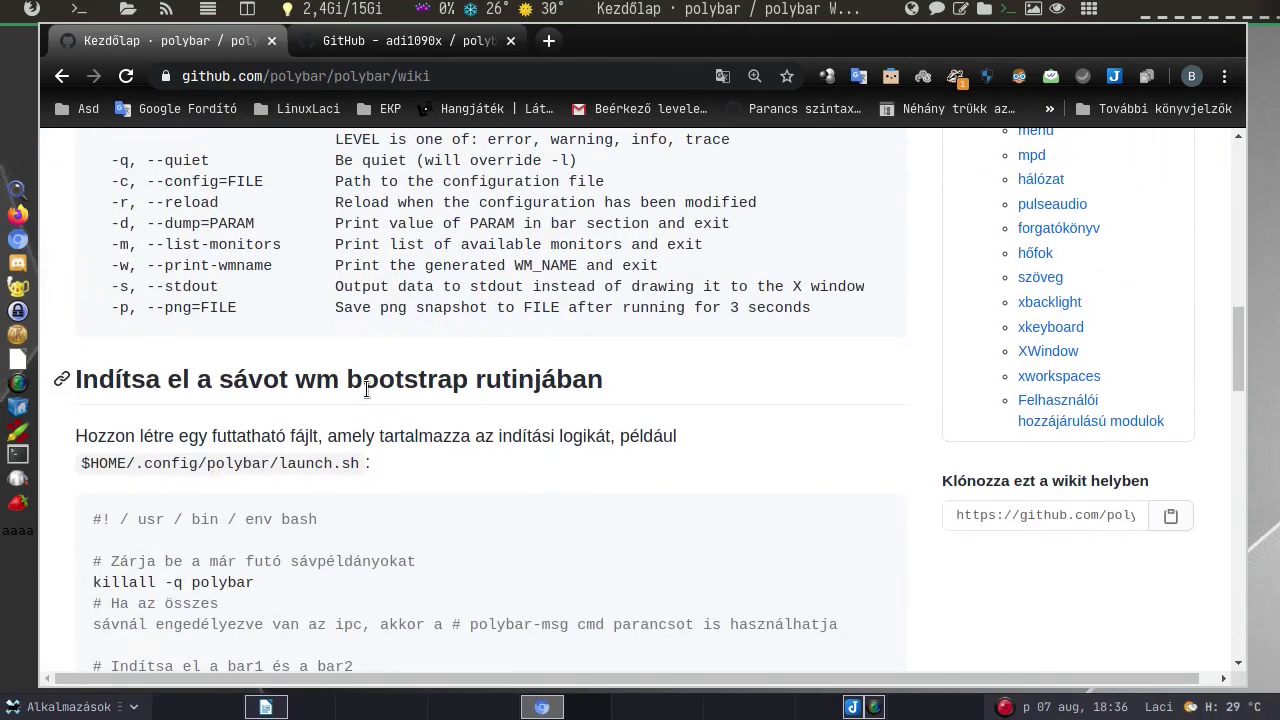
pyautogui.scroll(-5, 366, 390)
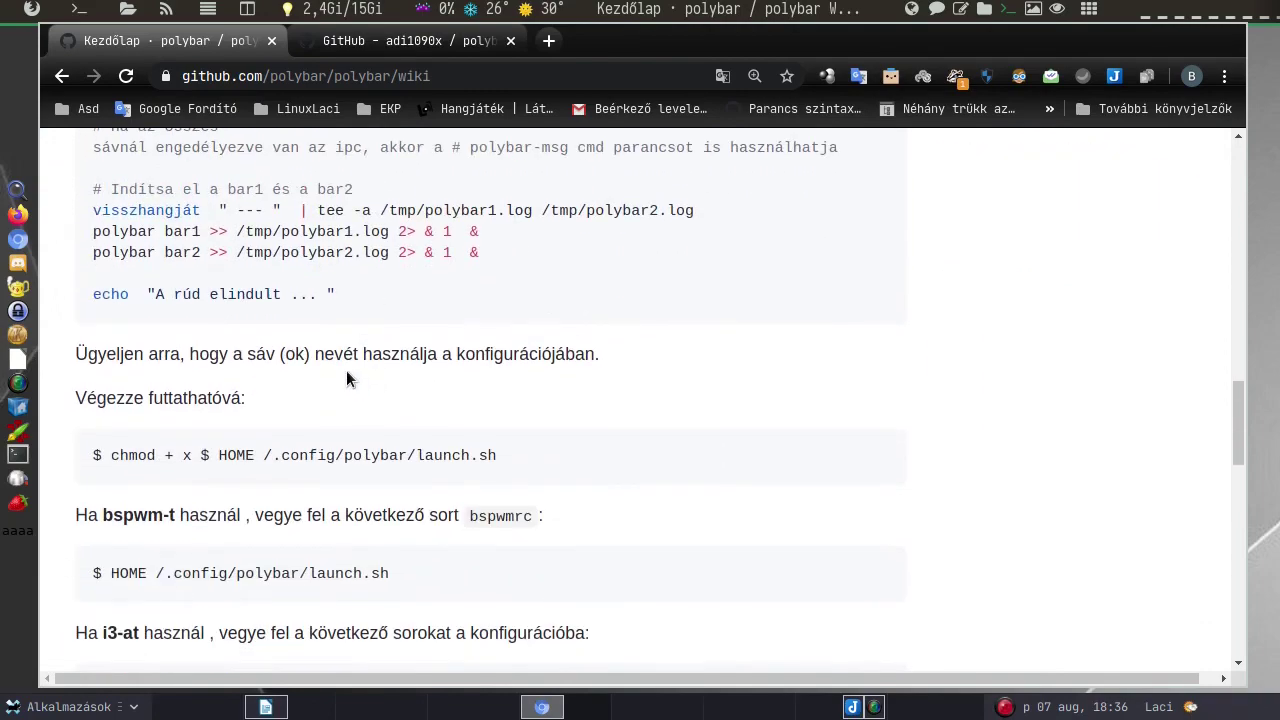
pyautogui.scroll(3, 346, 380)
pyautogui.scroll(5, 346, 378)
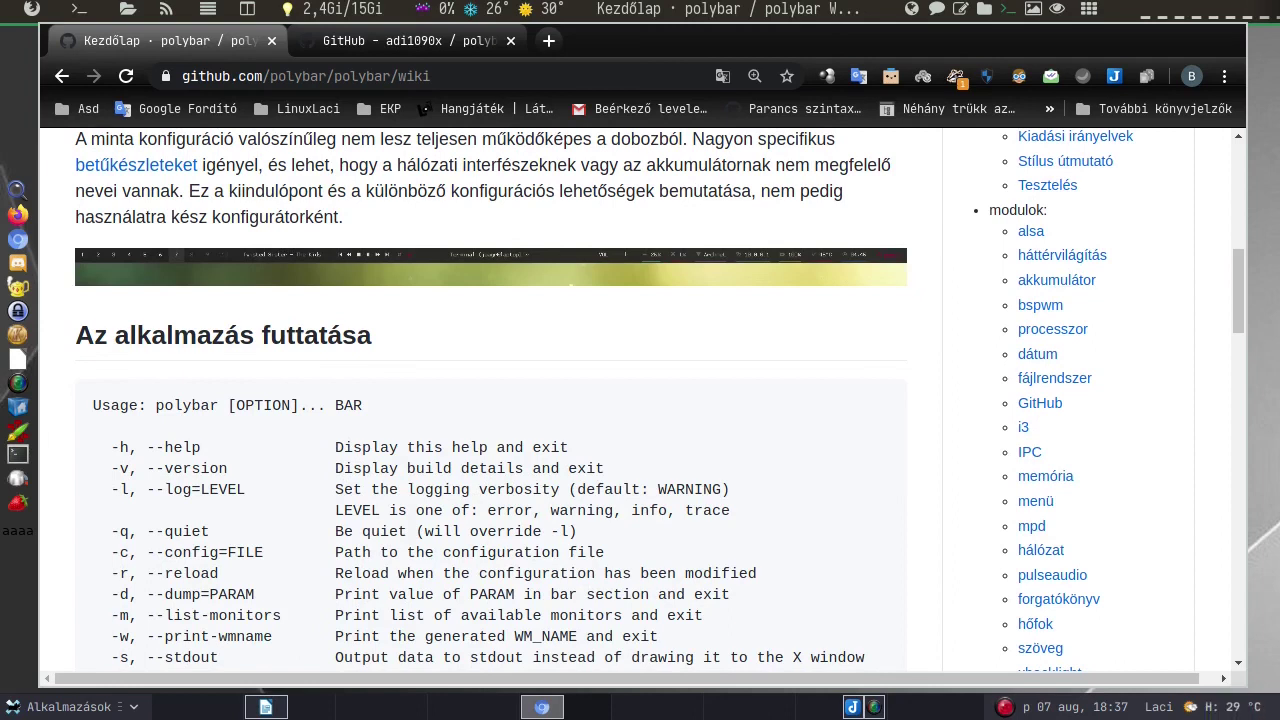
pyautogui.scroll(-5, 923, 338)
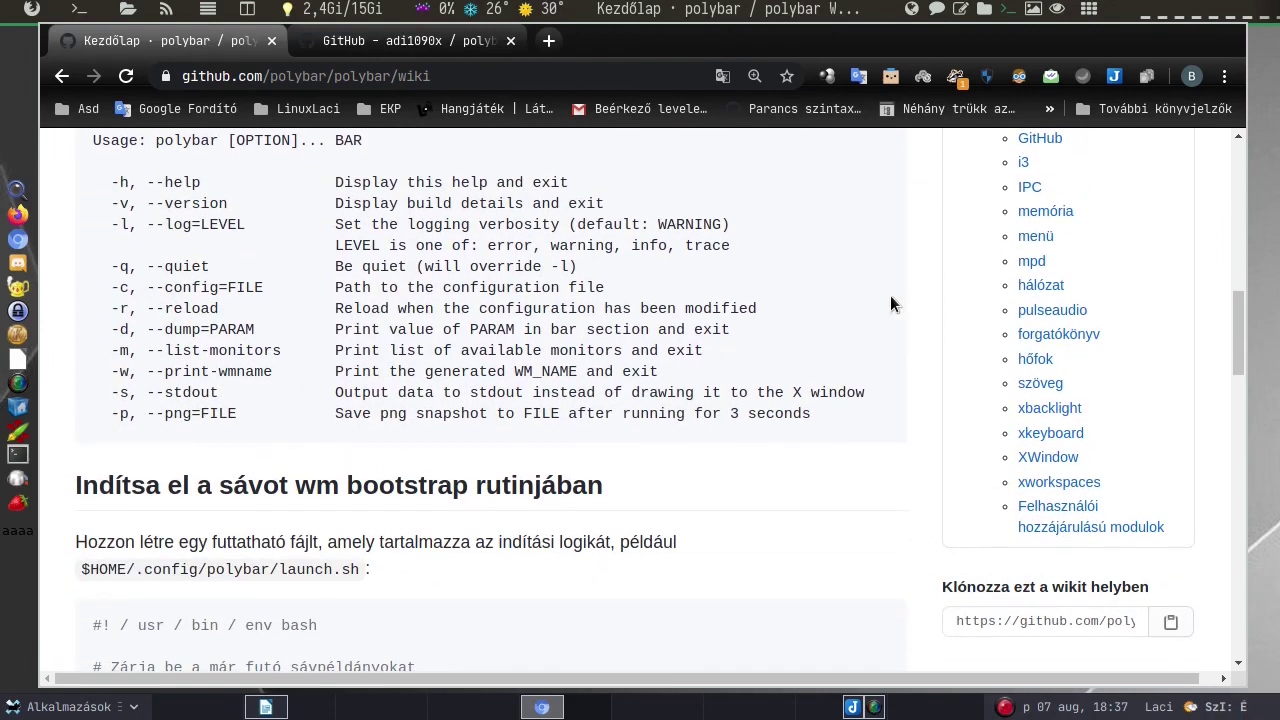
pyautogui.scroll(5, 958, 343)
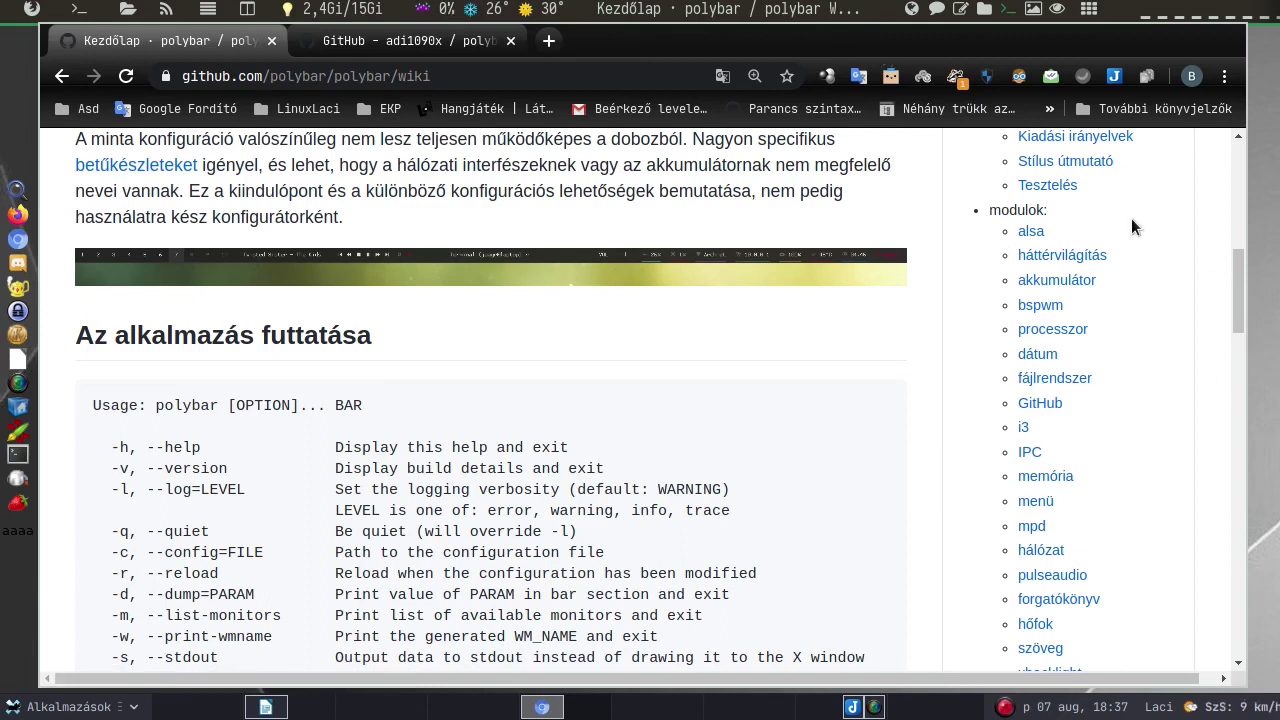
pyautogui.scroll(-4, 943, 414)
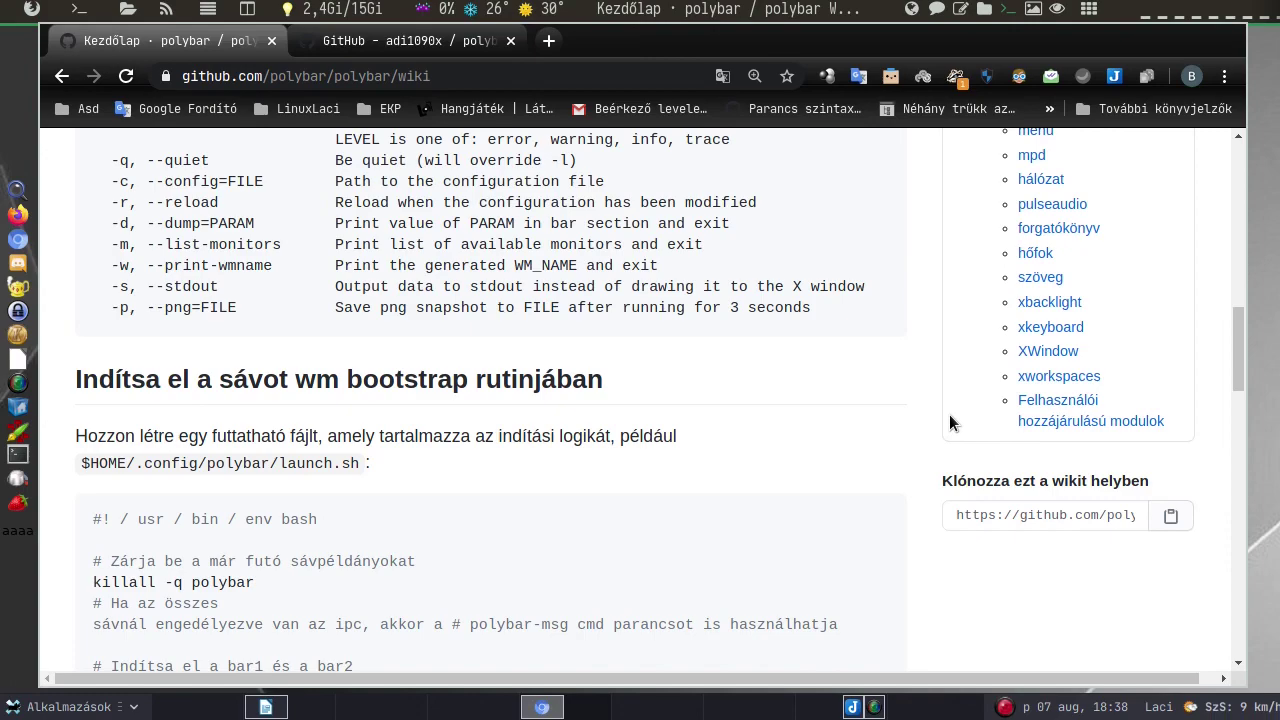
# - Open the polybar configuration file from the config file launcher and show it full screen in Sublime Text
pyautogui.press('super+c')
pyautogui.press('Down')
pyautogui.press('Down')
pyautogui.press('Down')
pyautogui.press('Down')
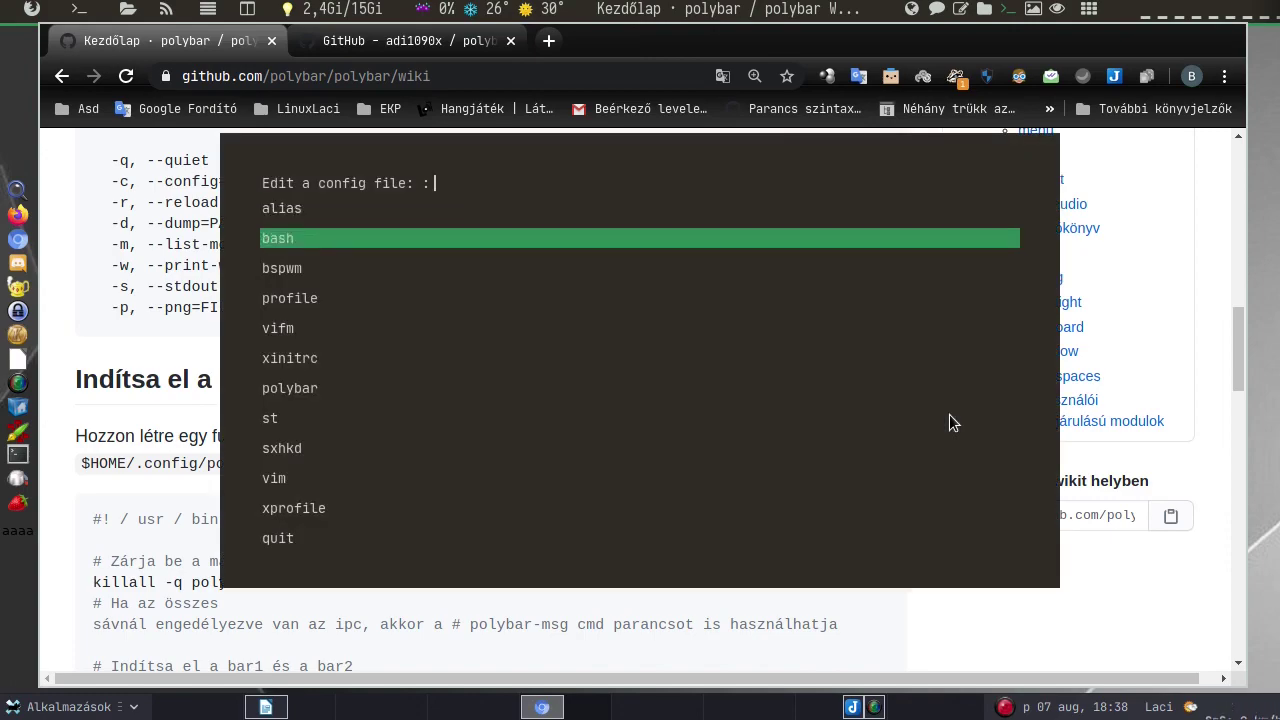
pyautogui.press('Down')
pyautogui.press('Down')
pyautogui.press('Return')
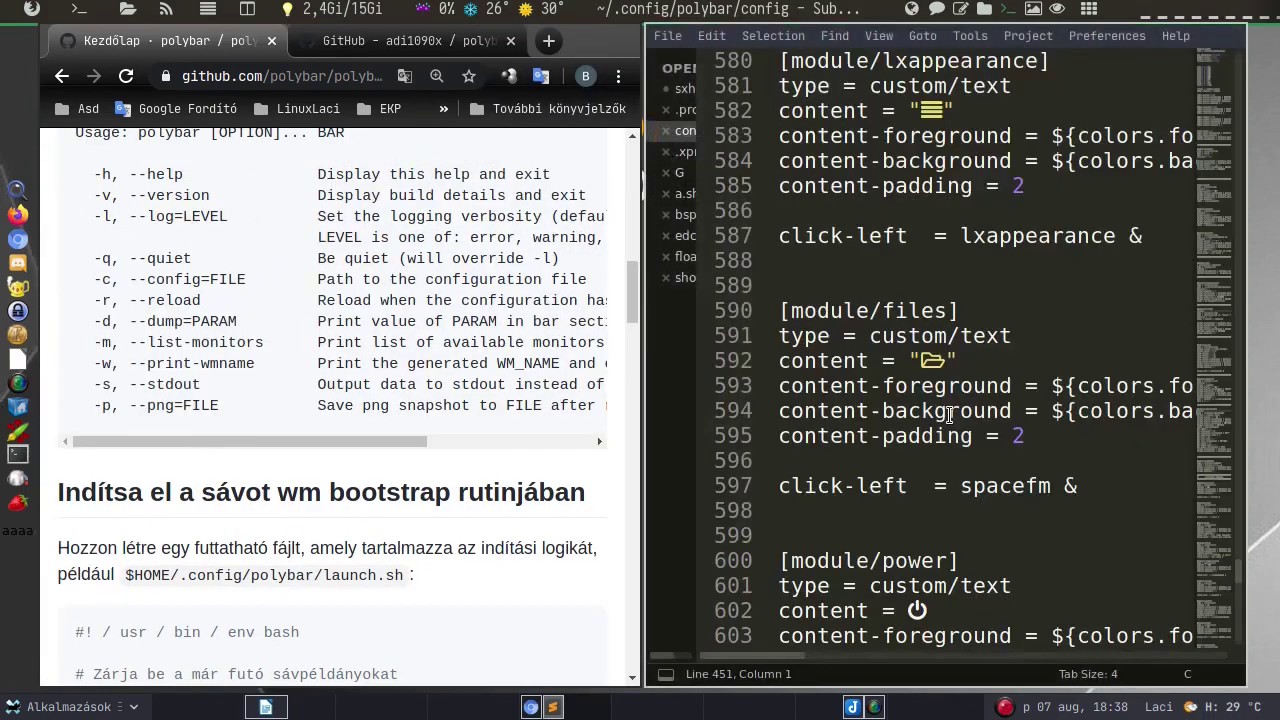
pyautogui.click(1066, 366)
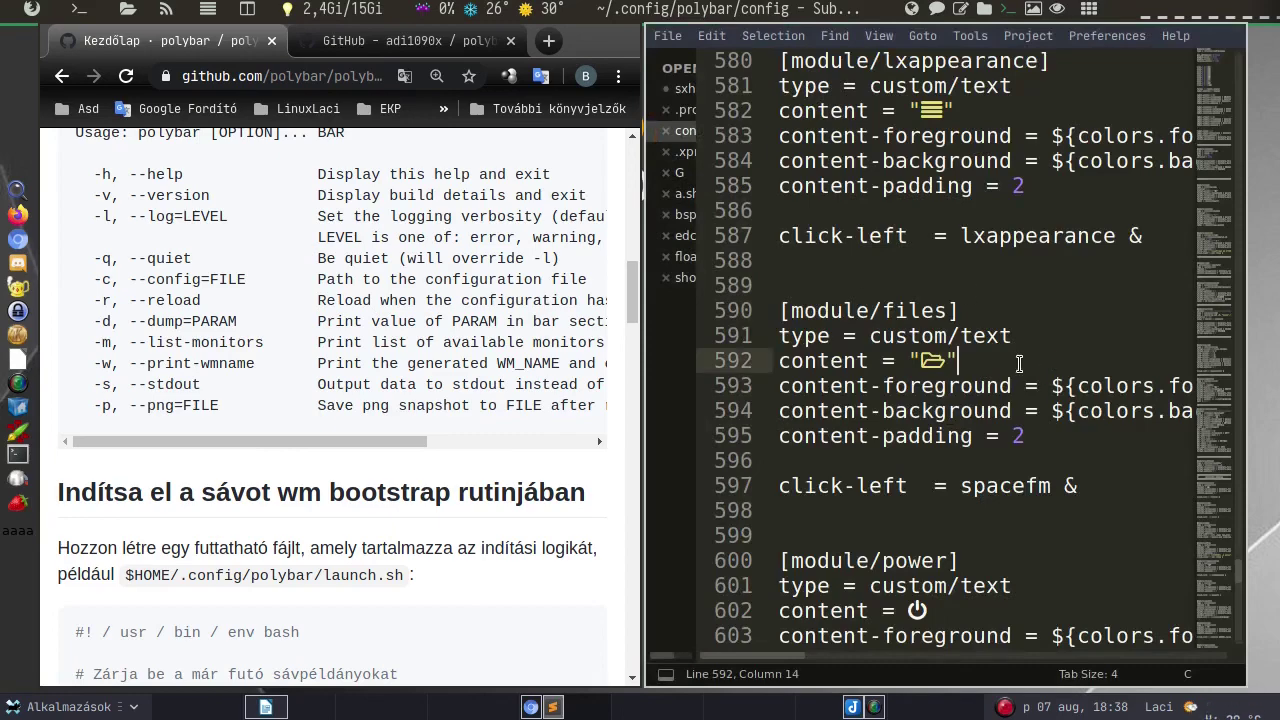
pyautogui.press('super+f')
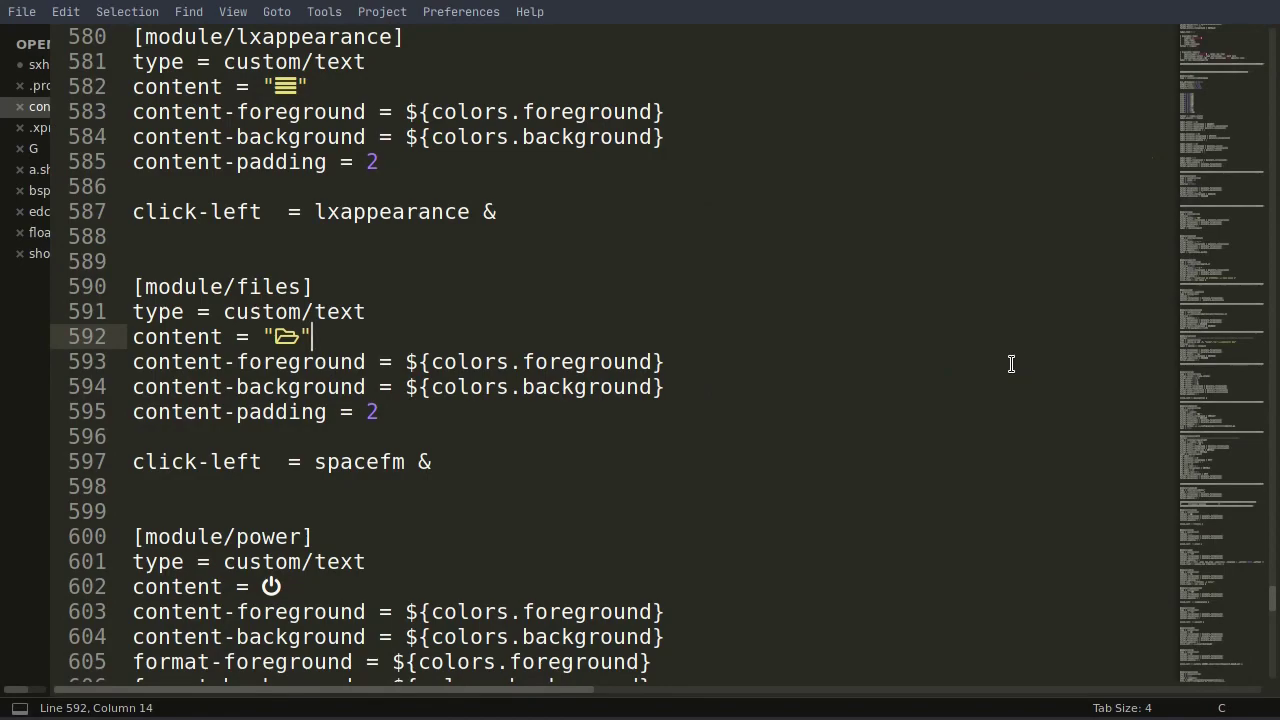
# - Look through the module definitions in the polybar config, from the files and wifi modules back to the cpu and kernel modules
pyautogui.scroll(3, 538, 388)
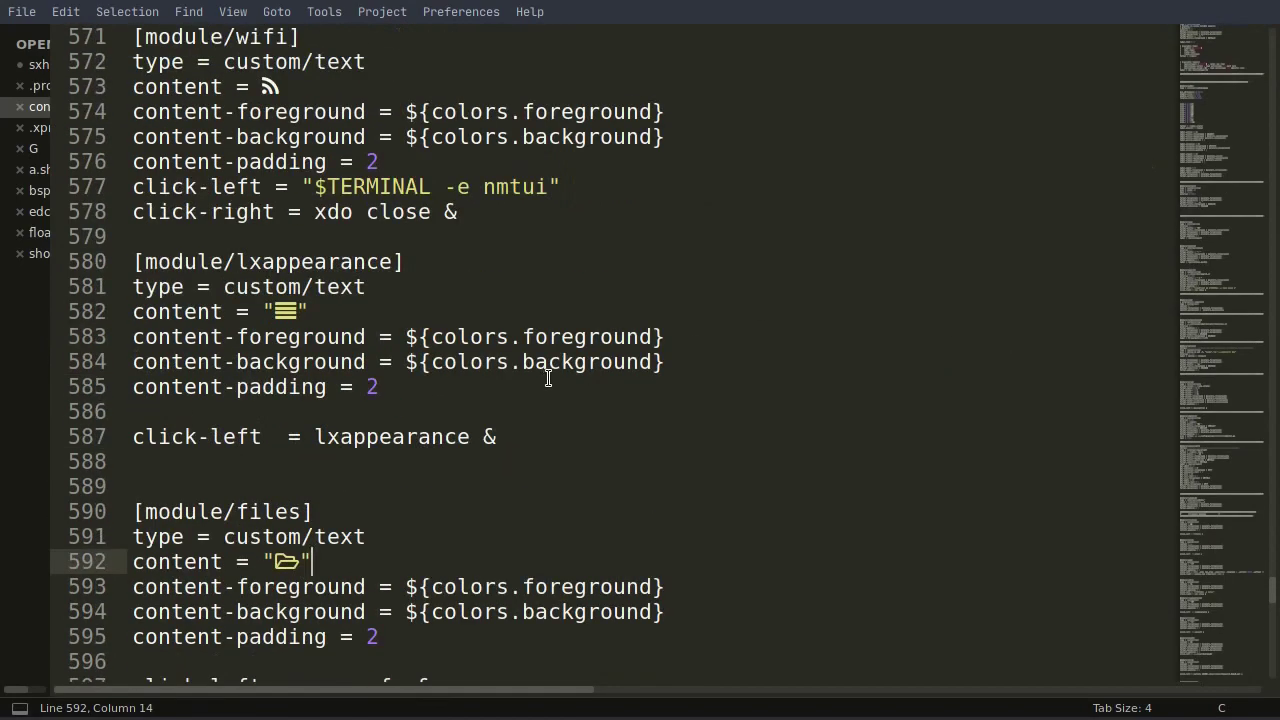
pyautogui.scroll(9, 540, 385)
pyautogui.scroll(20, 548, 377)
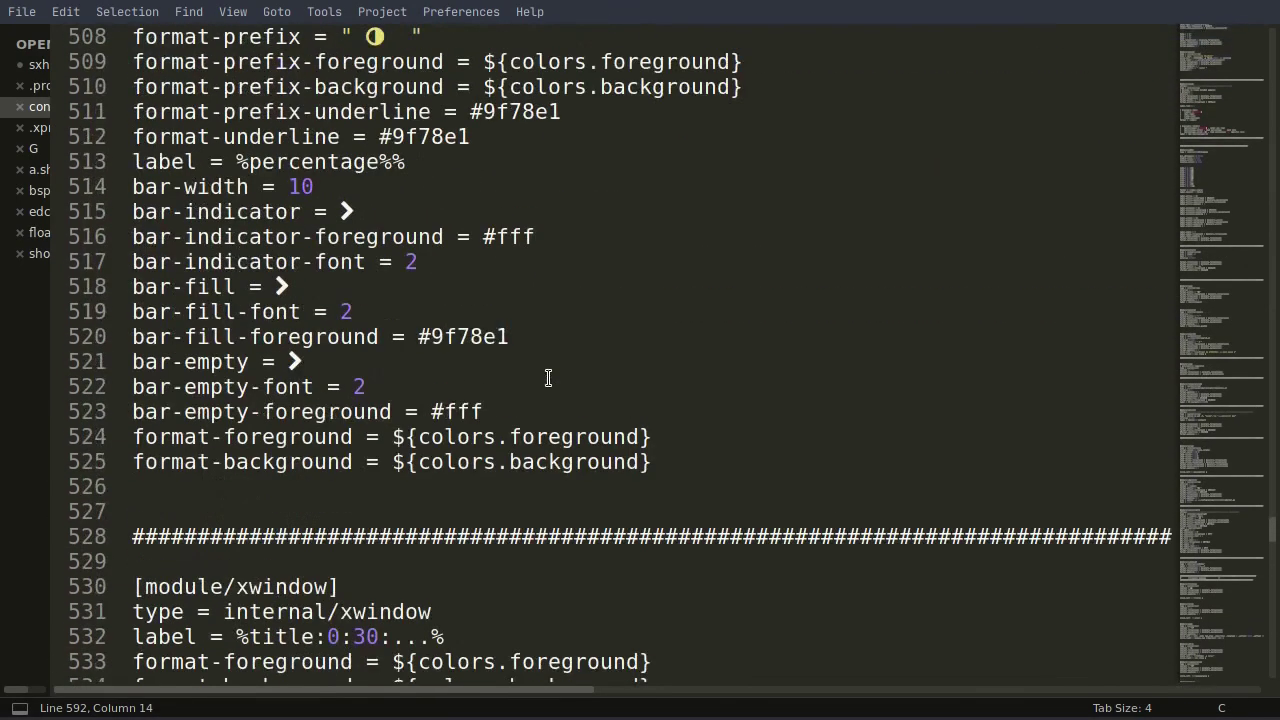
pyautogui.scroll(20, 548, 373)
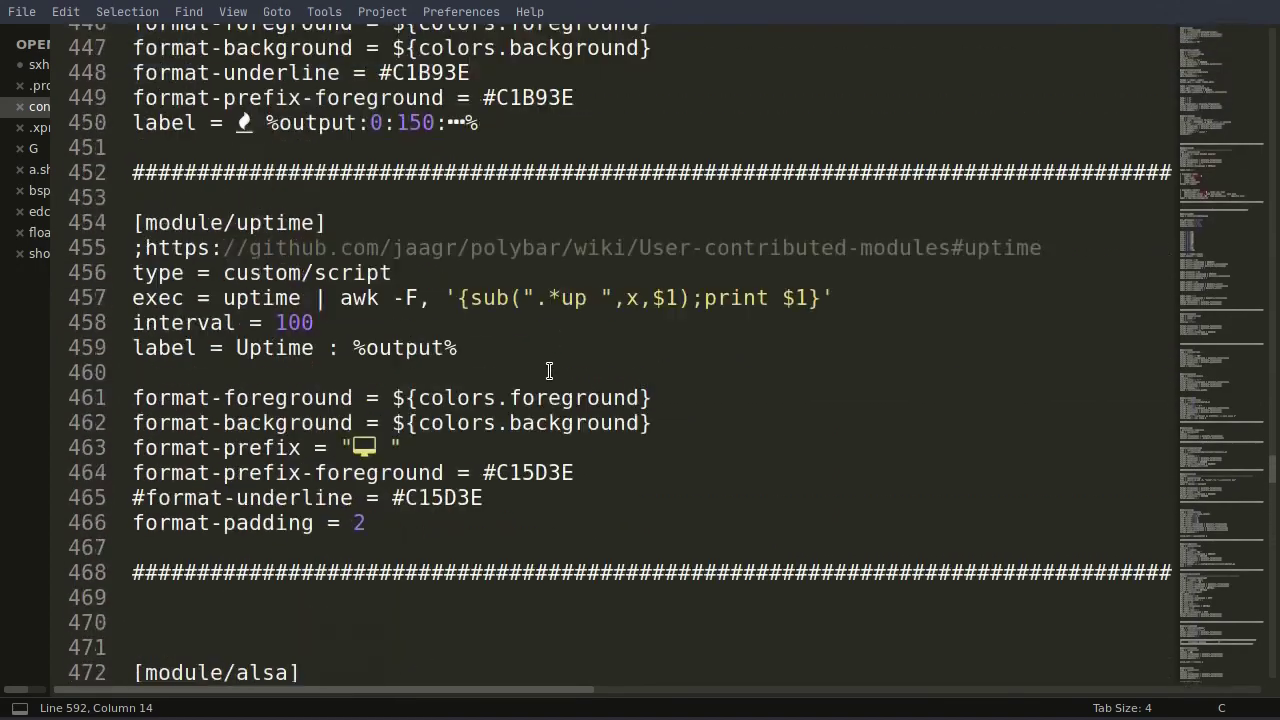
pyautogui.scroll(12, 549, 362)
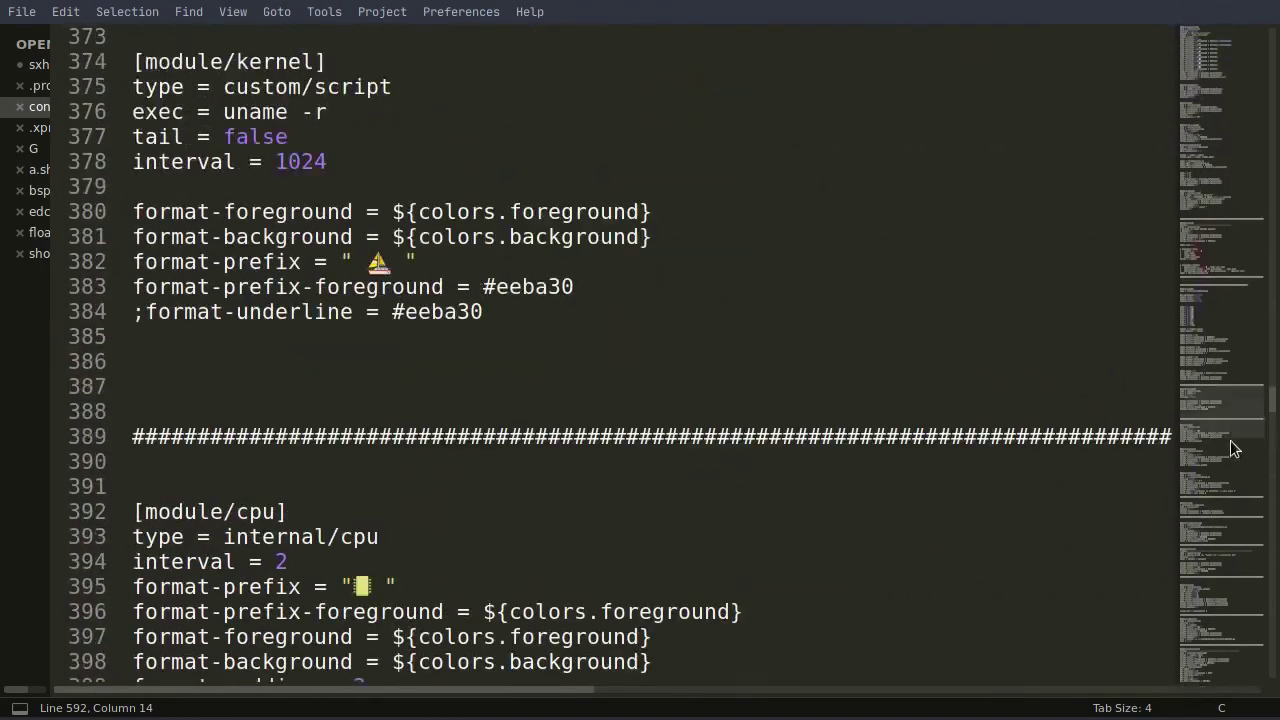
# - Review the global/wm, settings and colors sections at the start of the polybar config, down to the MAINBAR-BSPWM header
pyautogui.moveTo(1274, 410); pyautogui.dragTo(1272, 30)
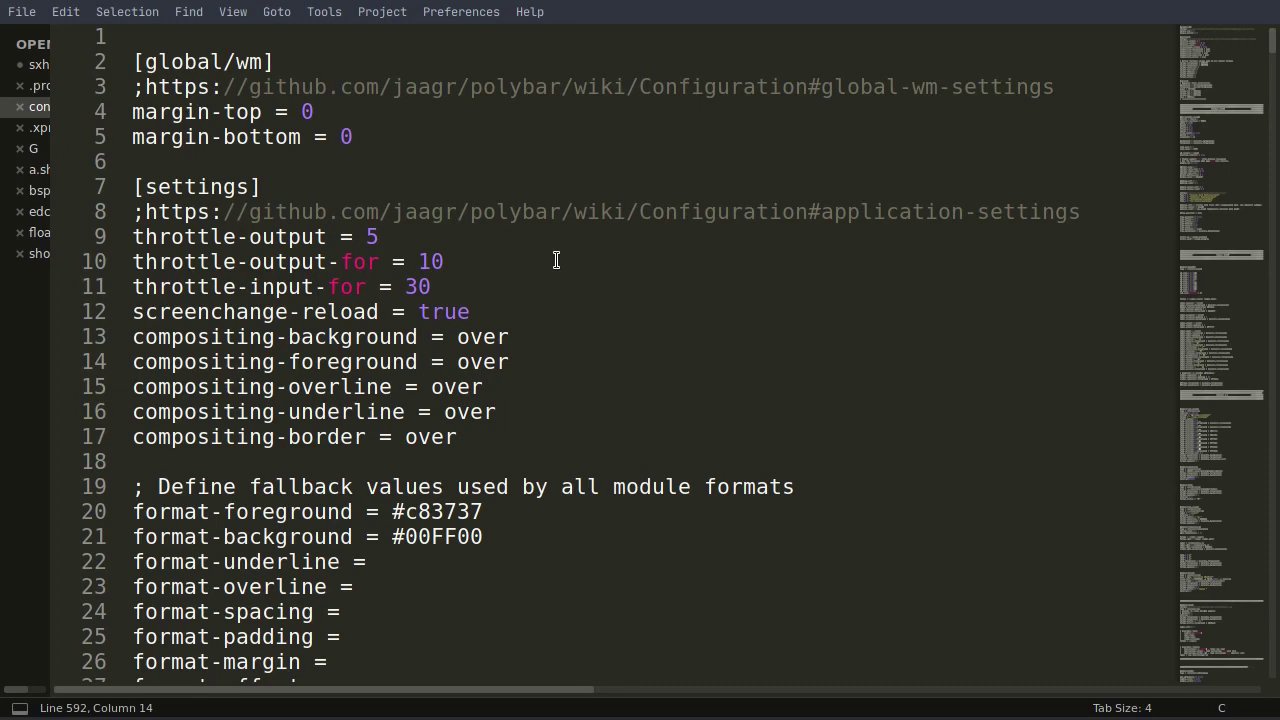
pyautogui.scroll(-7, 556, 261)
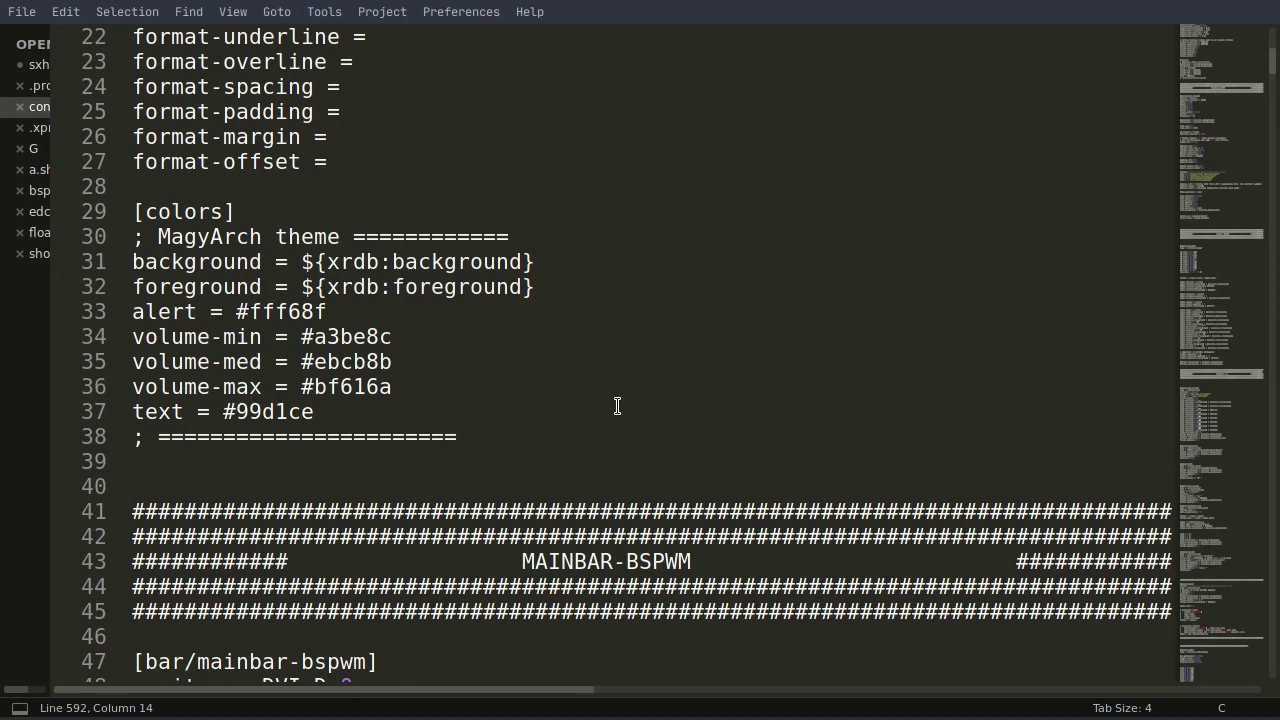
pyautogui.scroll(5, 617, 405)
pyautogui.scroll(2, 617, 405)
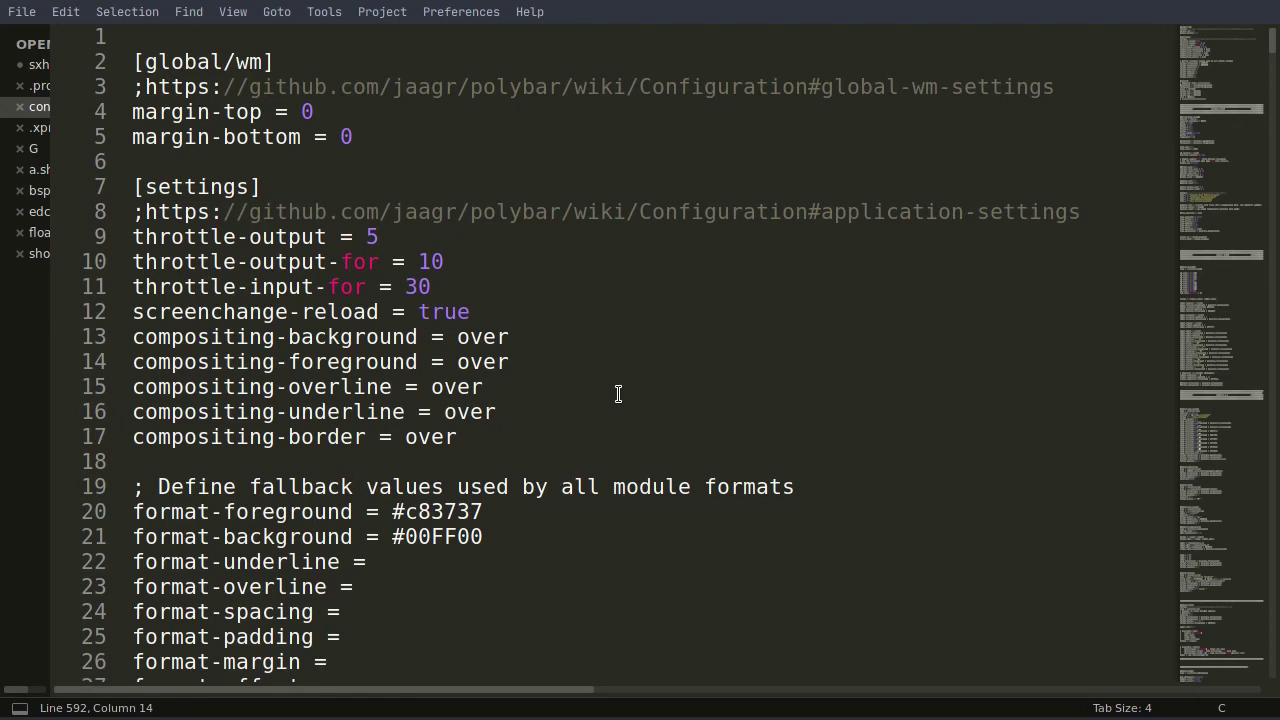
# - Go through the application settings, fallback format values and color definitions in the polybar config, down to the start of the mainbar-bspwm section
pyautogui.scroll(-3, 620, 390)
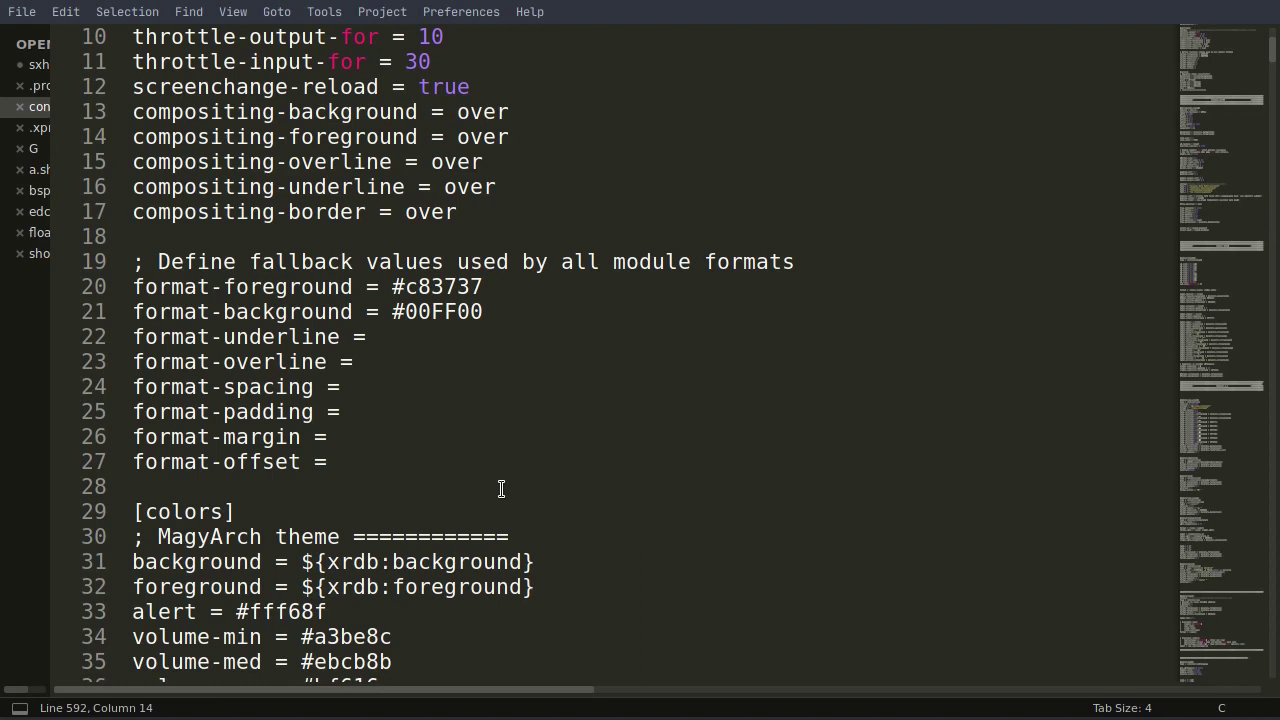
pyautogui.scroll(-2, 495, 592)
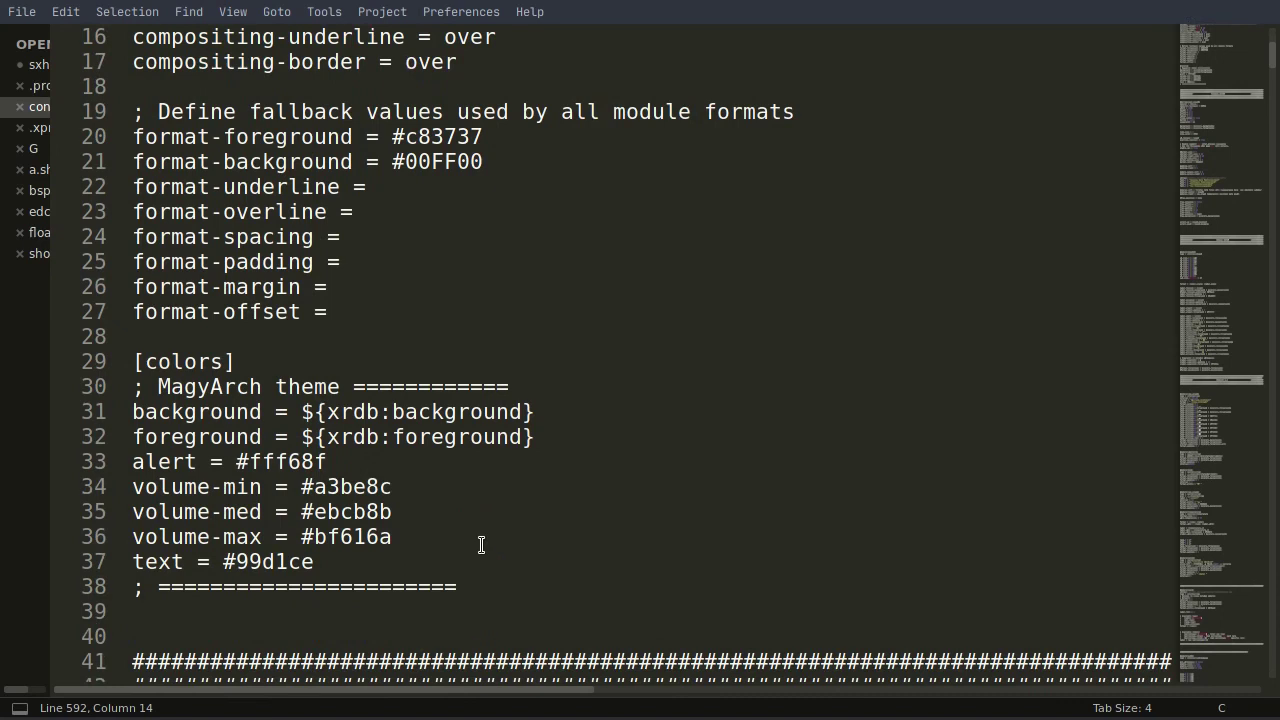
pyautogui.scroll(-3, 481, 545)
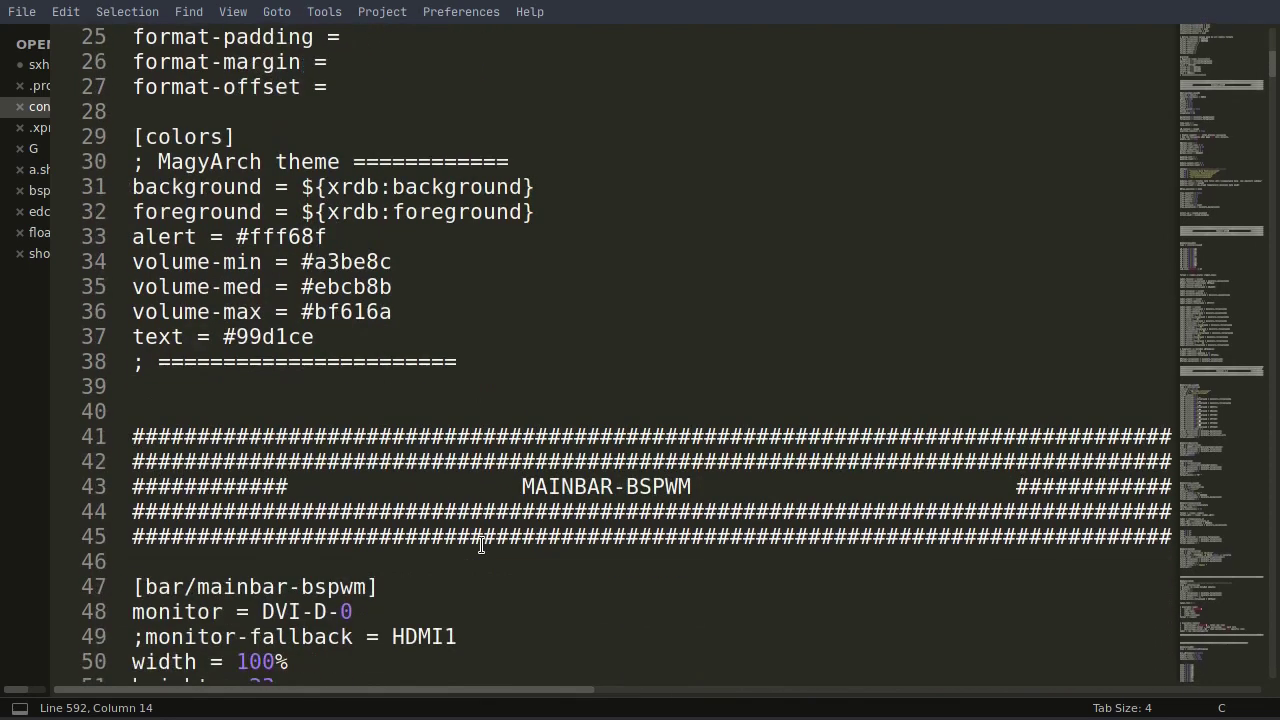
pyautogui.scroll(-3, 481, 545)
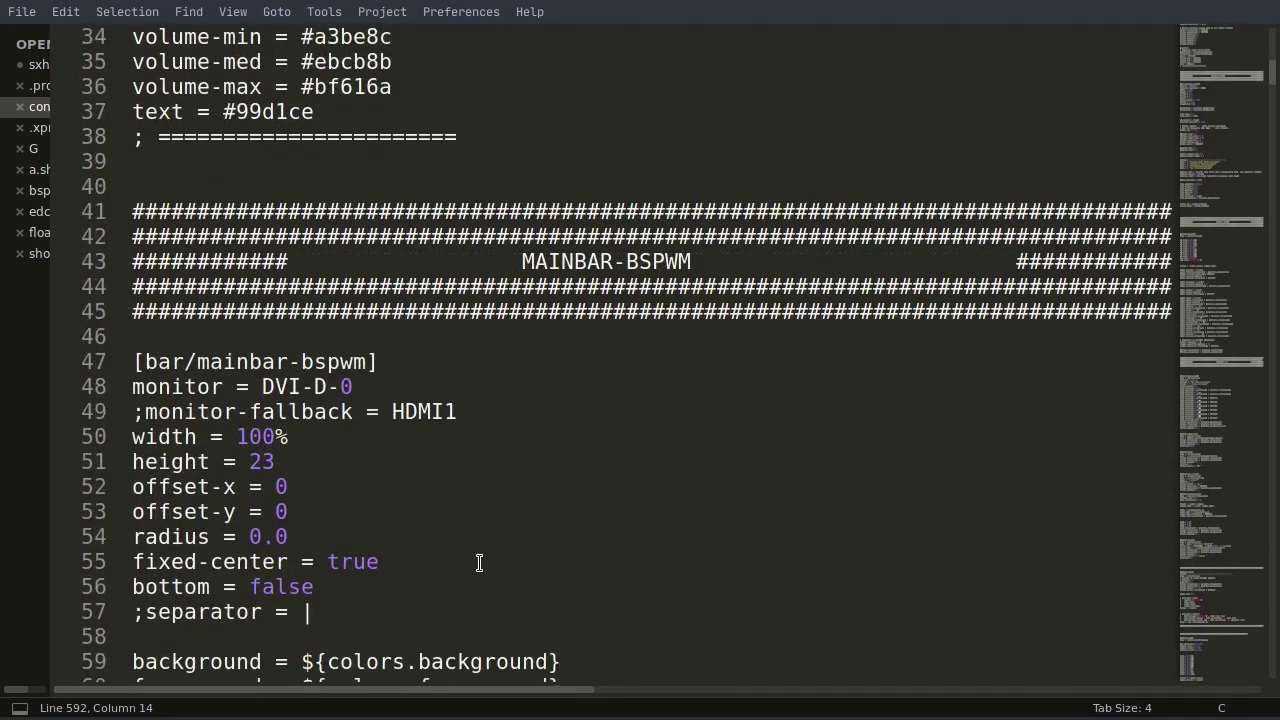
pyautogui.scroll(-1, 618, 496)
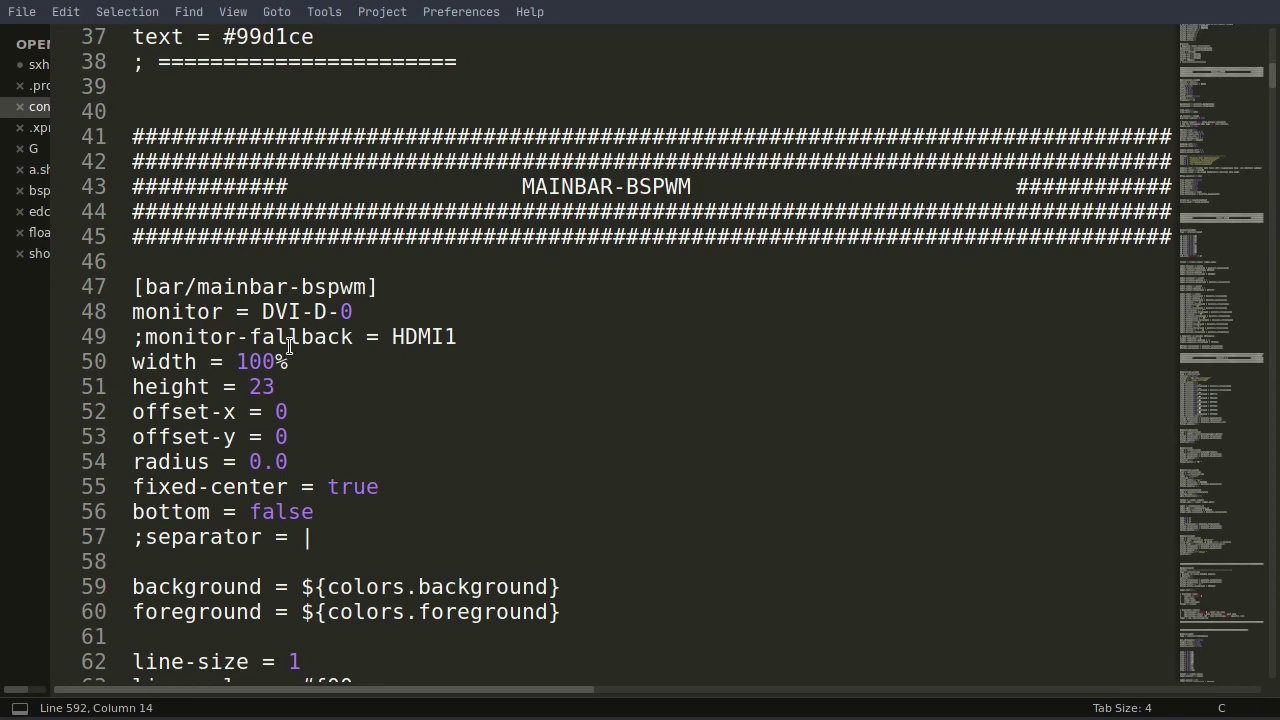
# - Examine the mainbar-bspwm section's size, border, padding, font, module placement, tray and scroll settings
pyautogui.scroll(-4, 289, 346)
pyautogui.scroll(-2, 289, 346)
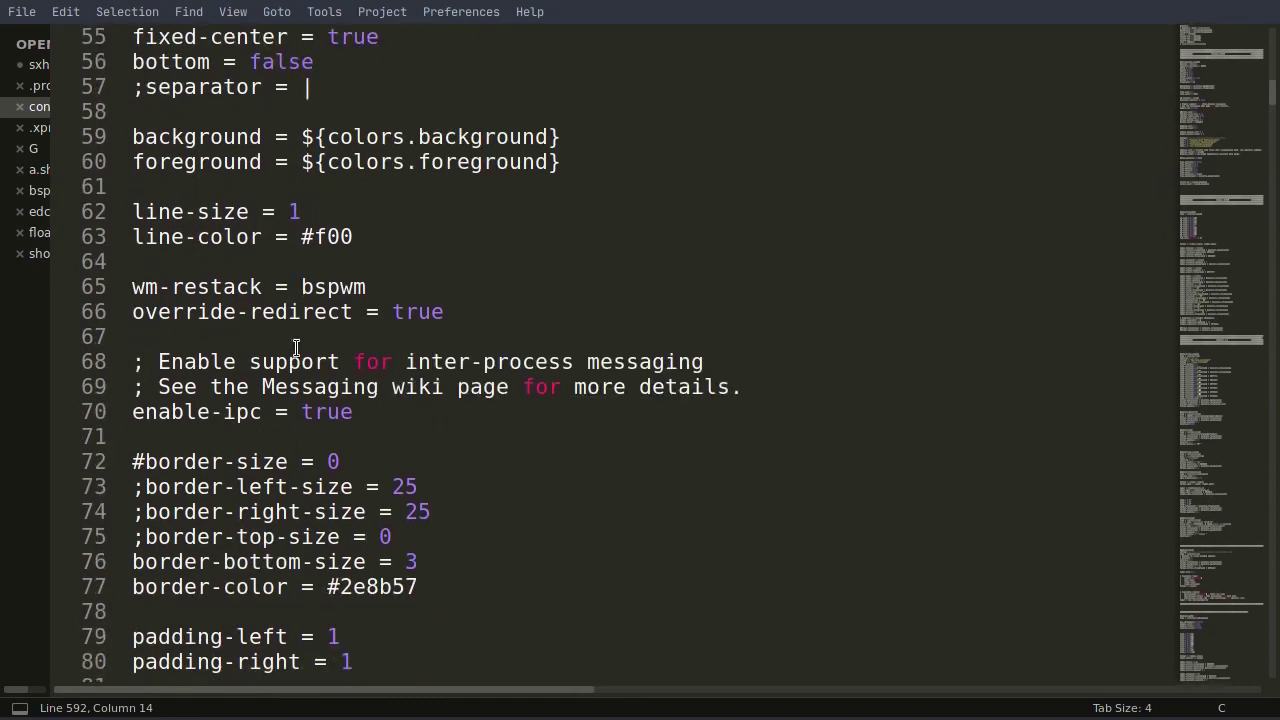
pyautogui.scroll(-3, 637, 537)
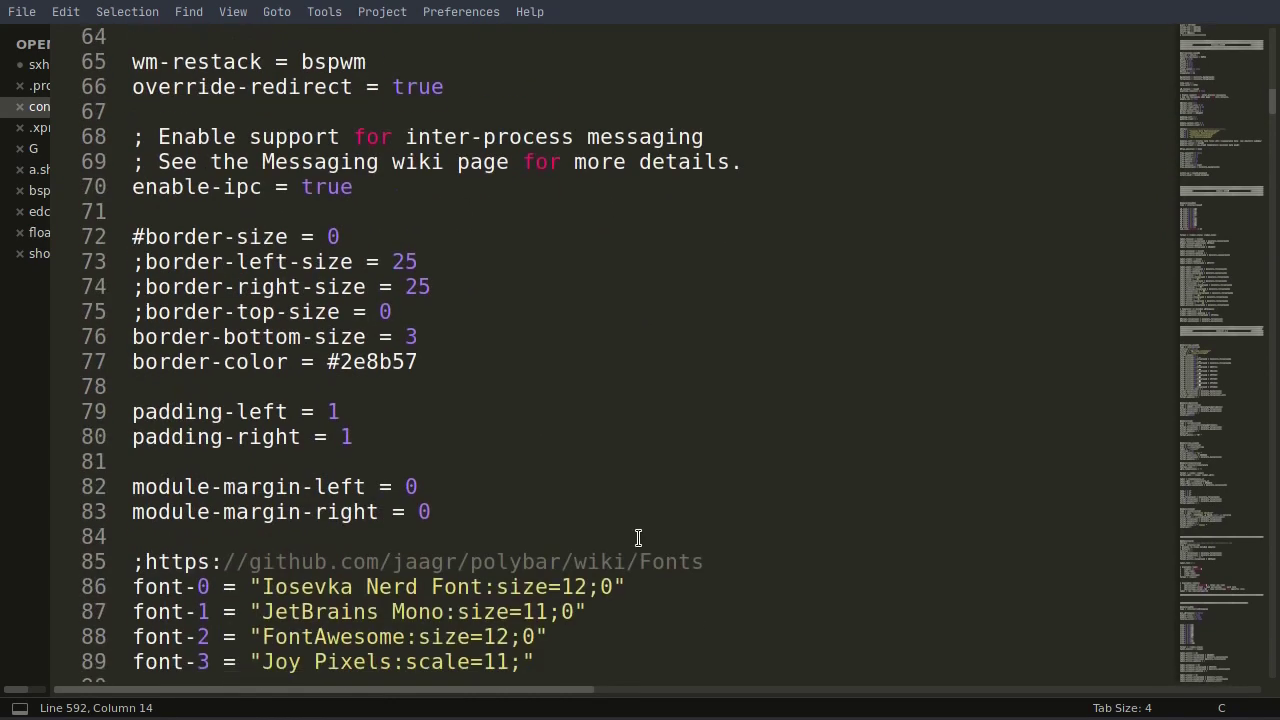
pyautogui.scroll(-2, 638, 538)
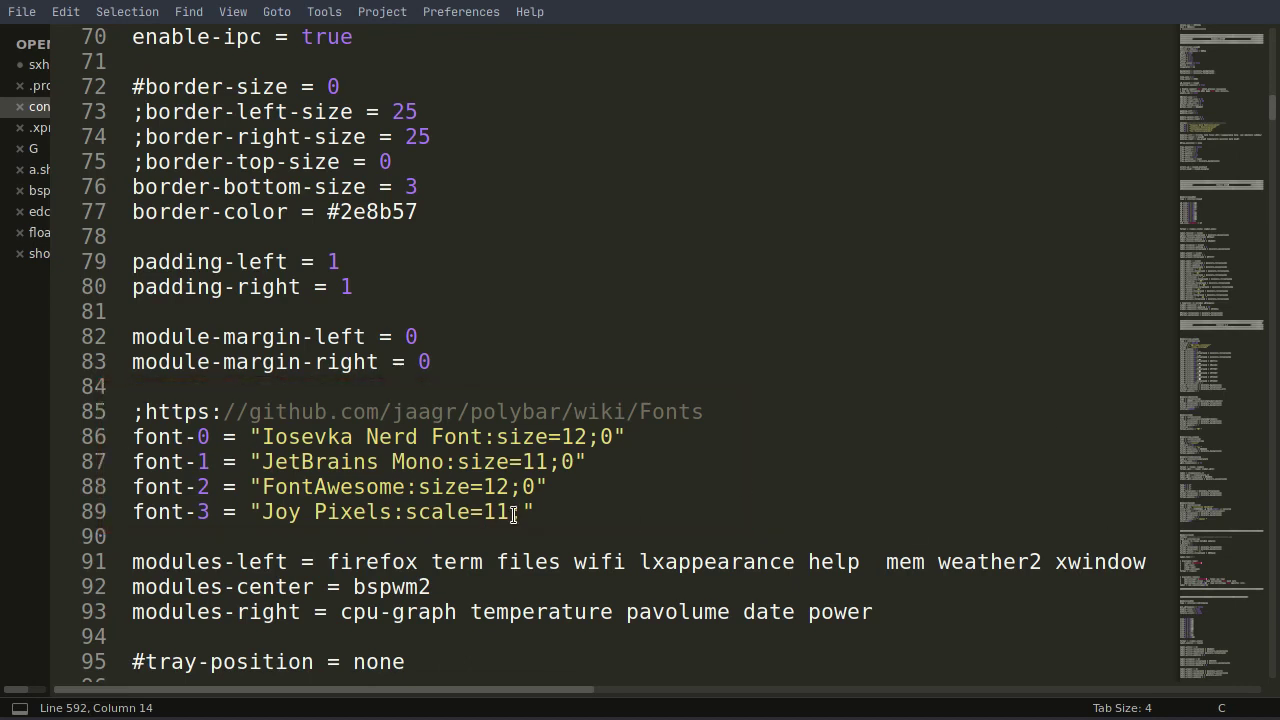
pyautogui.scroll(-2, 499, 505)
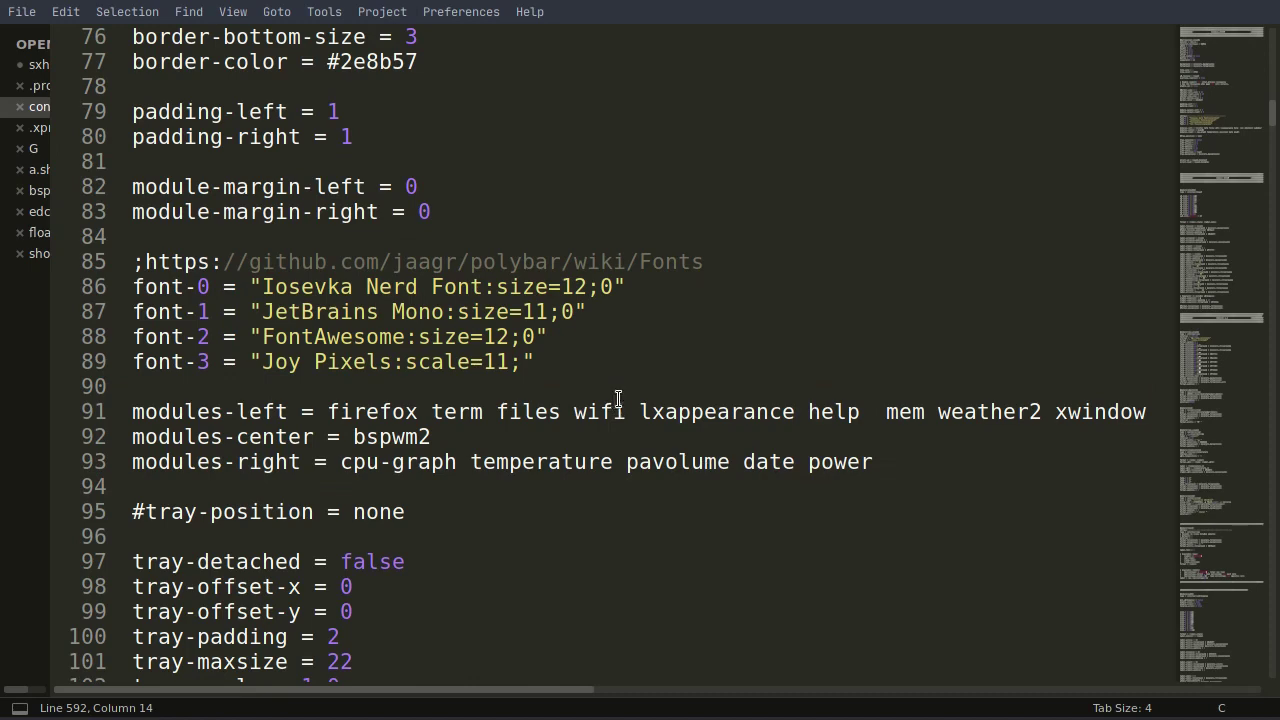
pyautogui.scroll(-3, 617, 398)
pyautogui.scroll(-2, 619, 395)
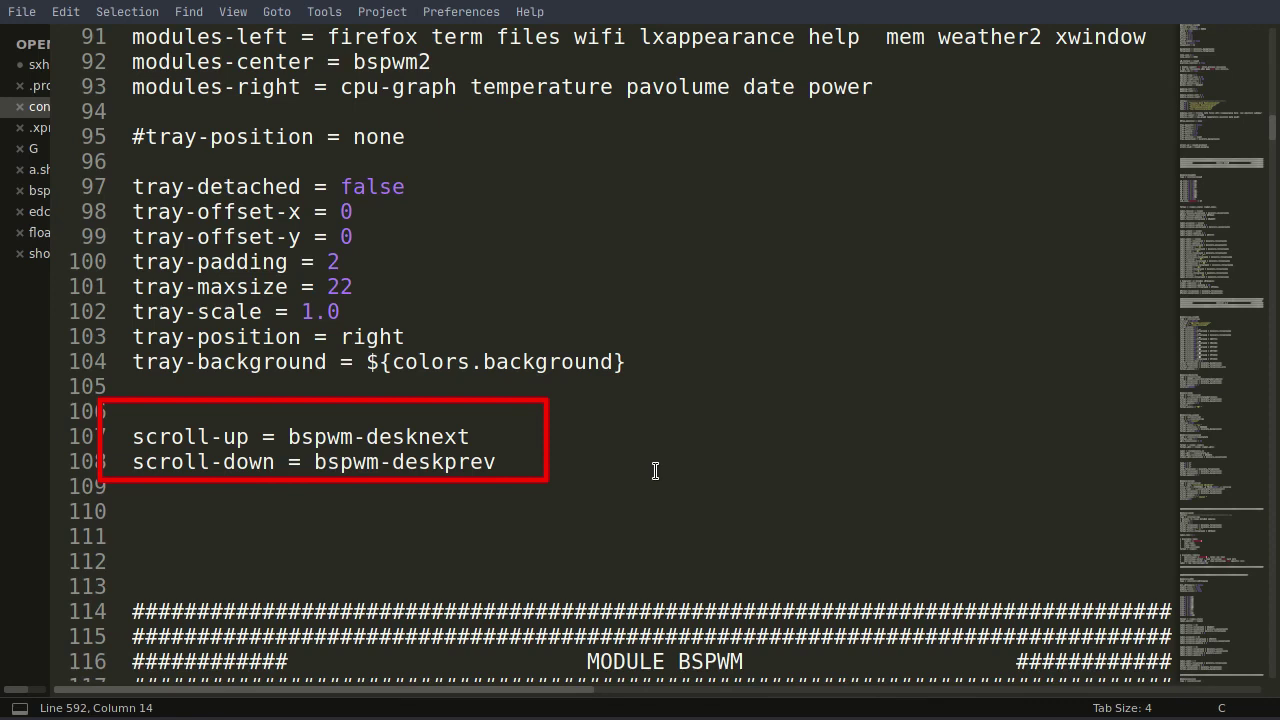
pyautogui.scroll(-2, 652, 473)
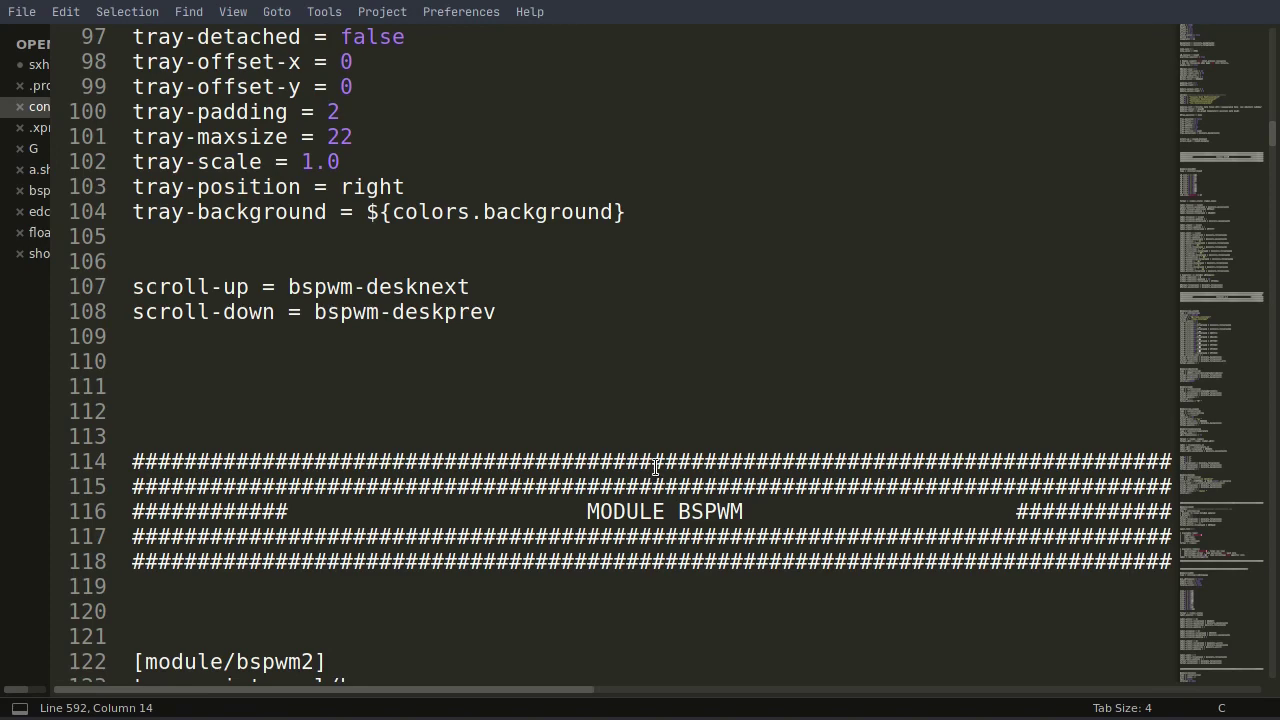
# - Review the bspwm2 module's workspace icons, label states, layout mode icons and workspace separator settings
pyautogui.scroll(-6, 655, 467)
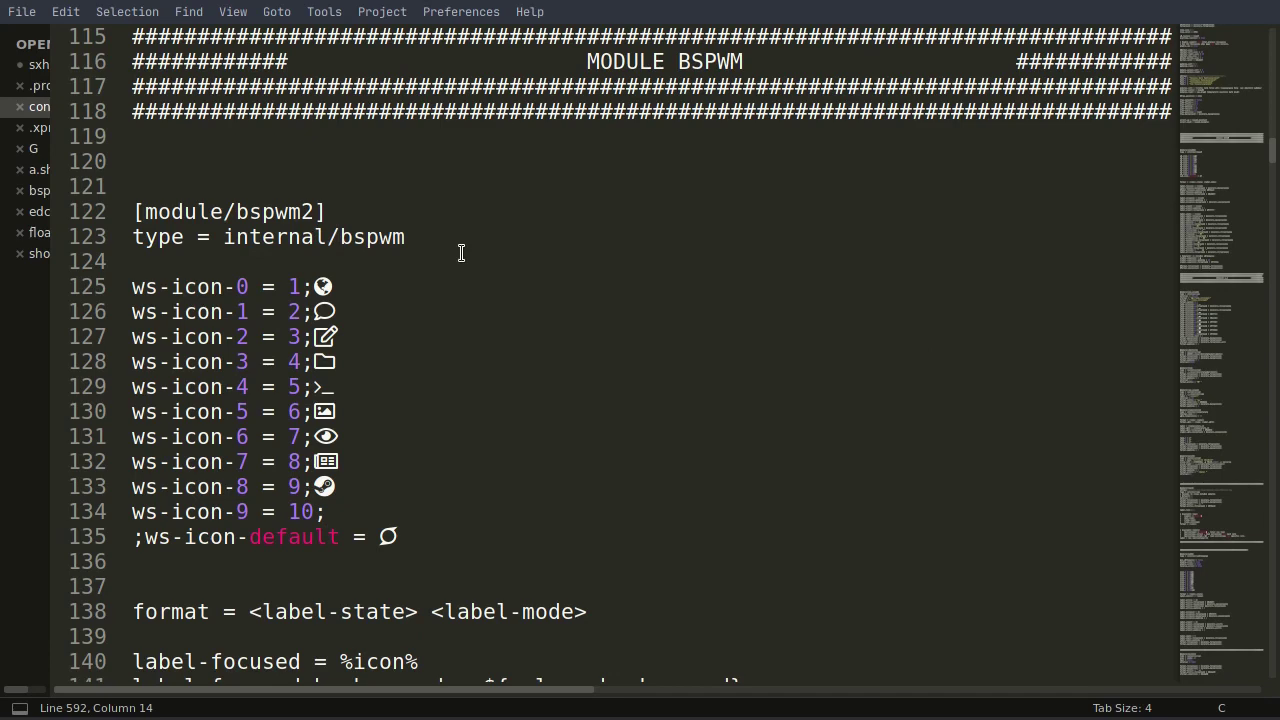
pyautogui.scroll(-6, 488, 522)
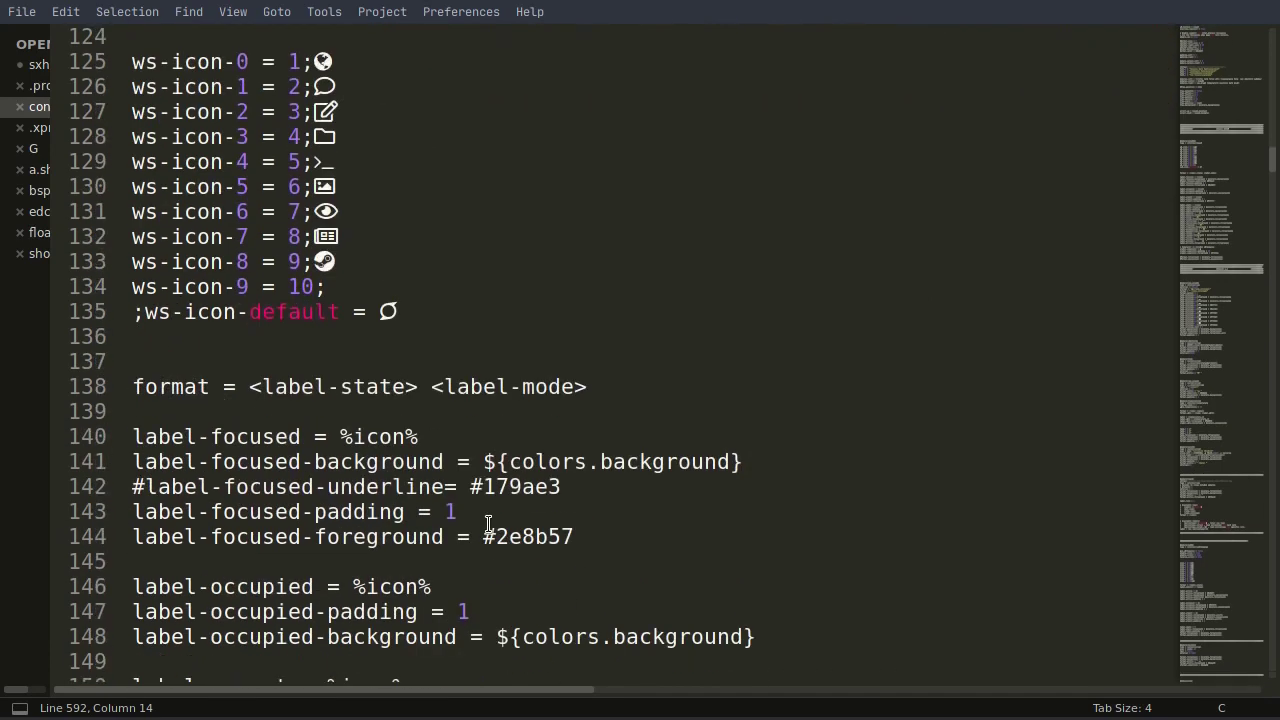
pyautogui.scroll(-2, 489, 522)
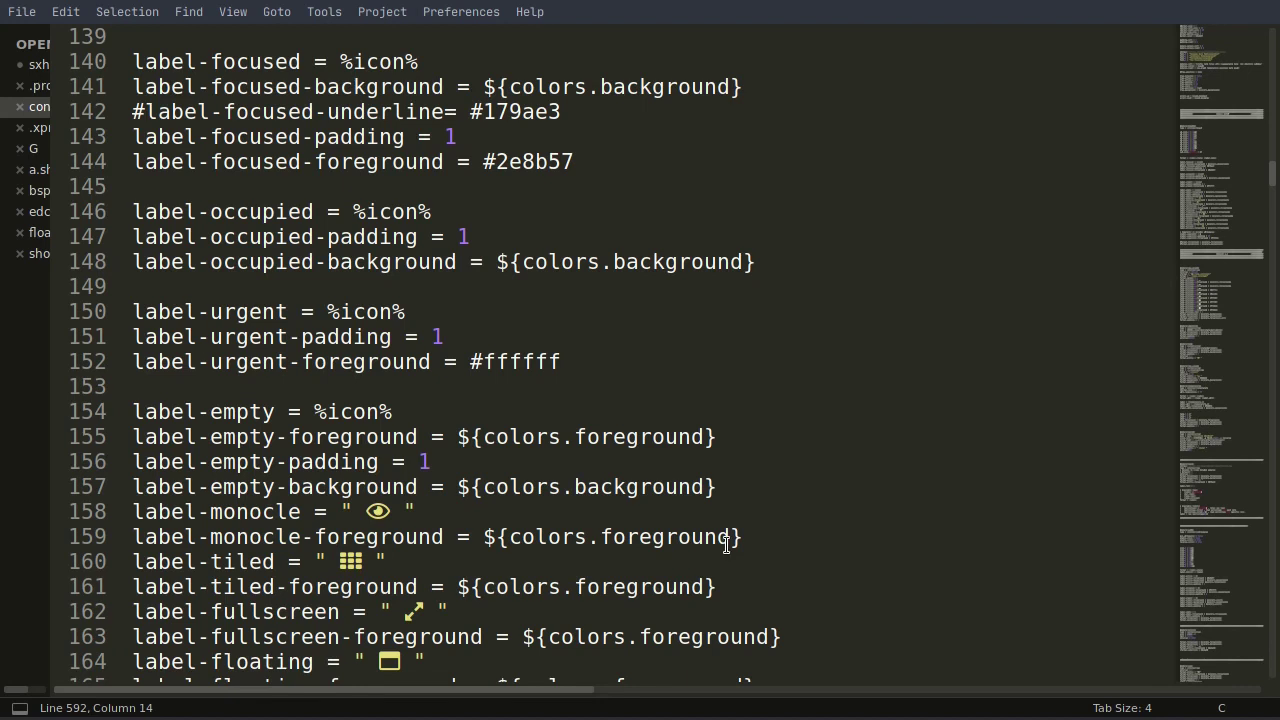
pyautogui.scroll(-4, 733, 506)
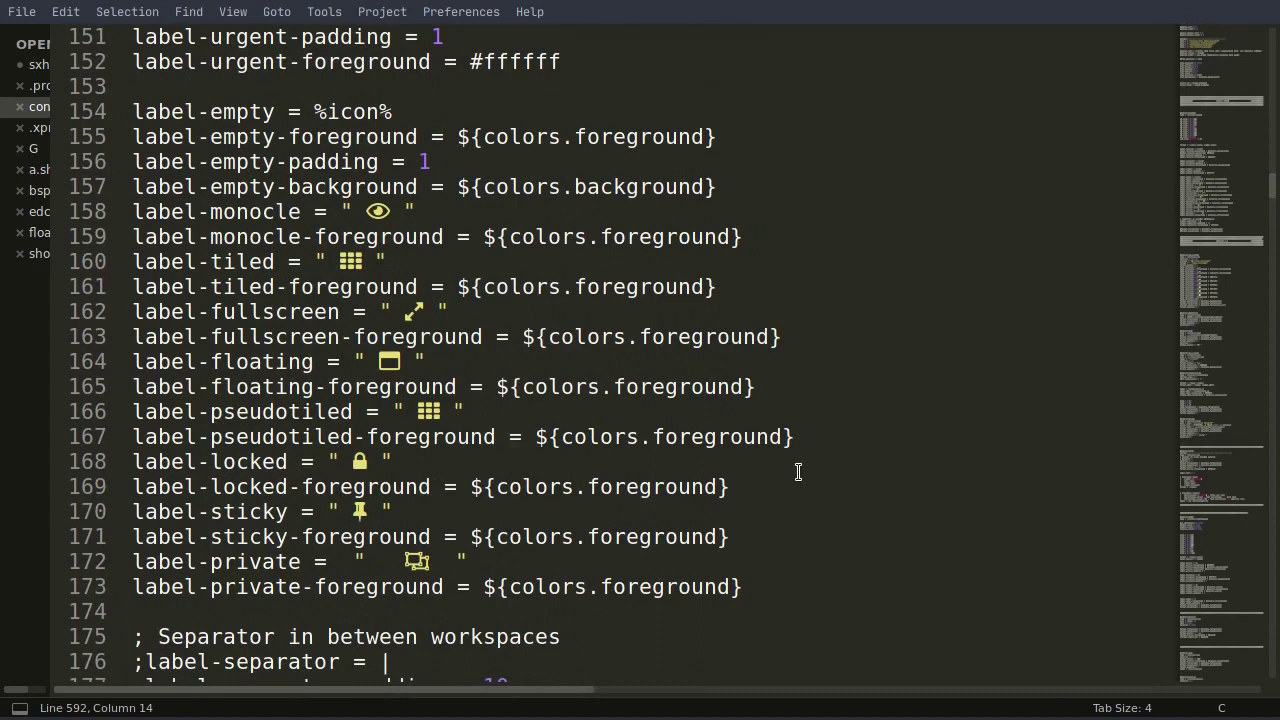
pyautogui.scroll(-3, 796, 467)
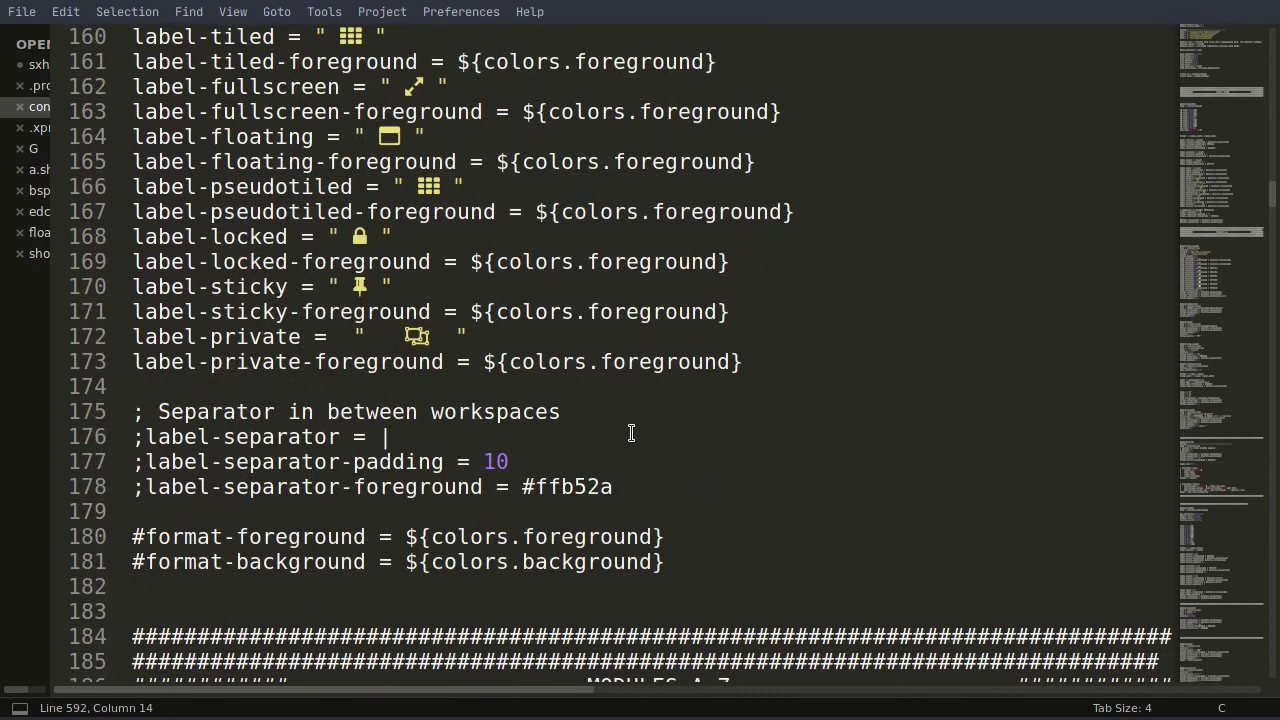
pyautogui.scroll(-2, 631, 432)
pyautogui.scroll(-5, 631, 432)
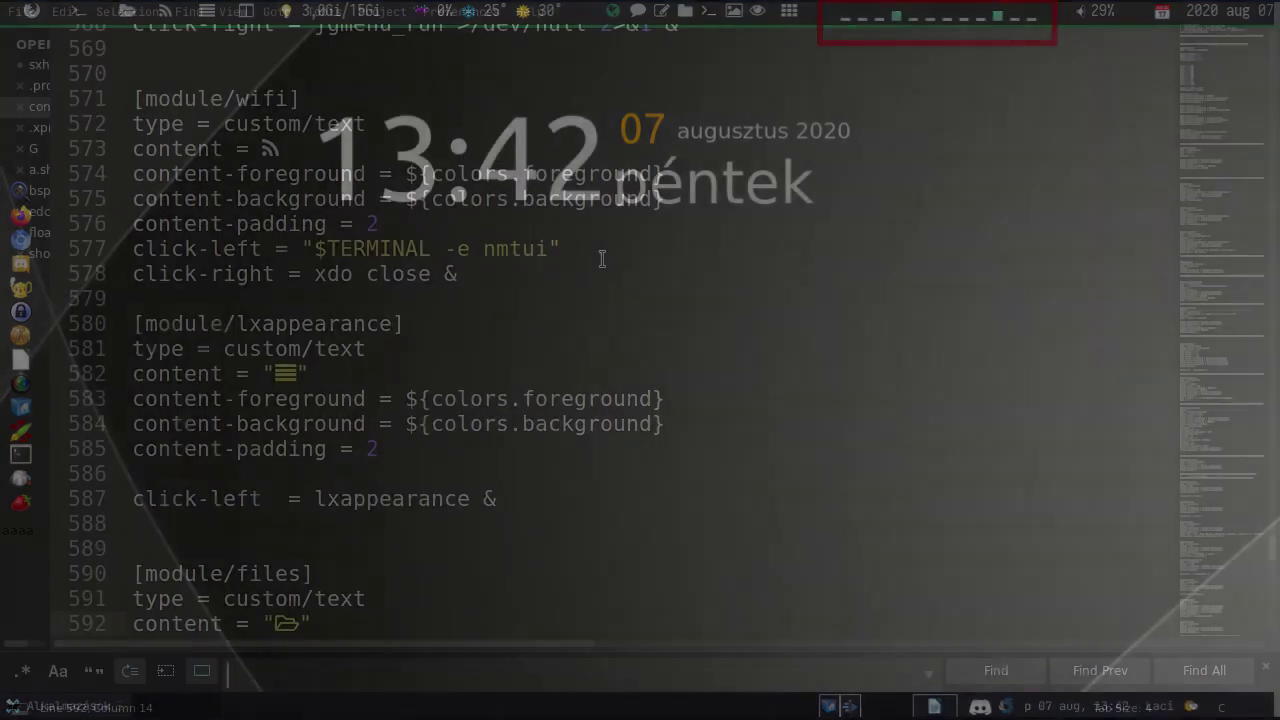
# - Look back through the clickable modules in the config, from wifi and app to term and firefox
pyautogui.scroll(4, 602, 259)
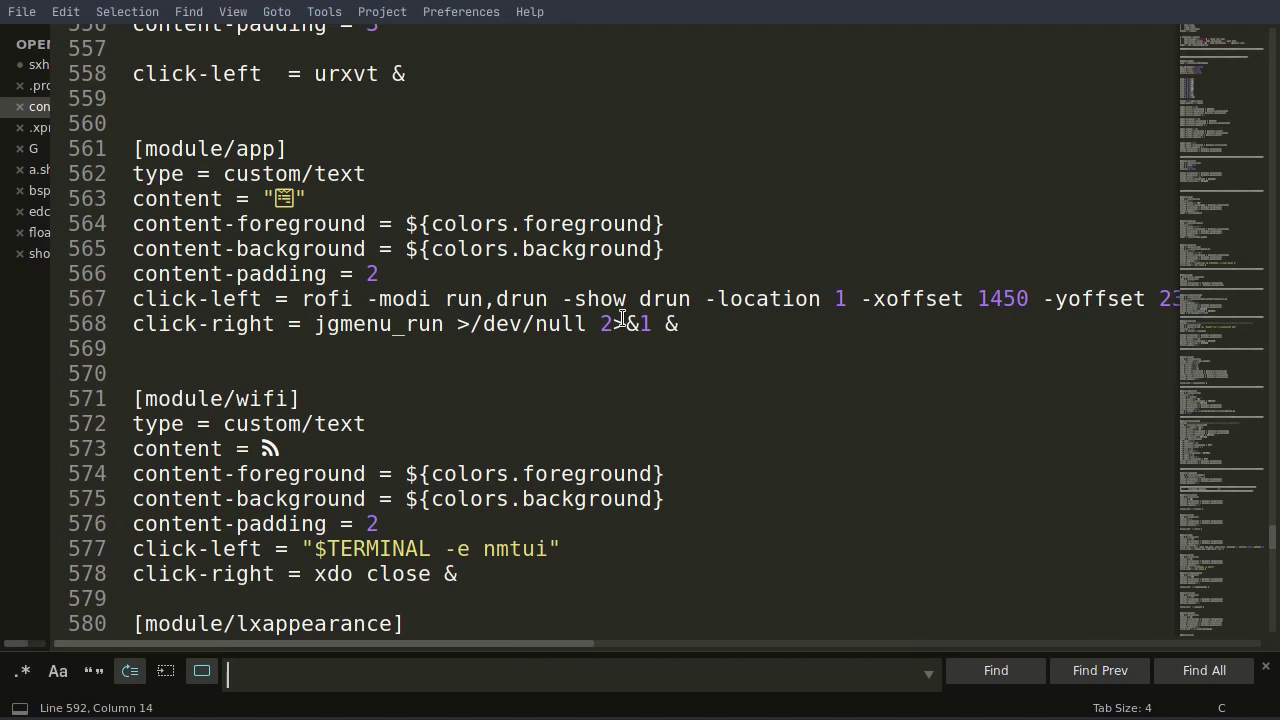
pyautogui.scroll(-1, 620, 318)
pyautogui.scroll(1, 620, 318)
pyautogui.scroll(1, 300, 266)
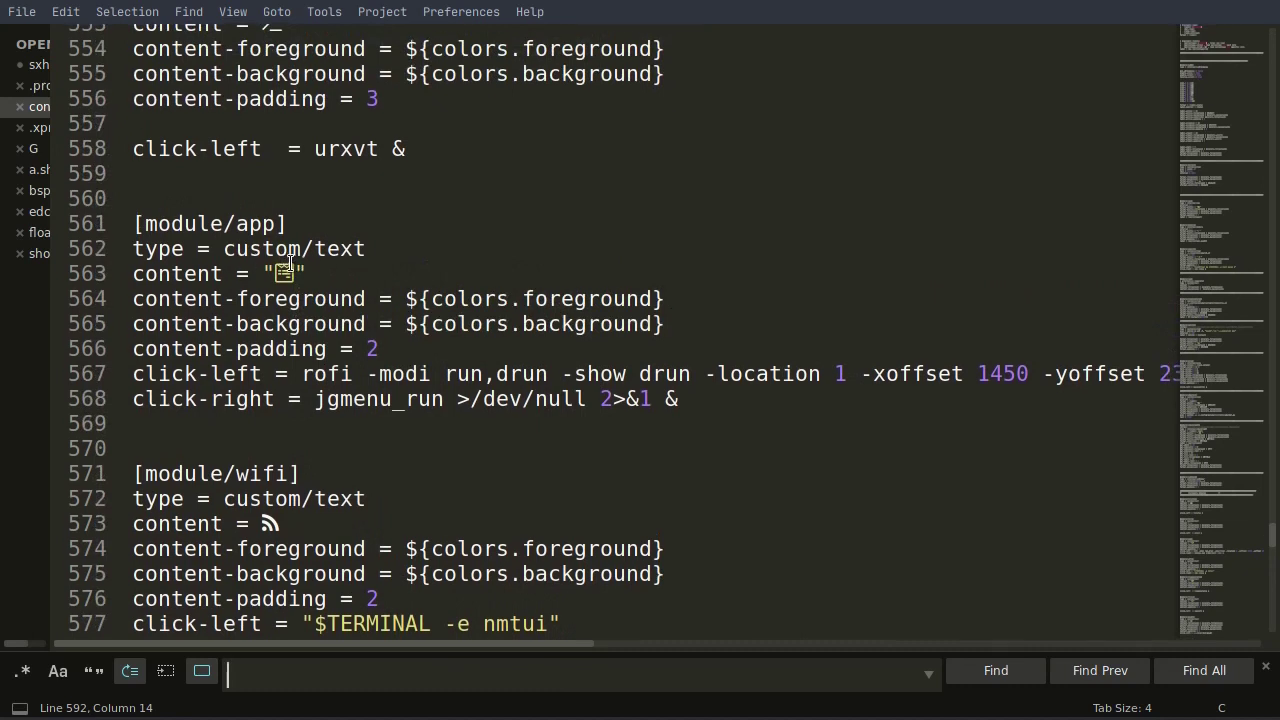
pyautogui.scroll(5, 288, 264)
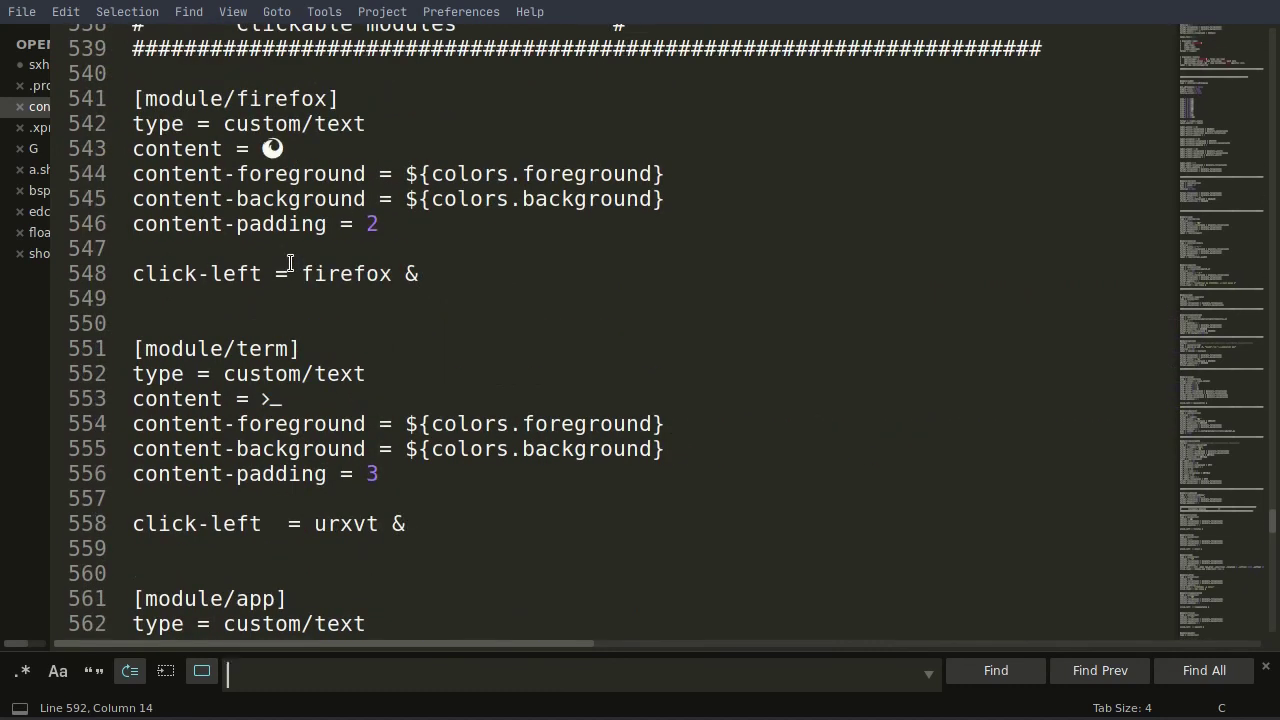
pyautogui.scroll(1, 290, 263)
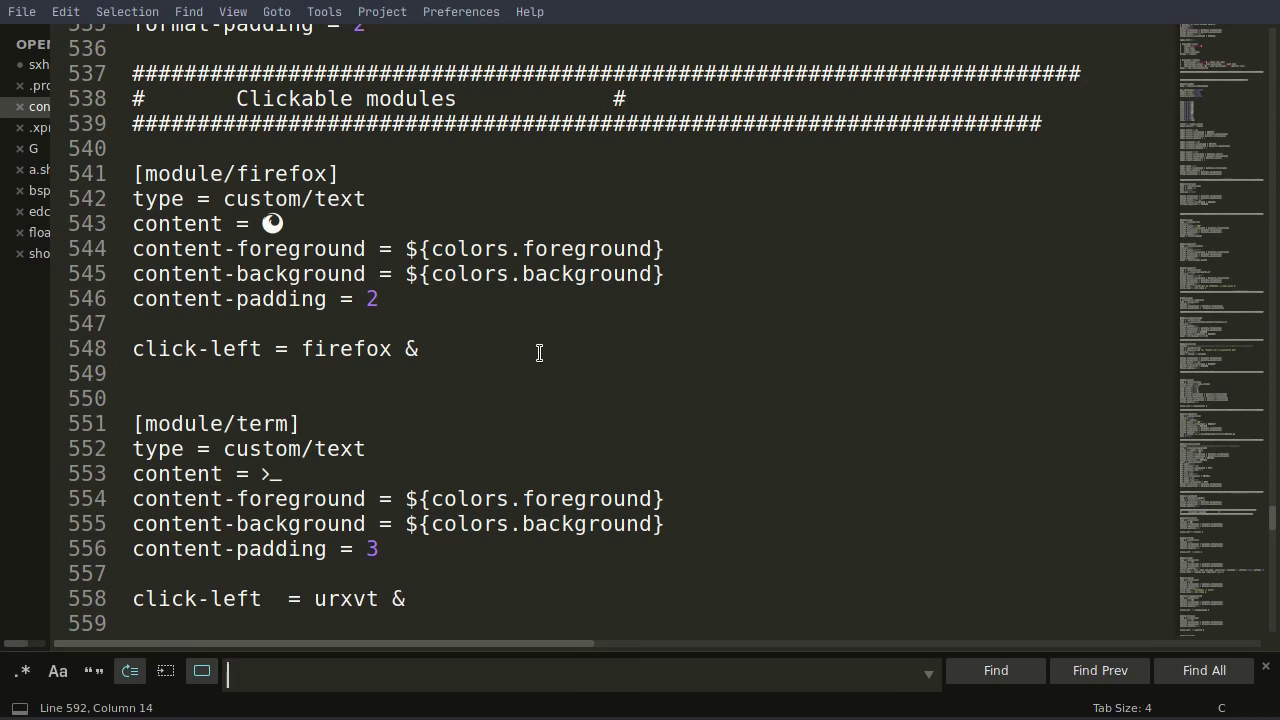
# - Look through the remaining clickable modules, from wifi and lxappearance through files, power and help to pavolume and date
pyautogui.scroll(-1, 539, 353)
pyautogui.scroll(-14, 451, 314)
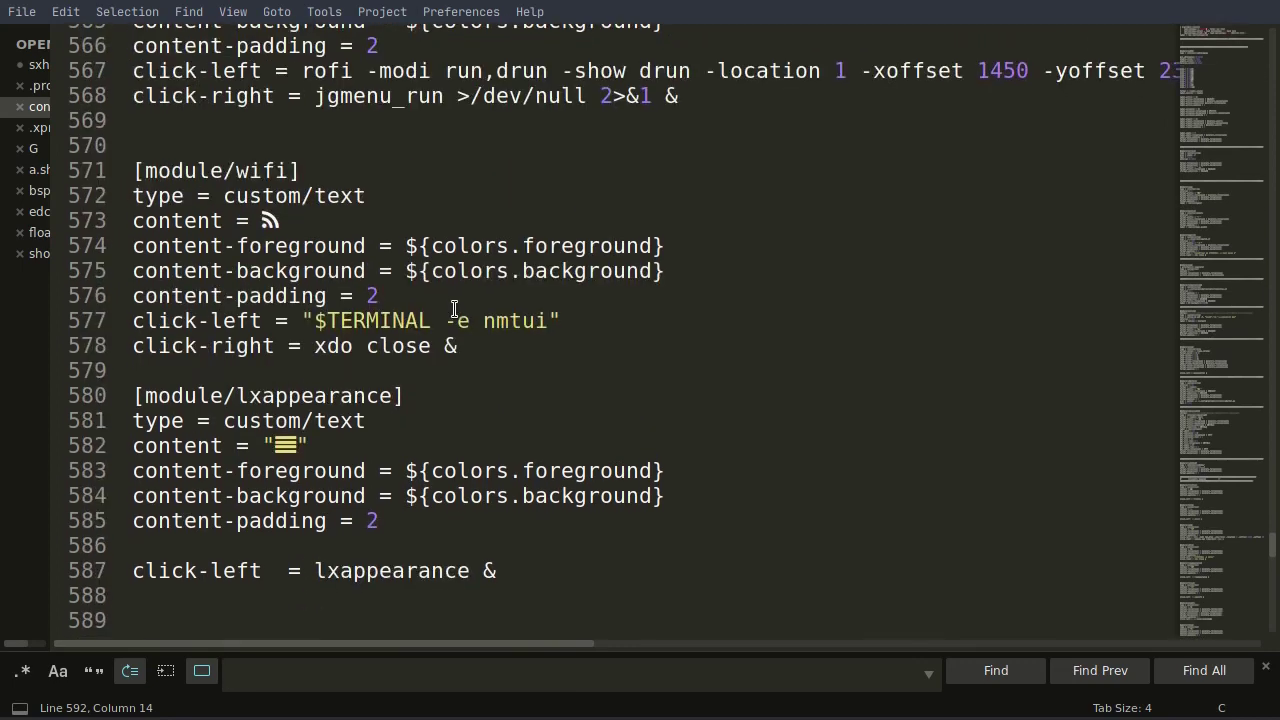
pyautogui.scroll(-9, 454, 309)
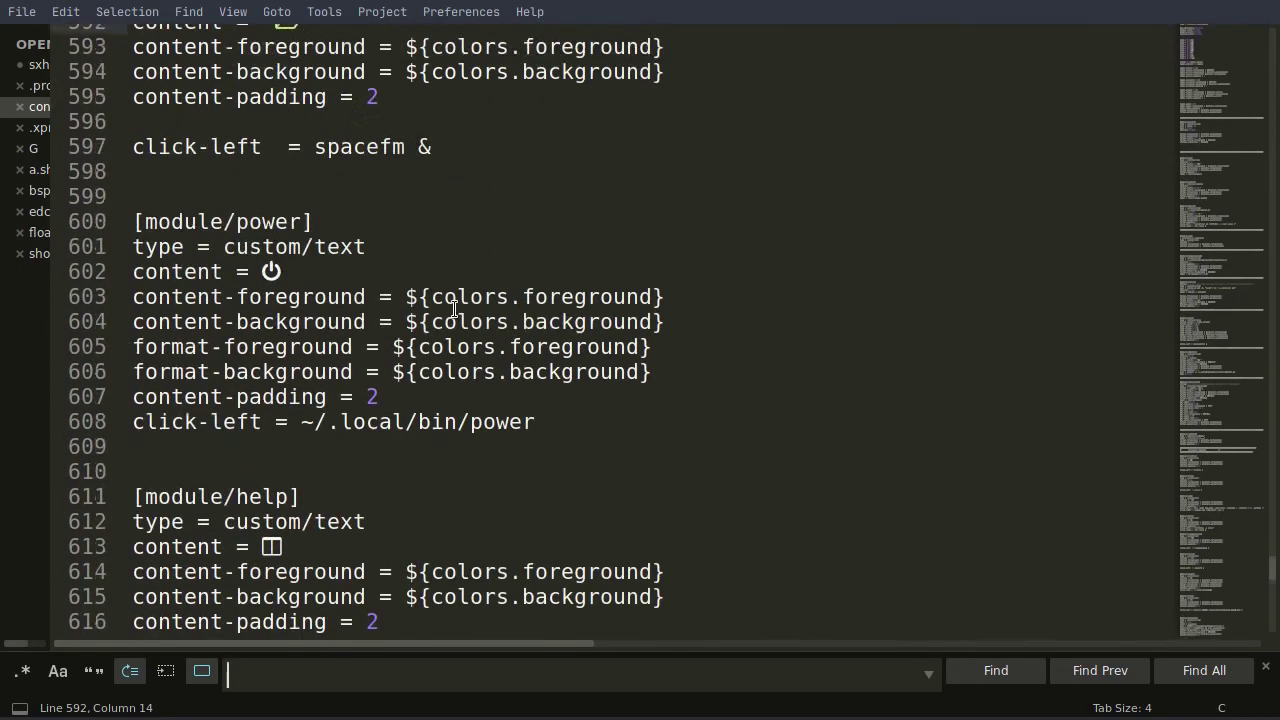
pyautogui.scroll(-4, 454, 307)
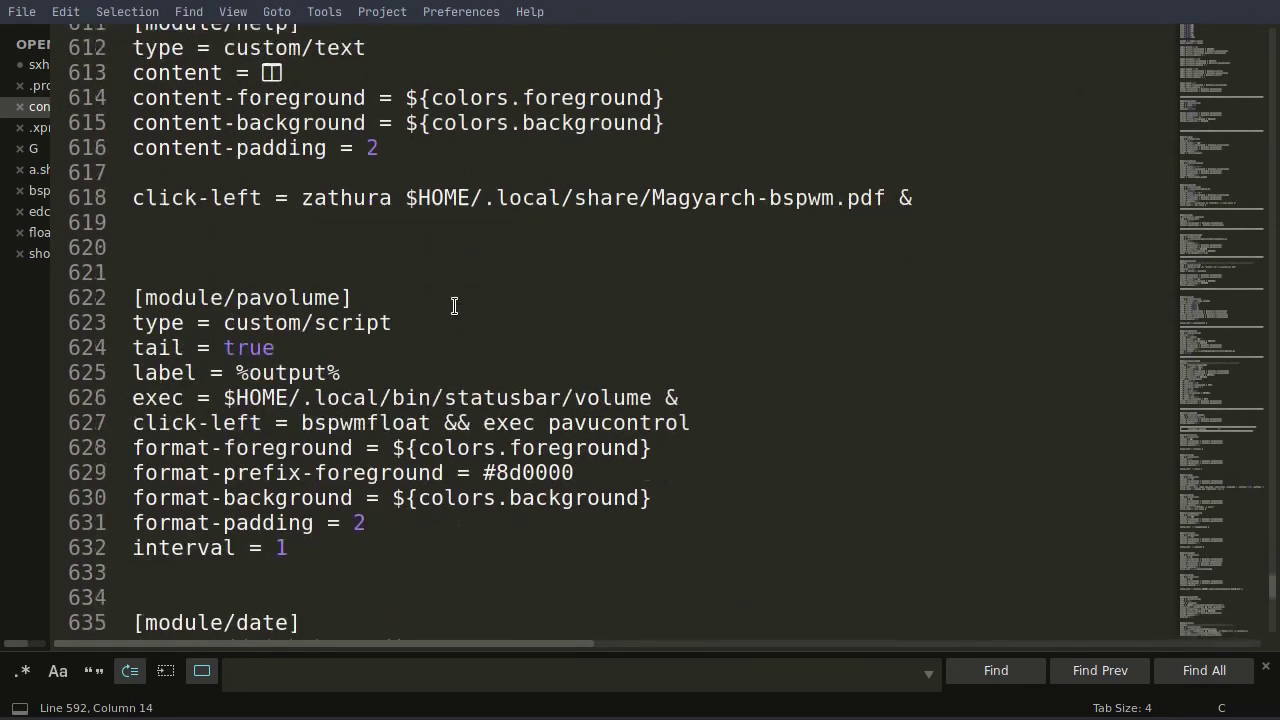
pyautogui.scroll(1, 454, 306)
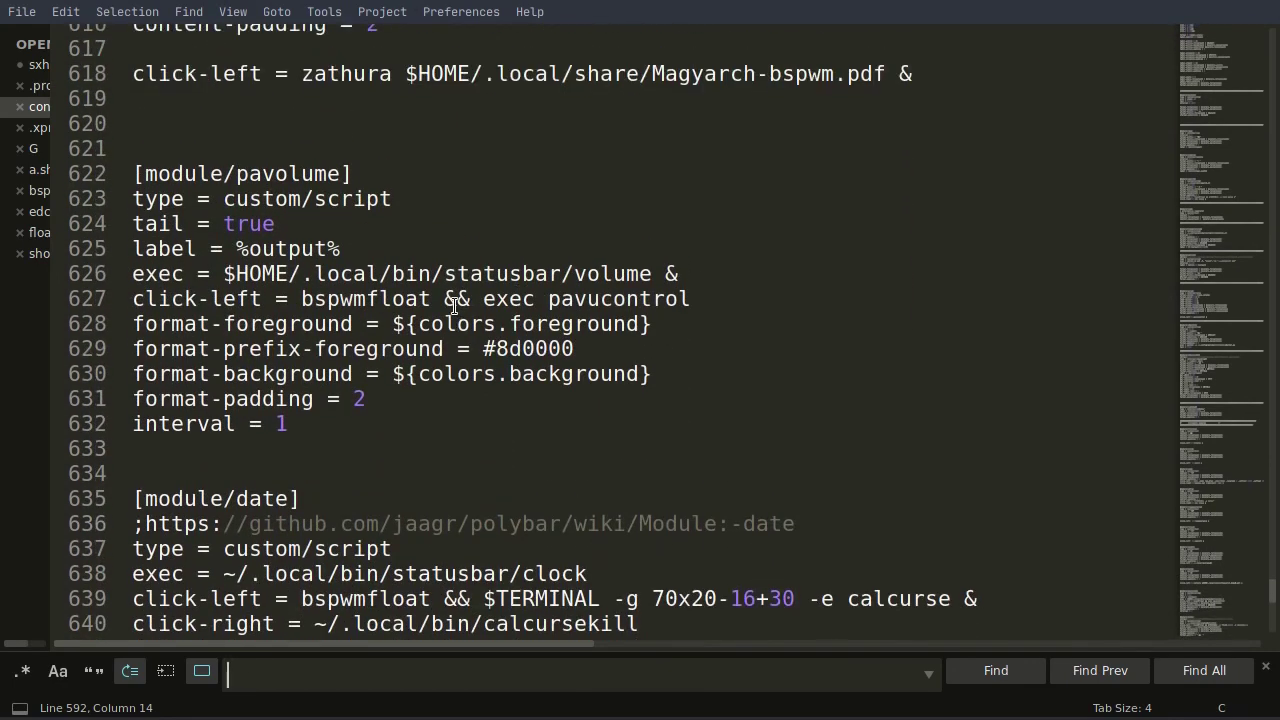
pyautogui.scroll(2, 454, 306)
pyautogui.scroll(-3, 454, 306)
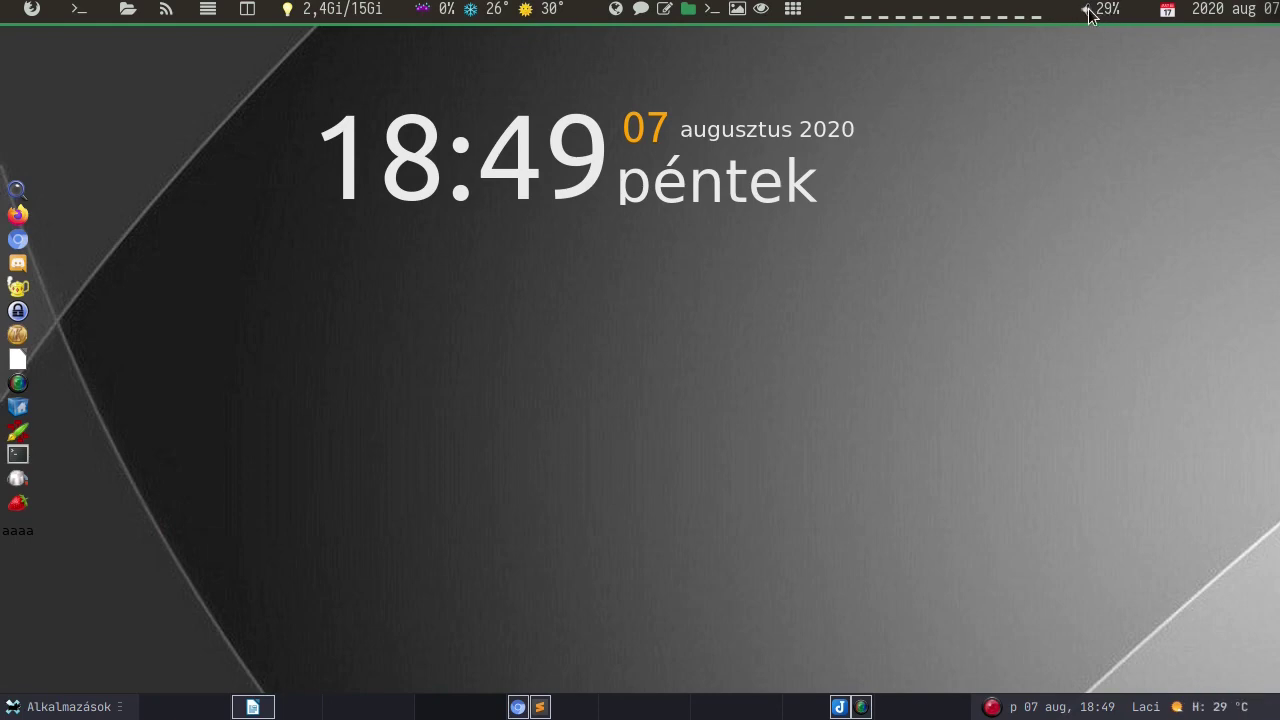
# - Open the volume control from polybar's volume module, view the output devices, and close it again
pyautogui.click(1089, 10)
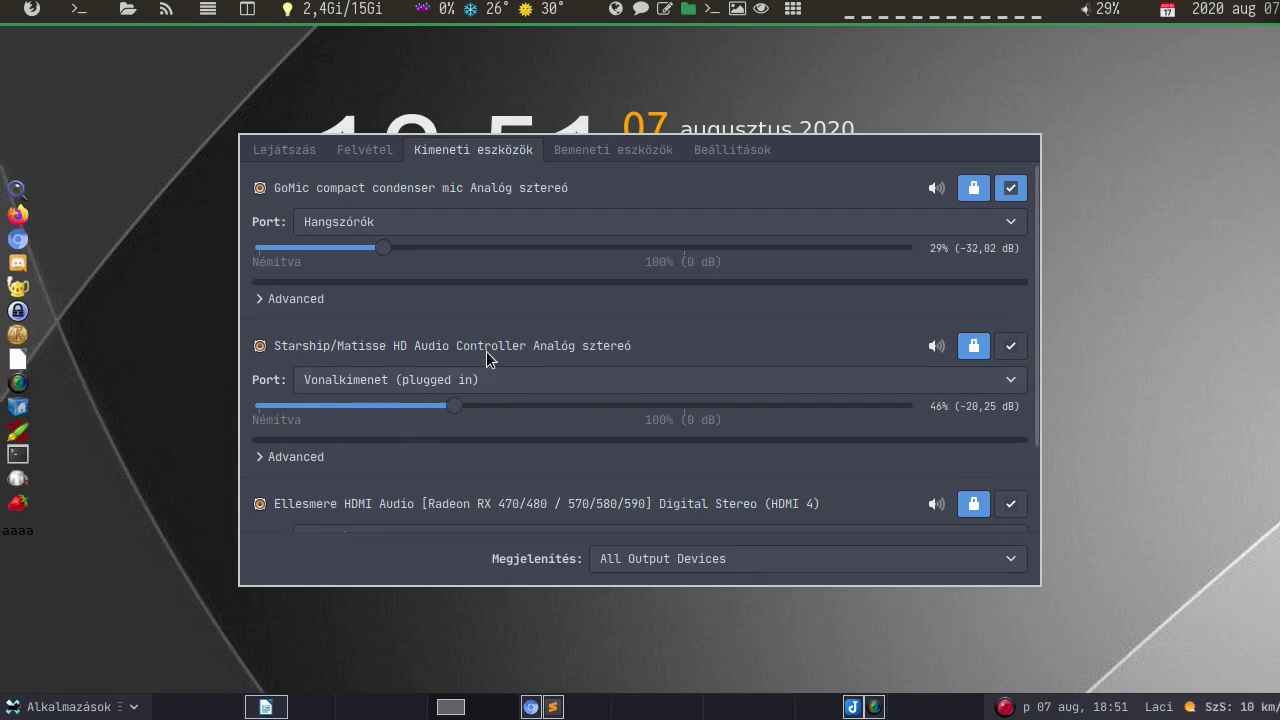
pyautogui.hotkey('alt', 'F4')
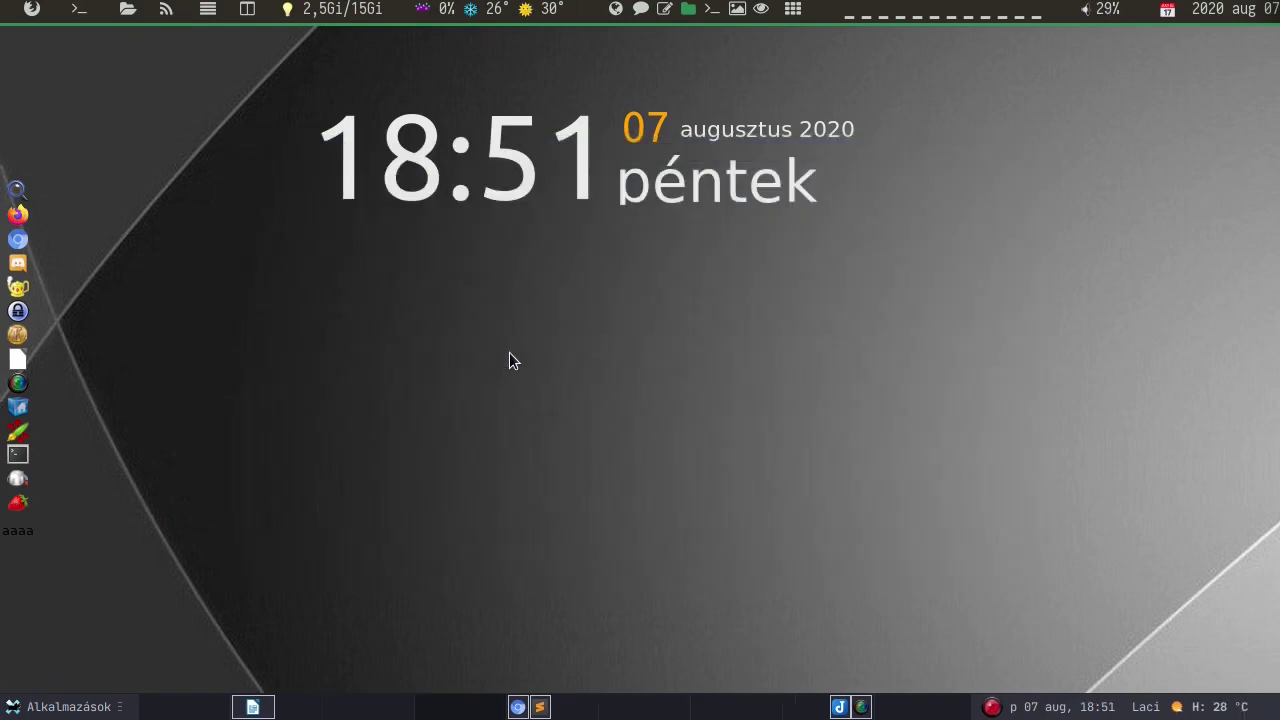
# - Open a terminal, start htop, and search its process list for polybar
pyautogui.hotkey('ctrl', 'alt', 't')
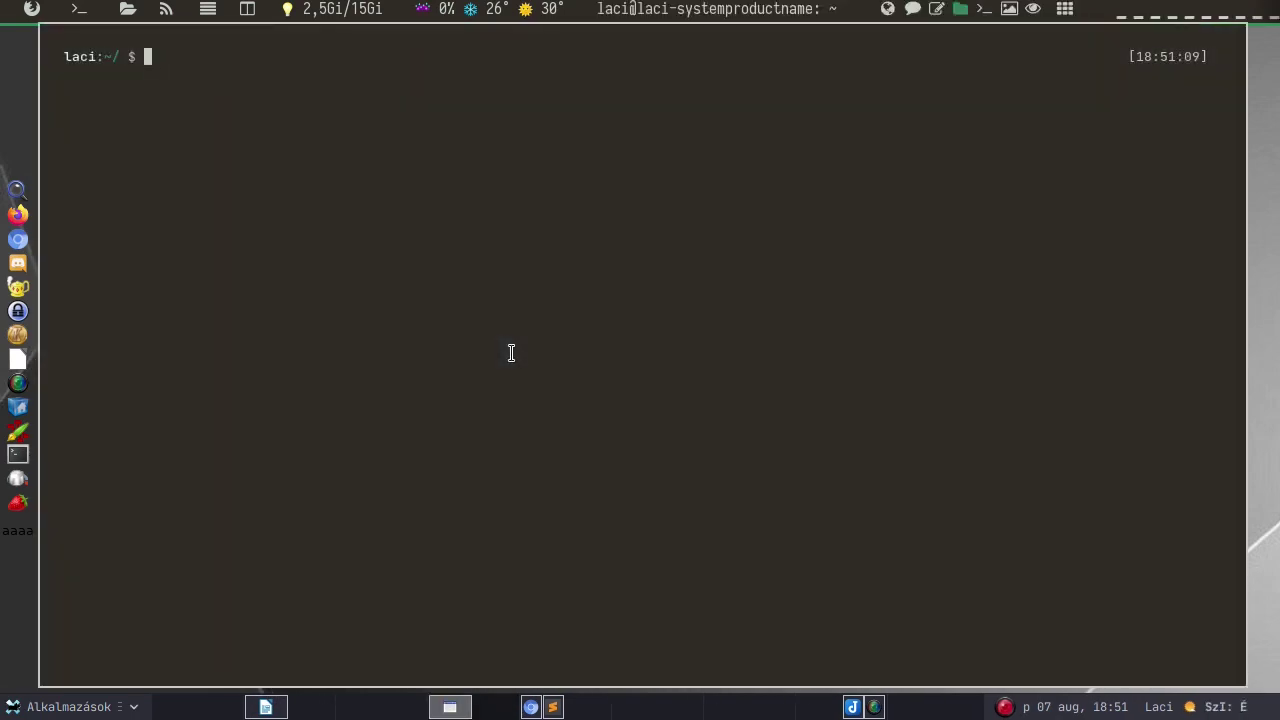
pyautogui.write('l')
pyautogui.write('top')
pyautogui.press('Return')
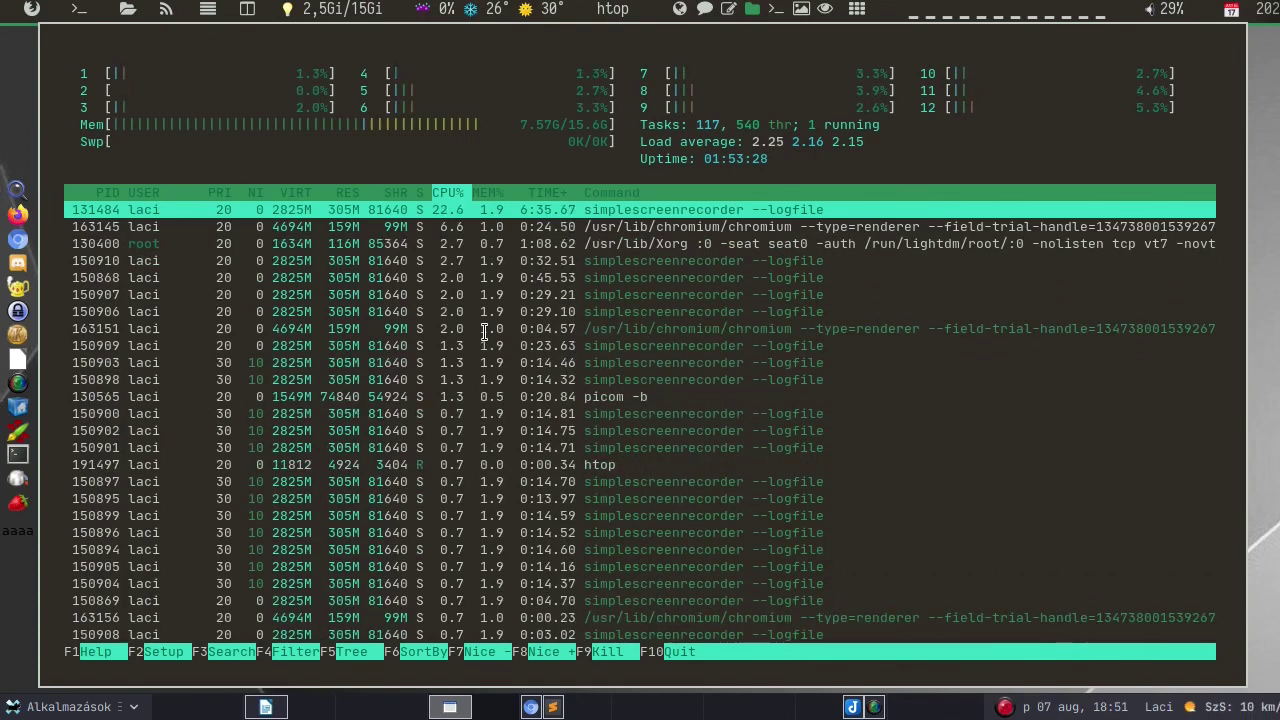
pyautogui.press('F3')
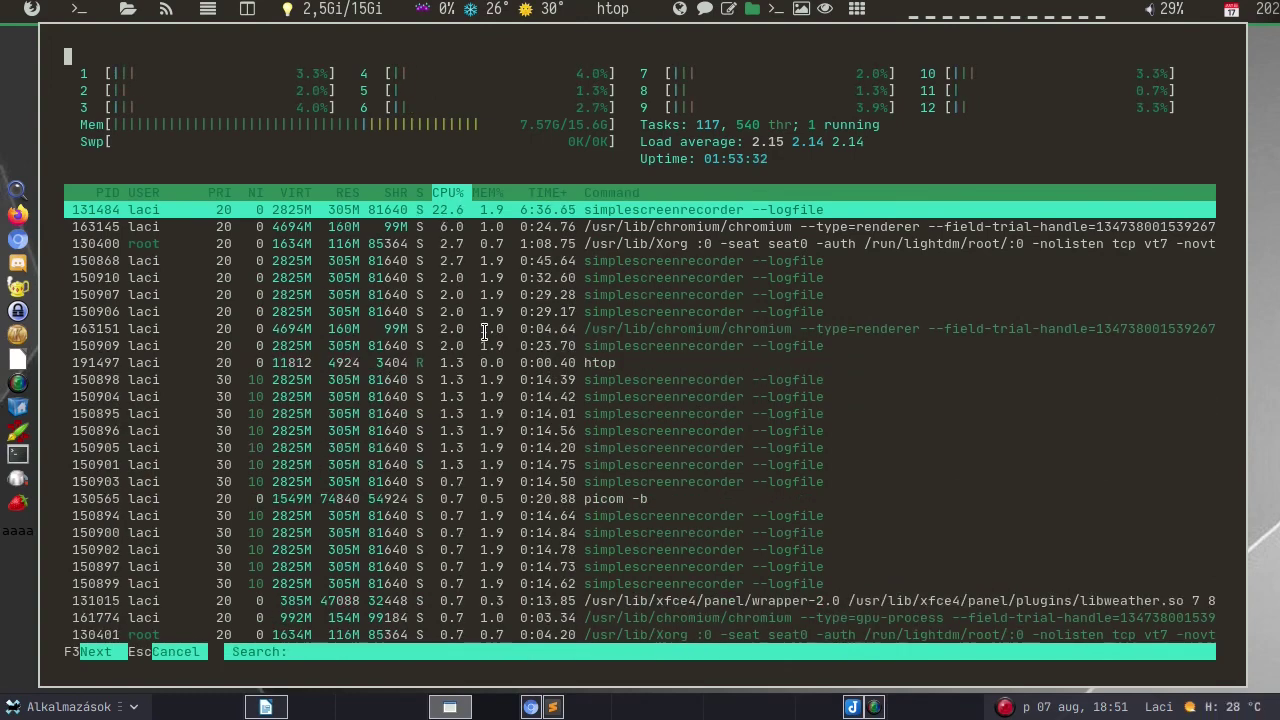
pyautogui.write('polybar')
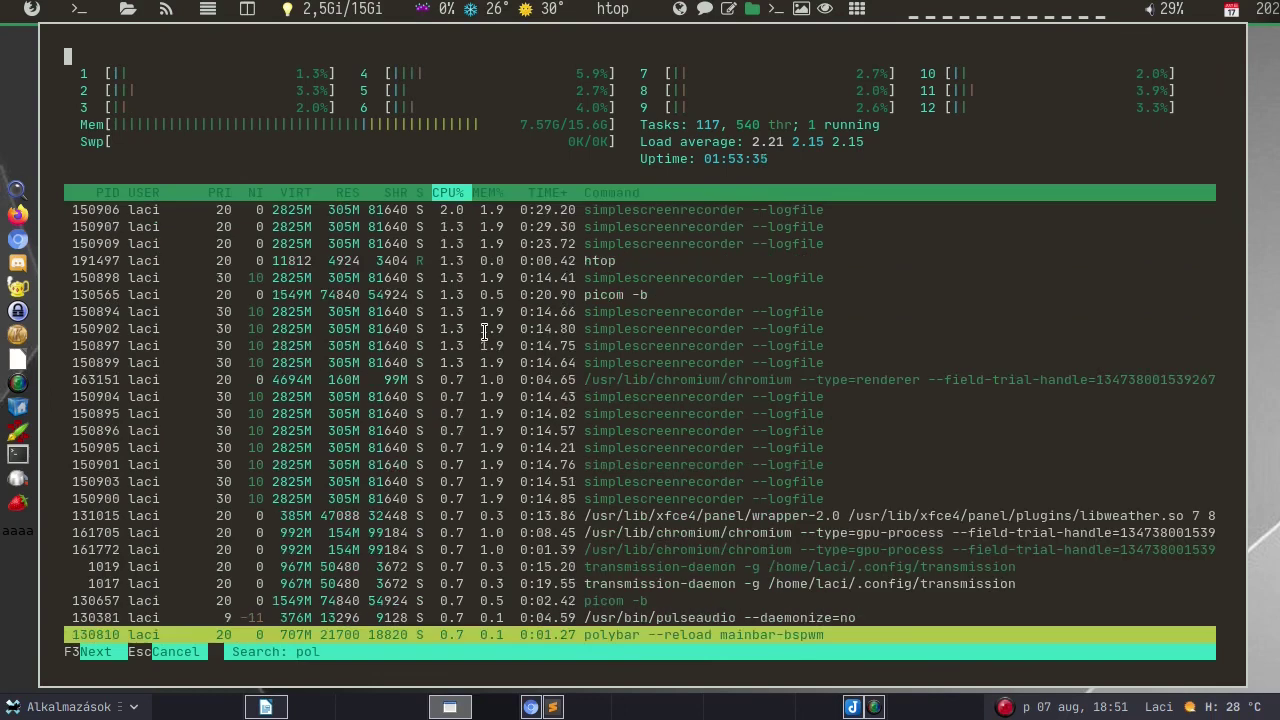